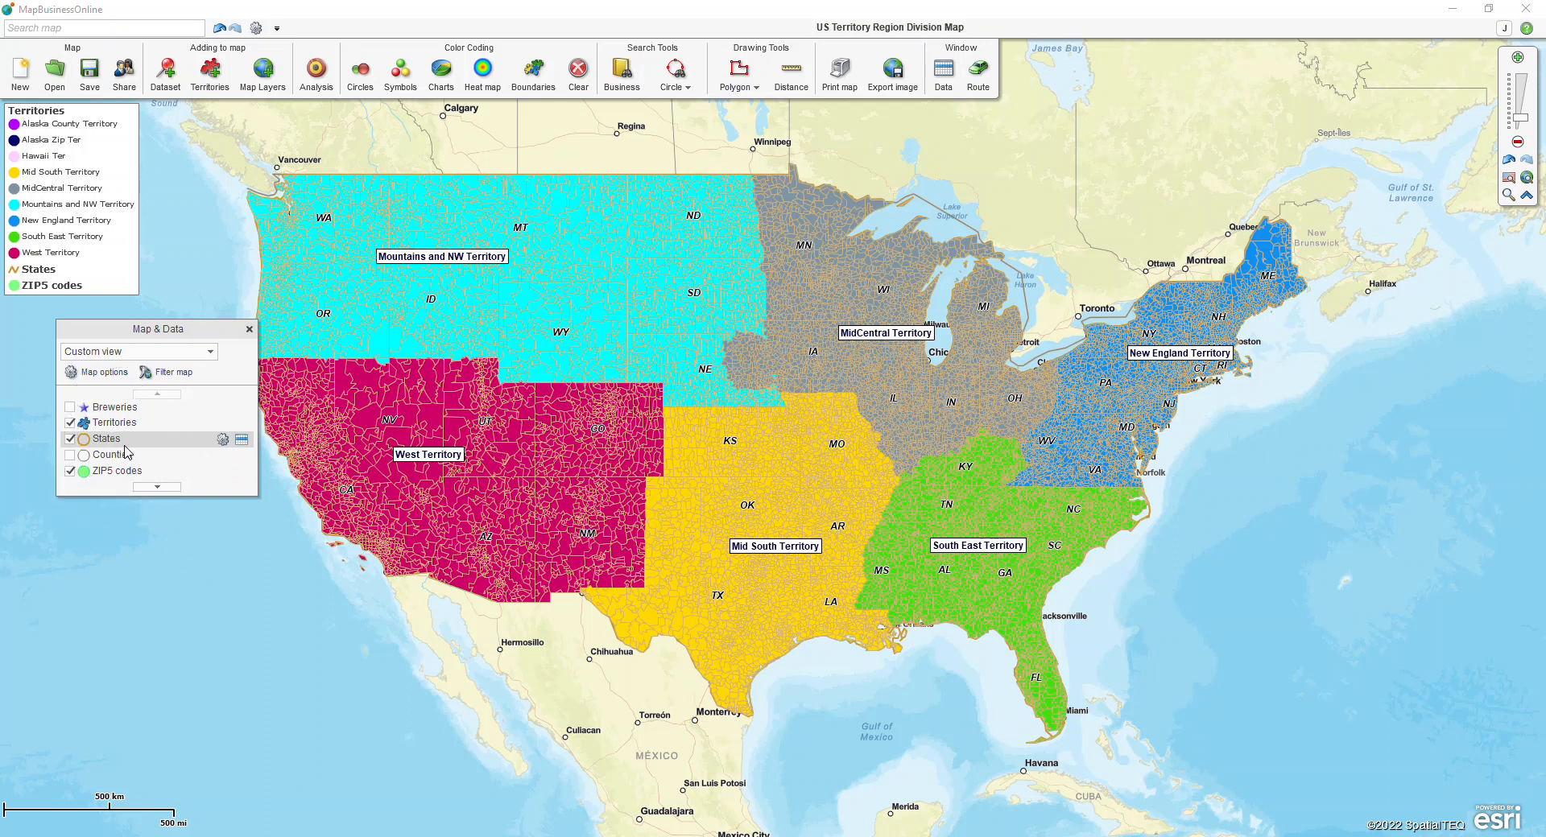
Move the States layer above Territories in the layer order and set its outline color to black.
left_click_drag(125, 443, 125, 425)
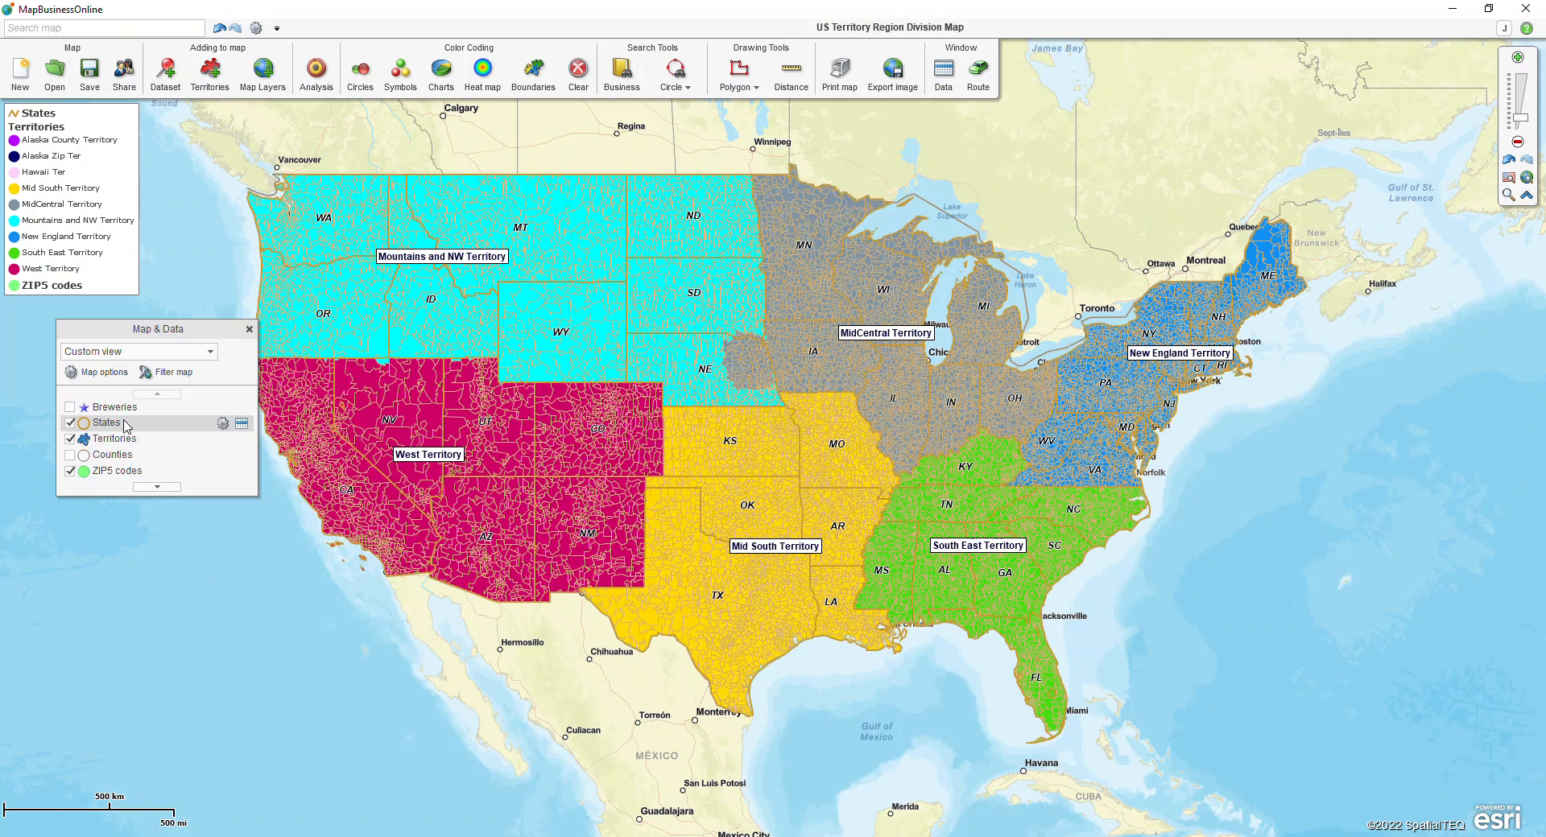
left_click(222, 424)
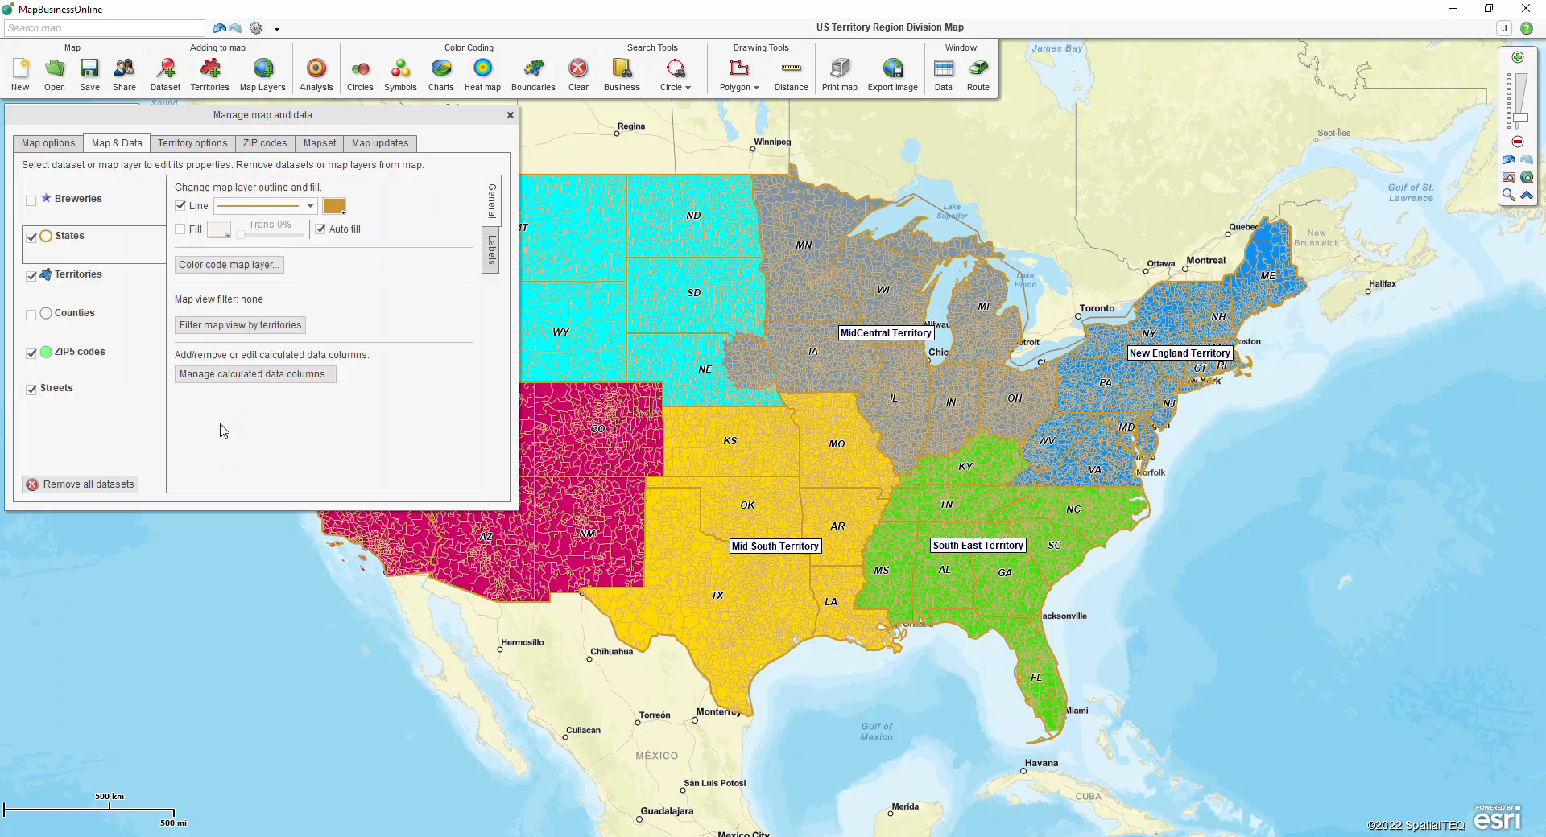
left_click(334, 206)
left_click(333, 256)
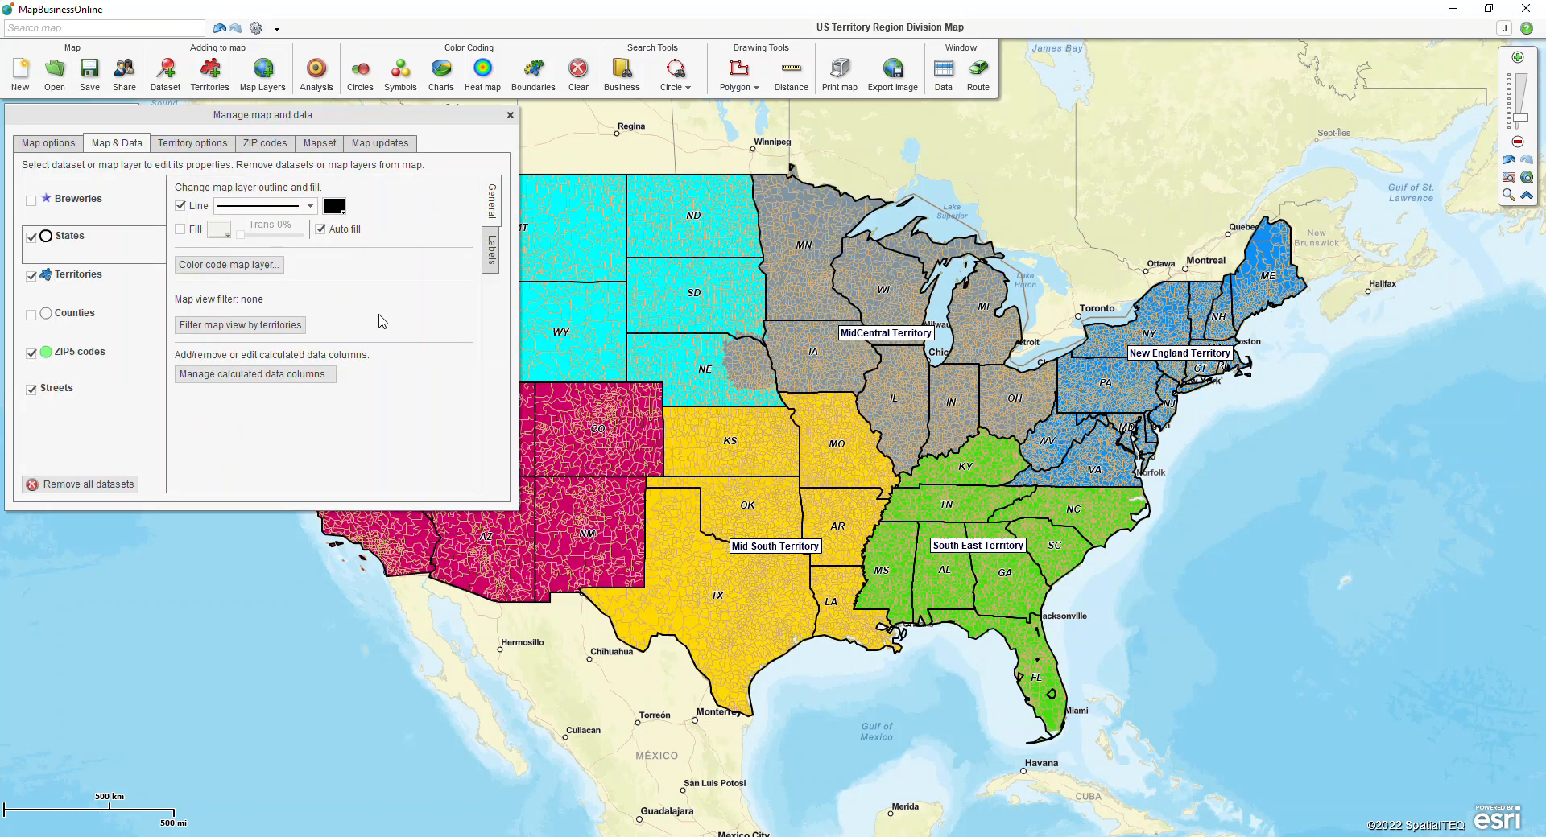
Try 60% and 40% fill transparency on the Territories layer, return it to 0% and close the layer settings.
left_click(128, 281)
left_click(258, 258)
left_click(257, 256)
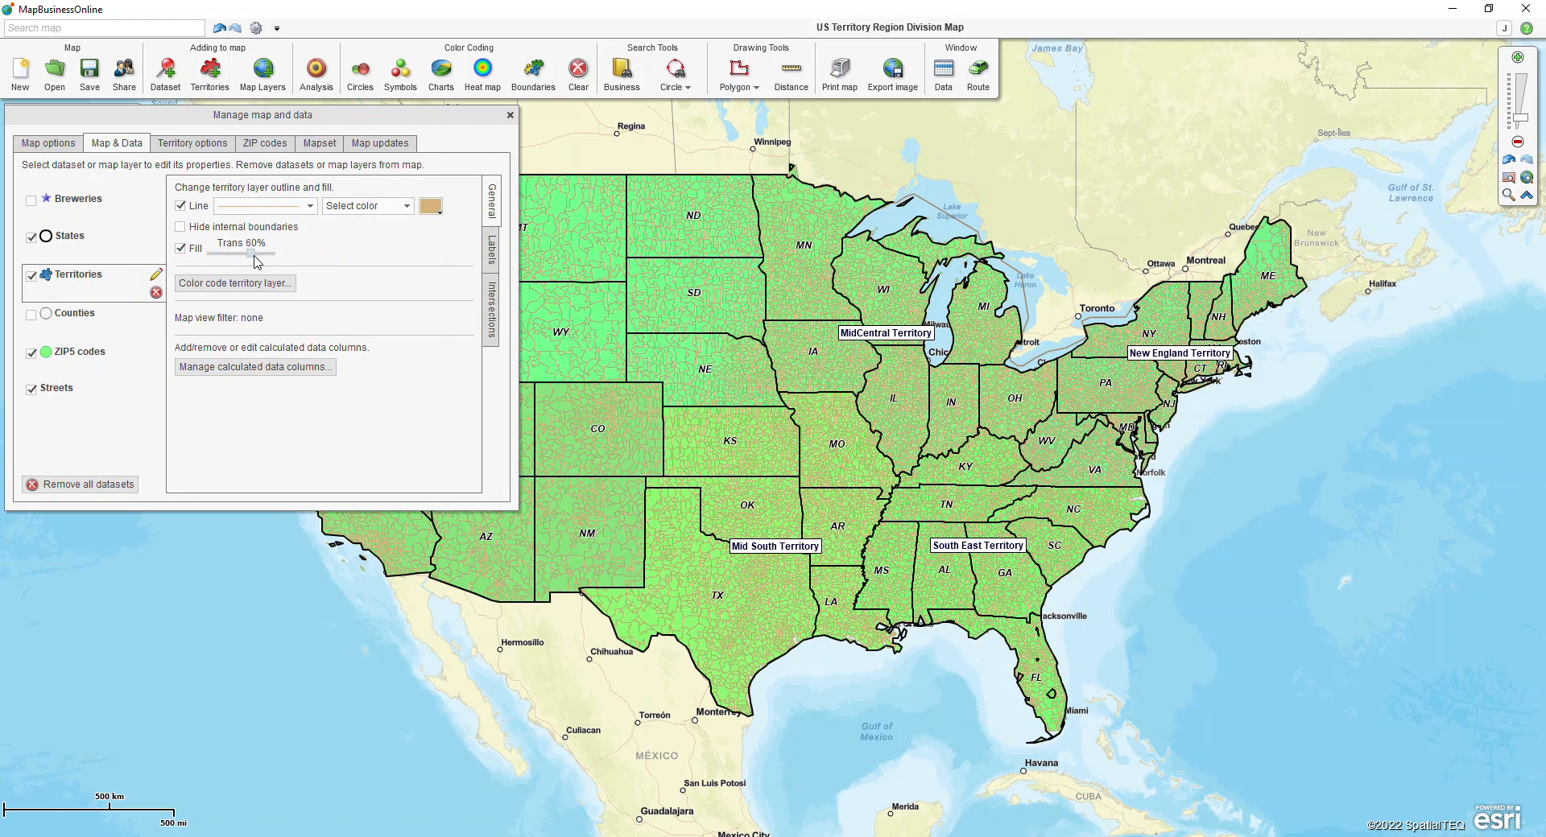
left_click_drag(252, 256, 239, 256)
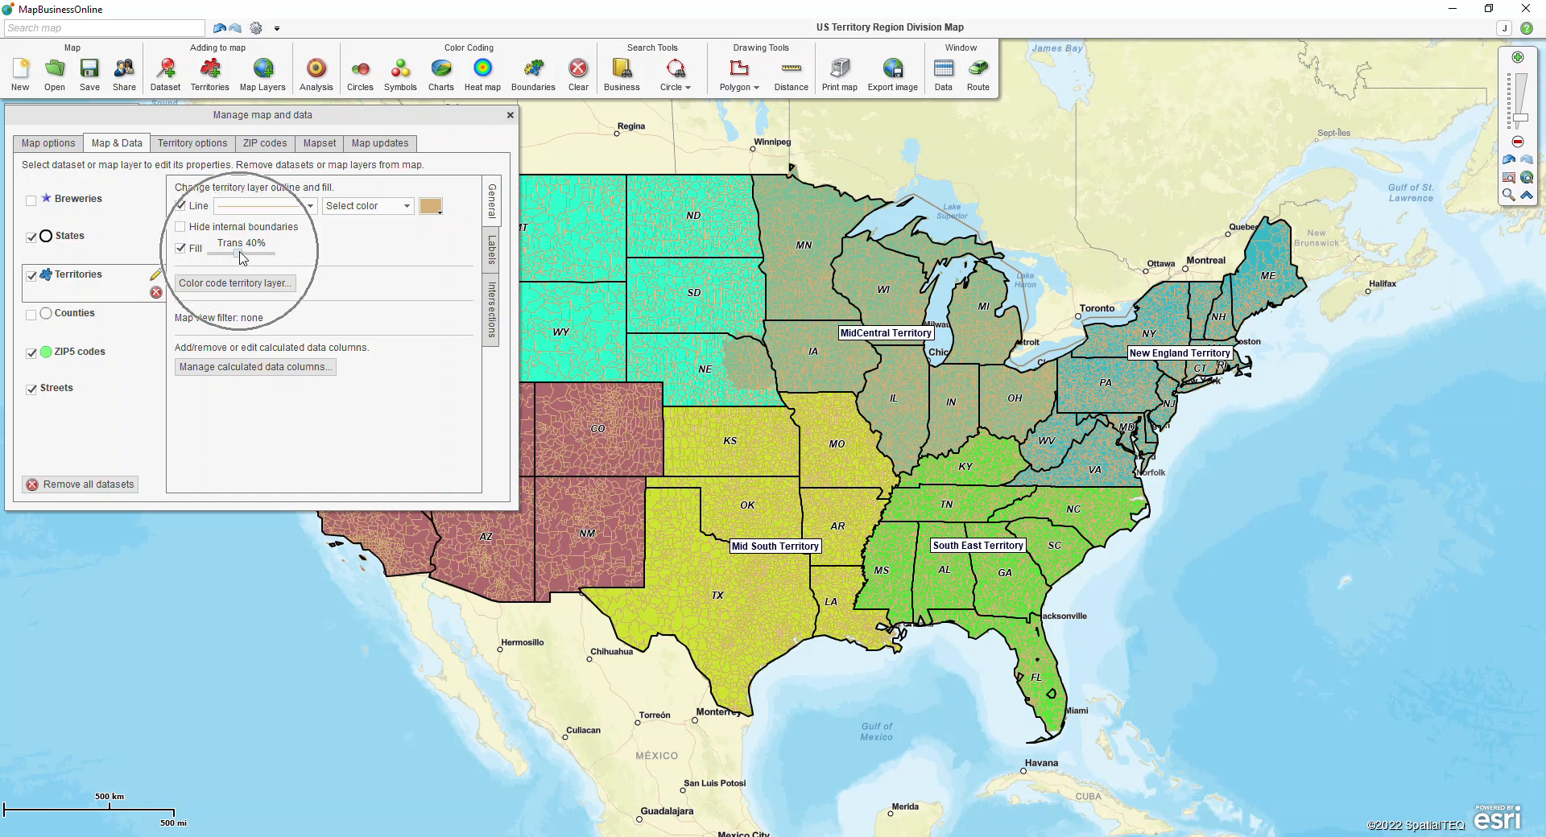
left_click_drag(239, 256, 211, 256)
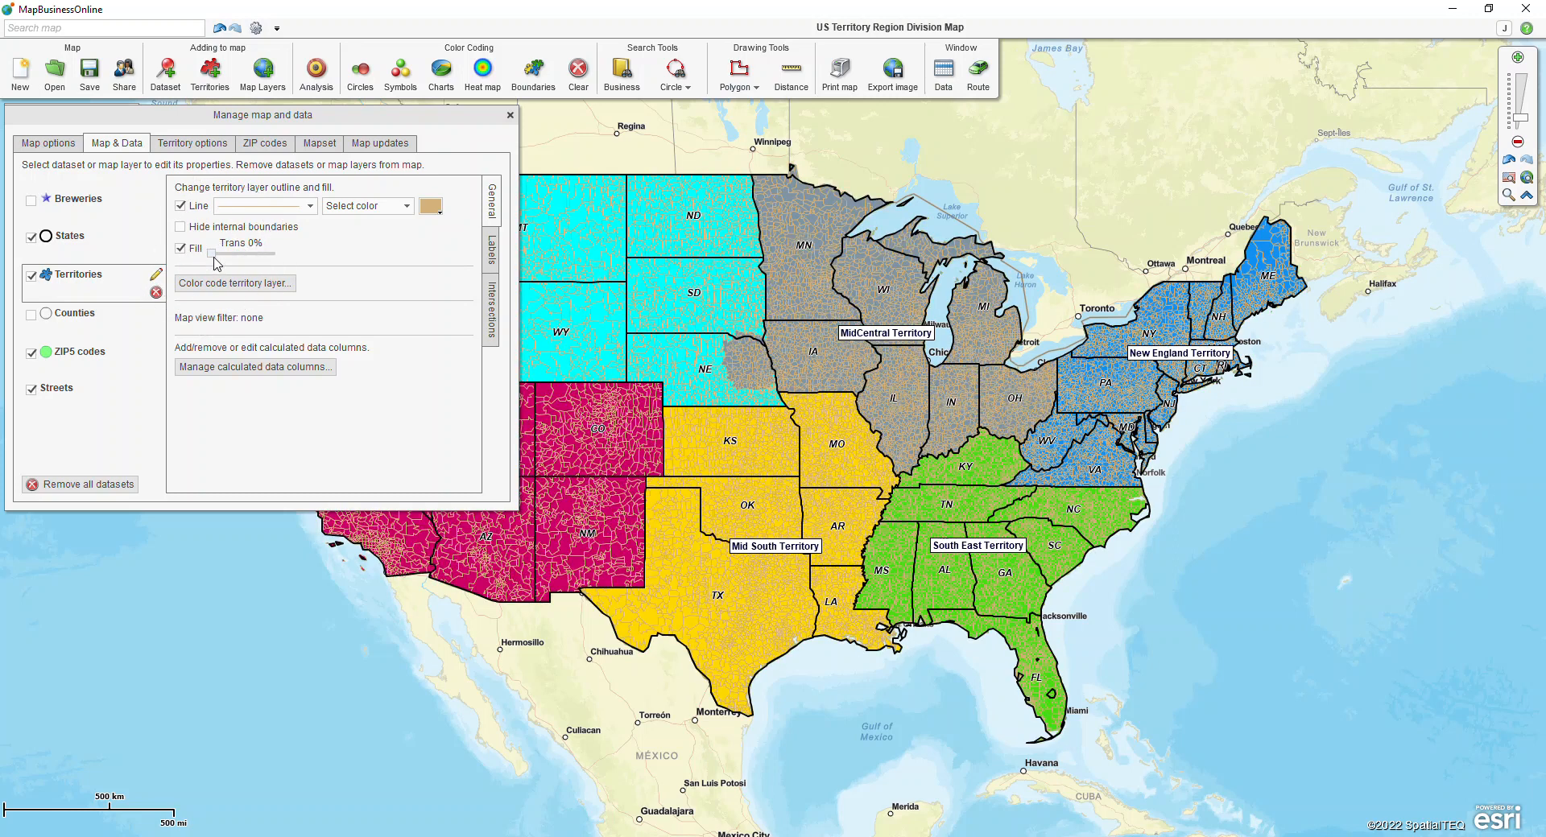
left_click(510, 115)
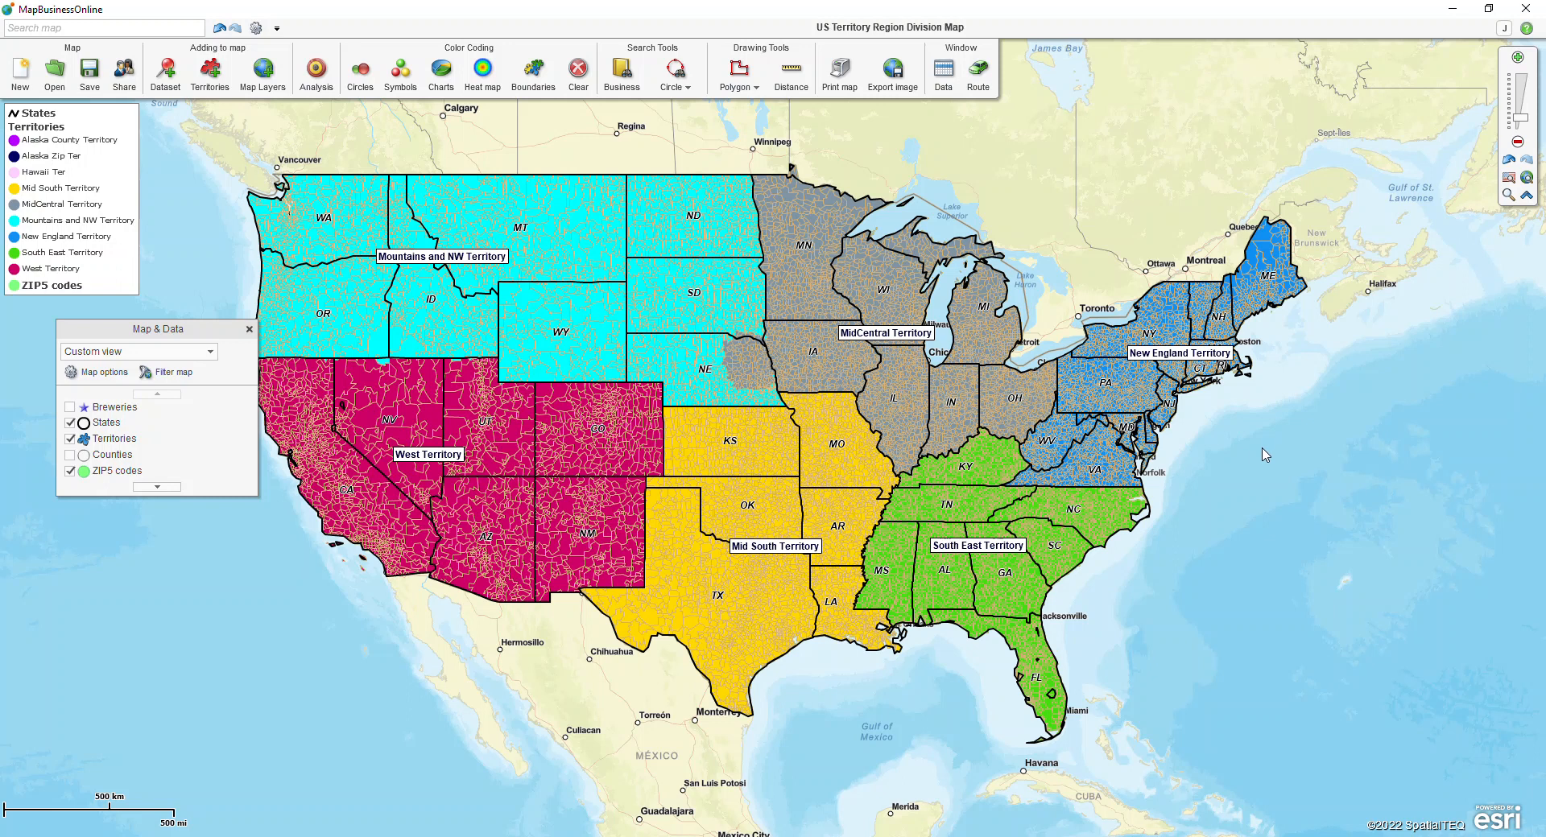
Select the New England and South East territories together and create a new region from them named East Region.
left_click(1099, 396)
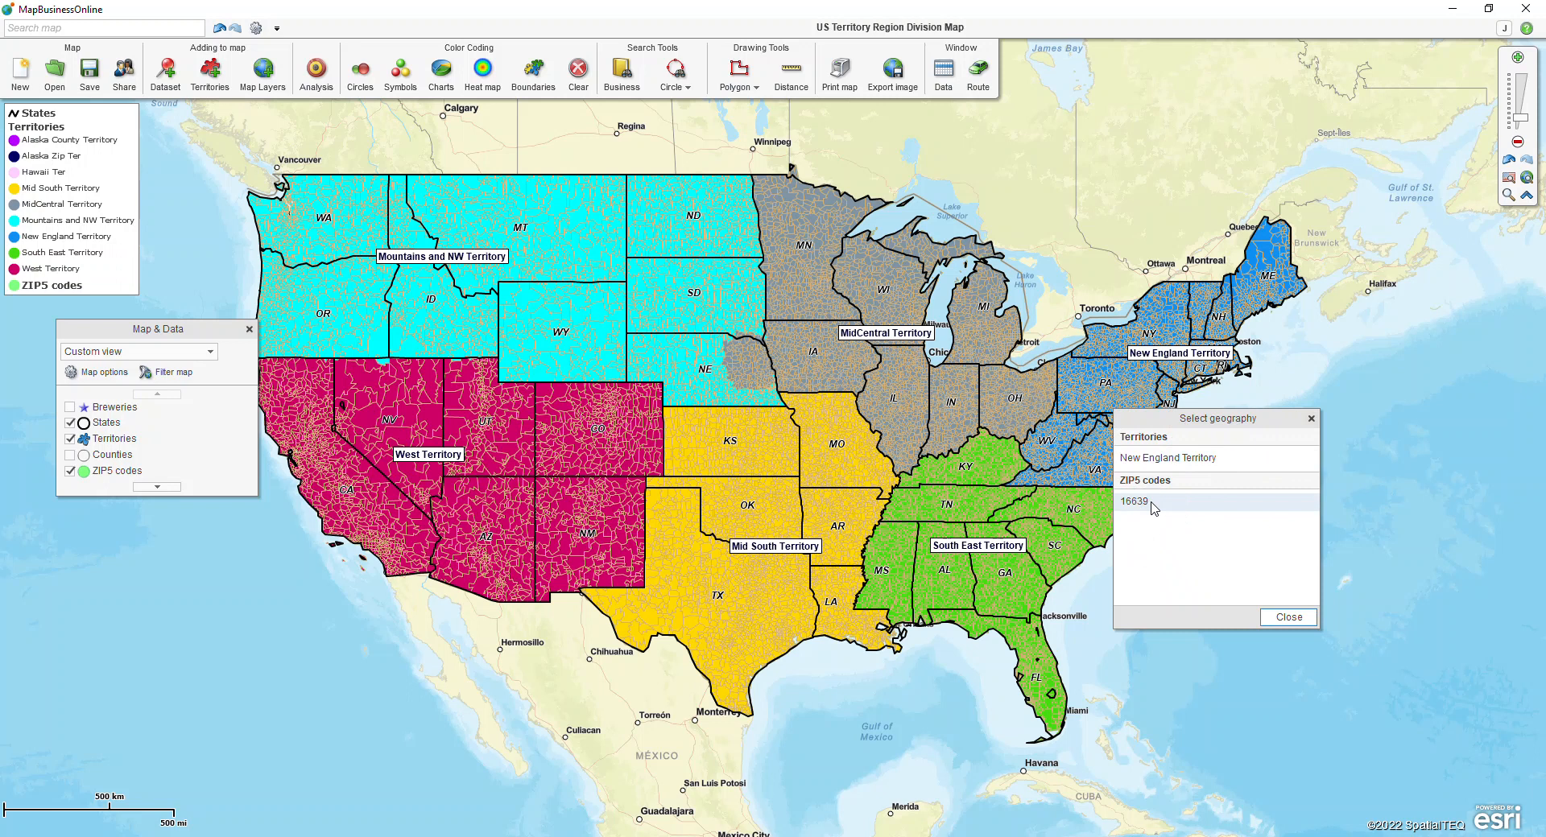
left_click(1169, 459)
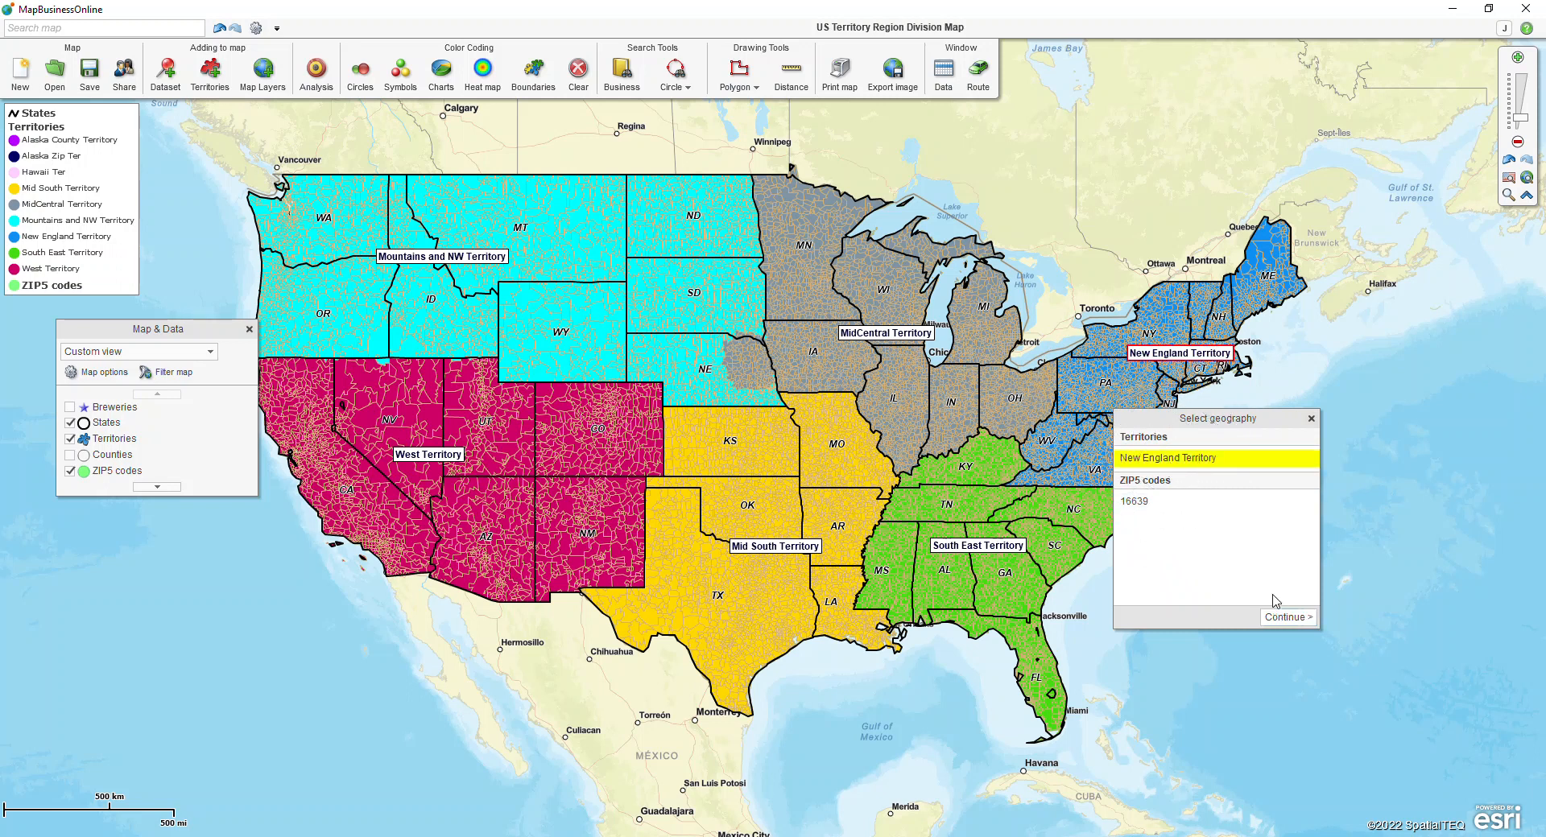
left_click(1289, 618)
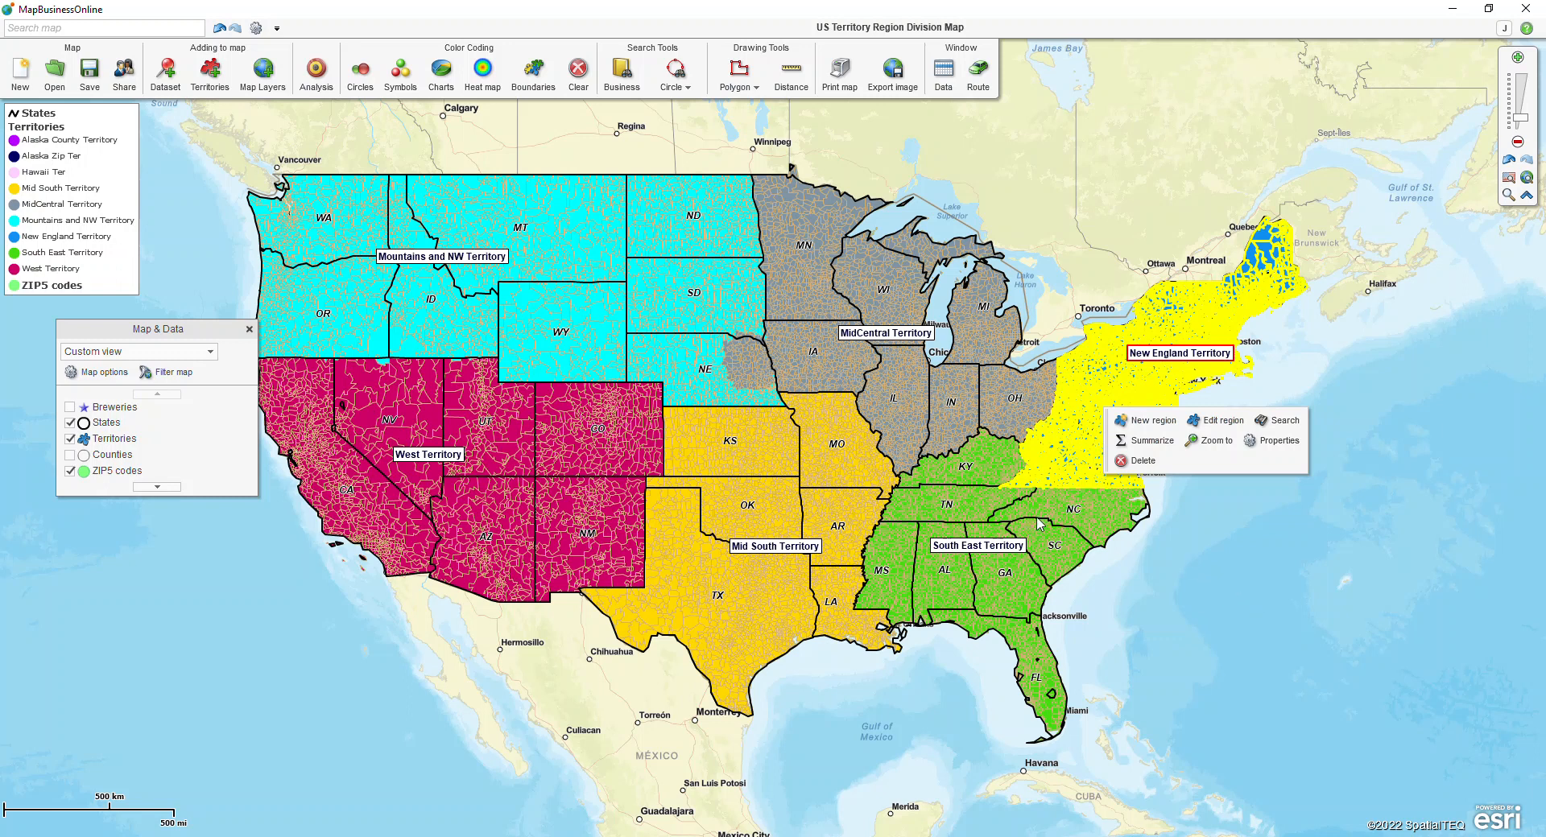
left_click(977, 515)
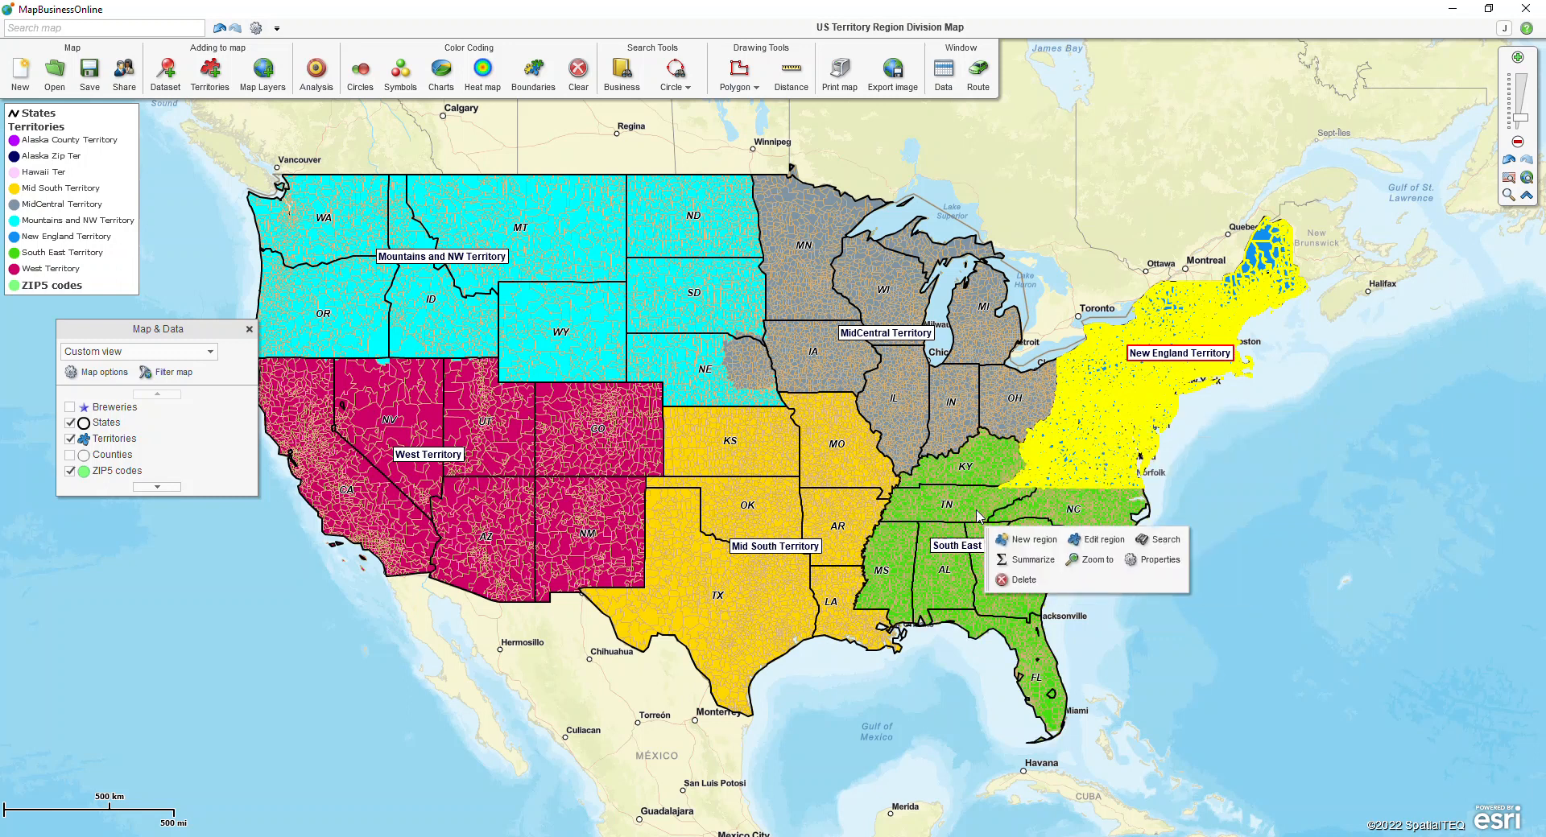
left_click(1026, 541)
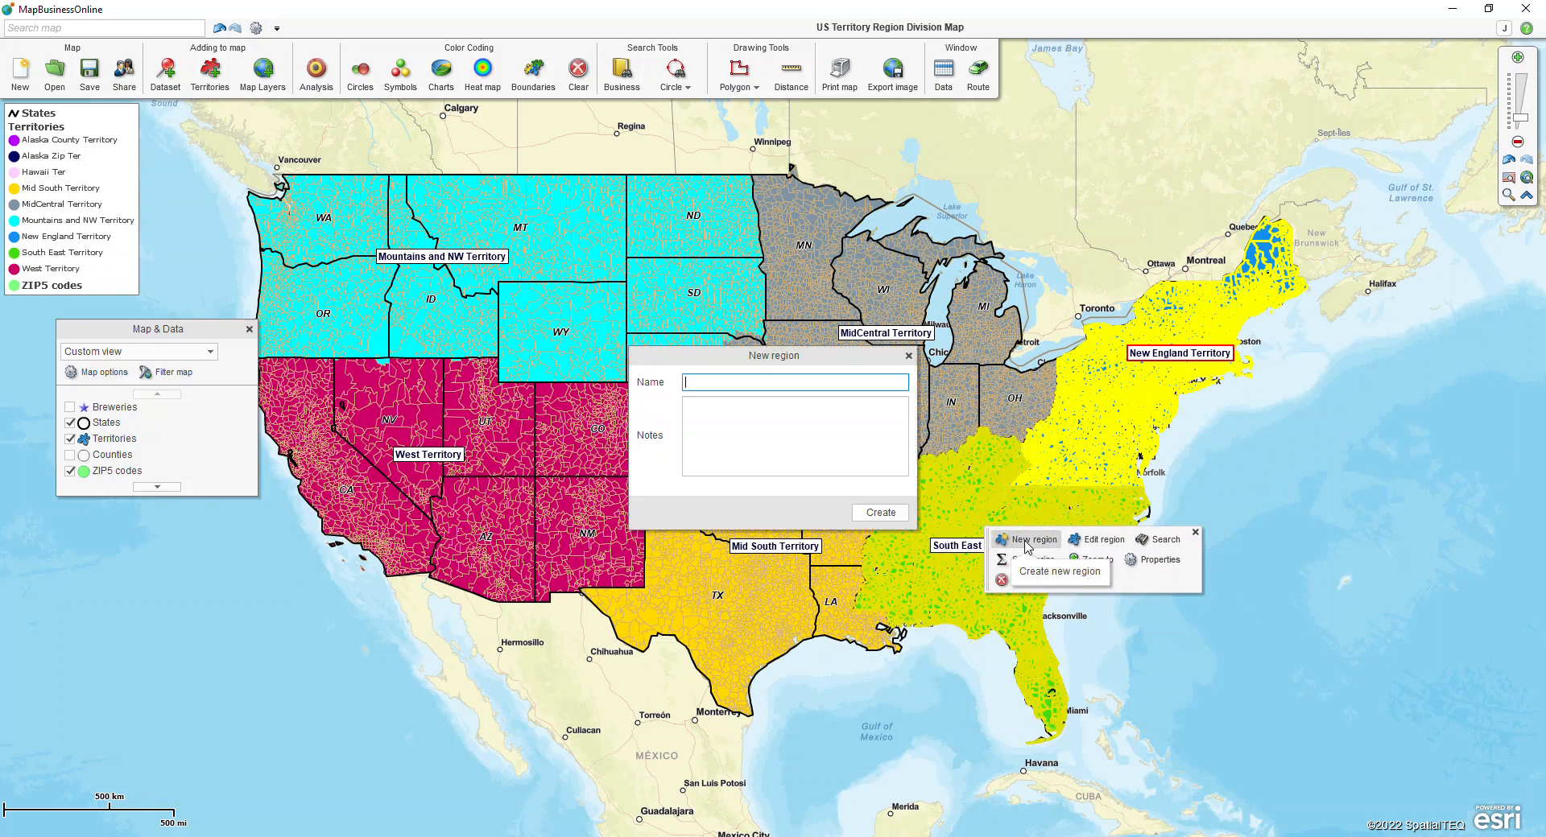
type("East Region")
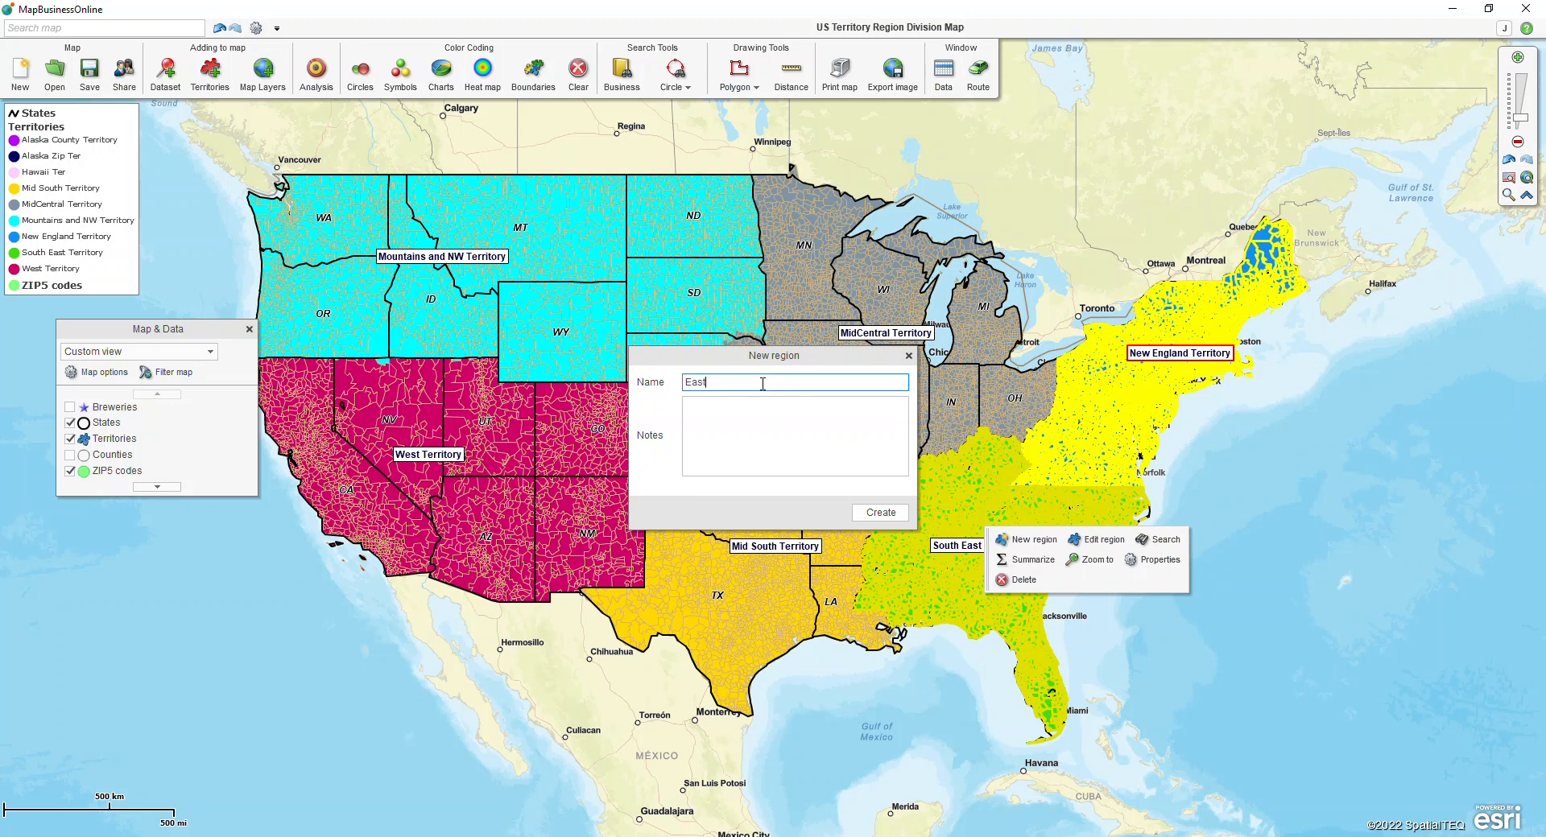
left_click(881, 512)
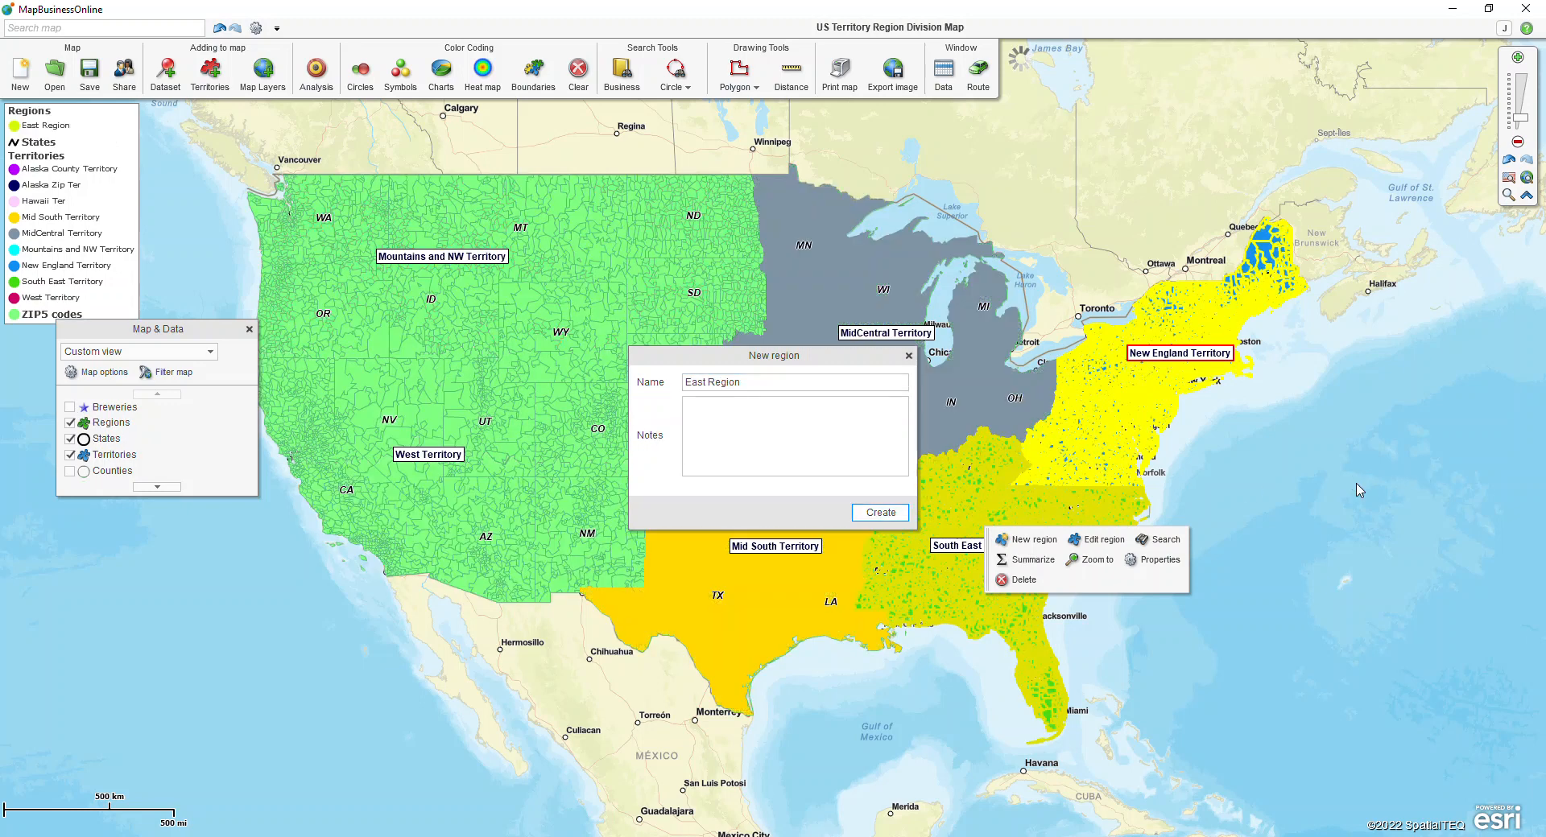
Set the East Region's fill color to red, close its data window and clear the territory selection.
key("ctrl")
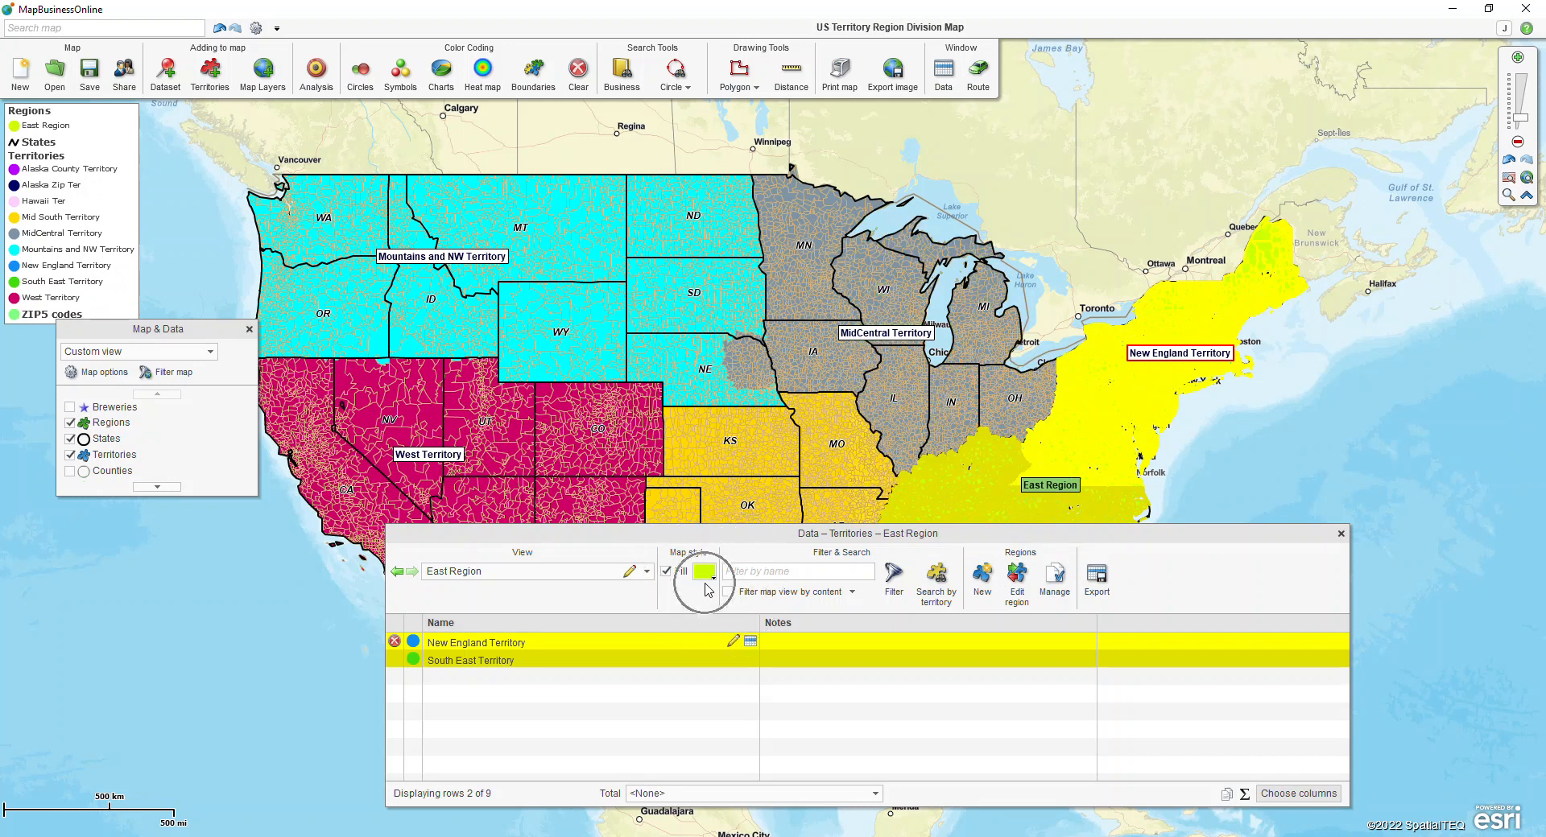
left_click(712, 577)
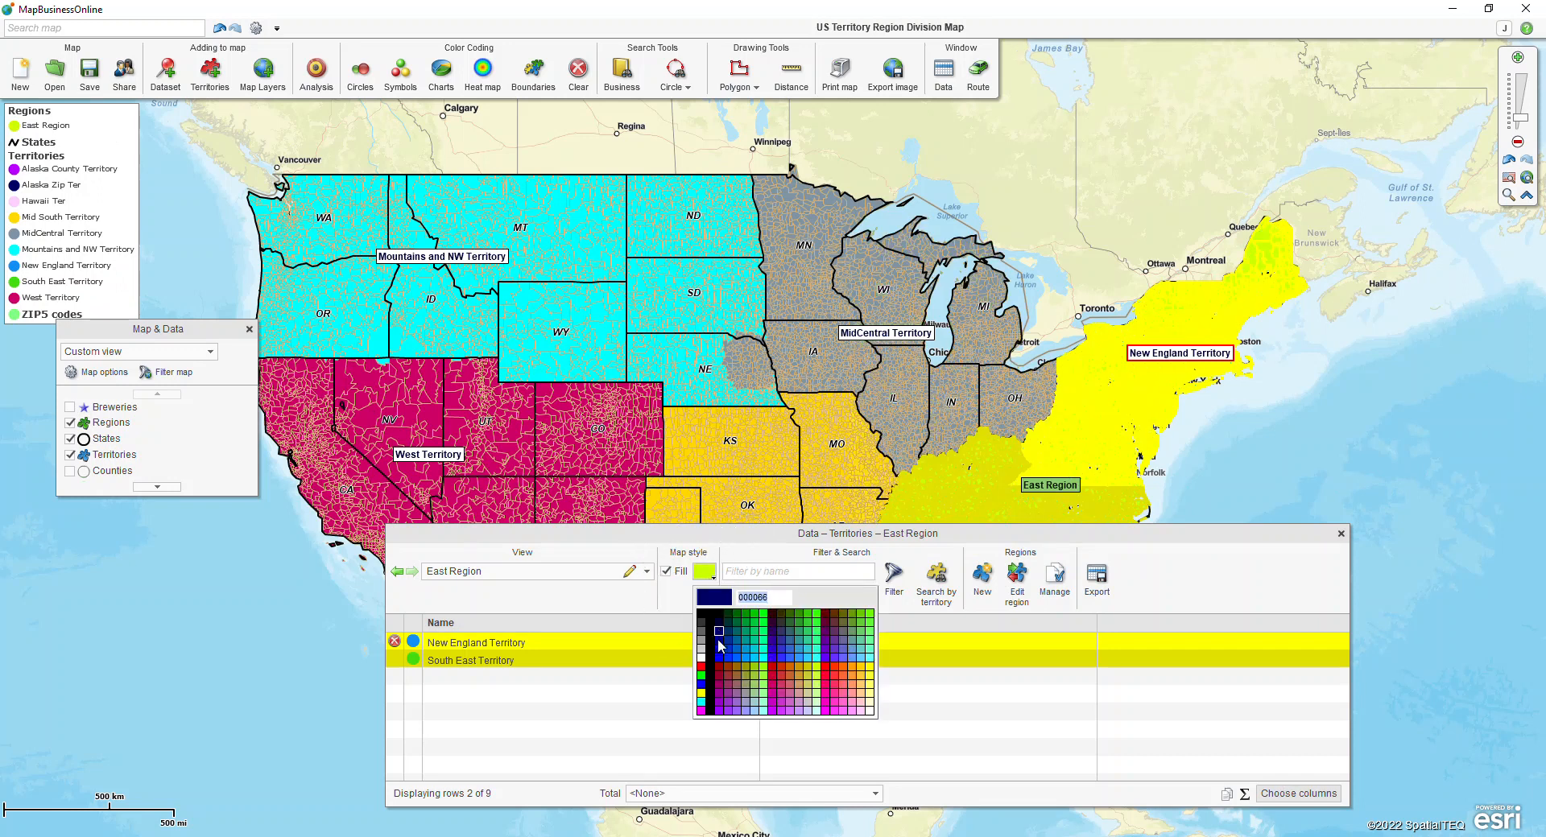
left_click(783, 666)
key("ctrl")
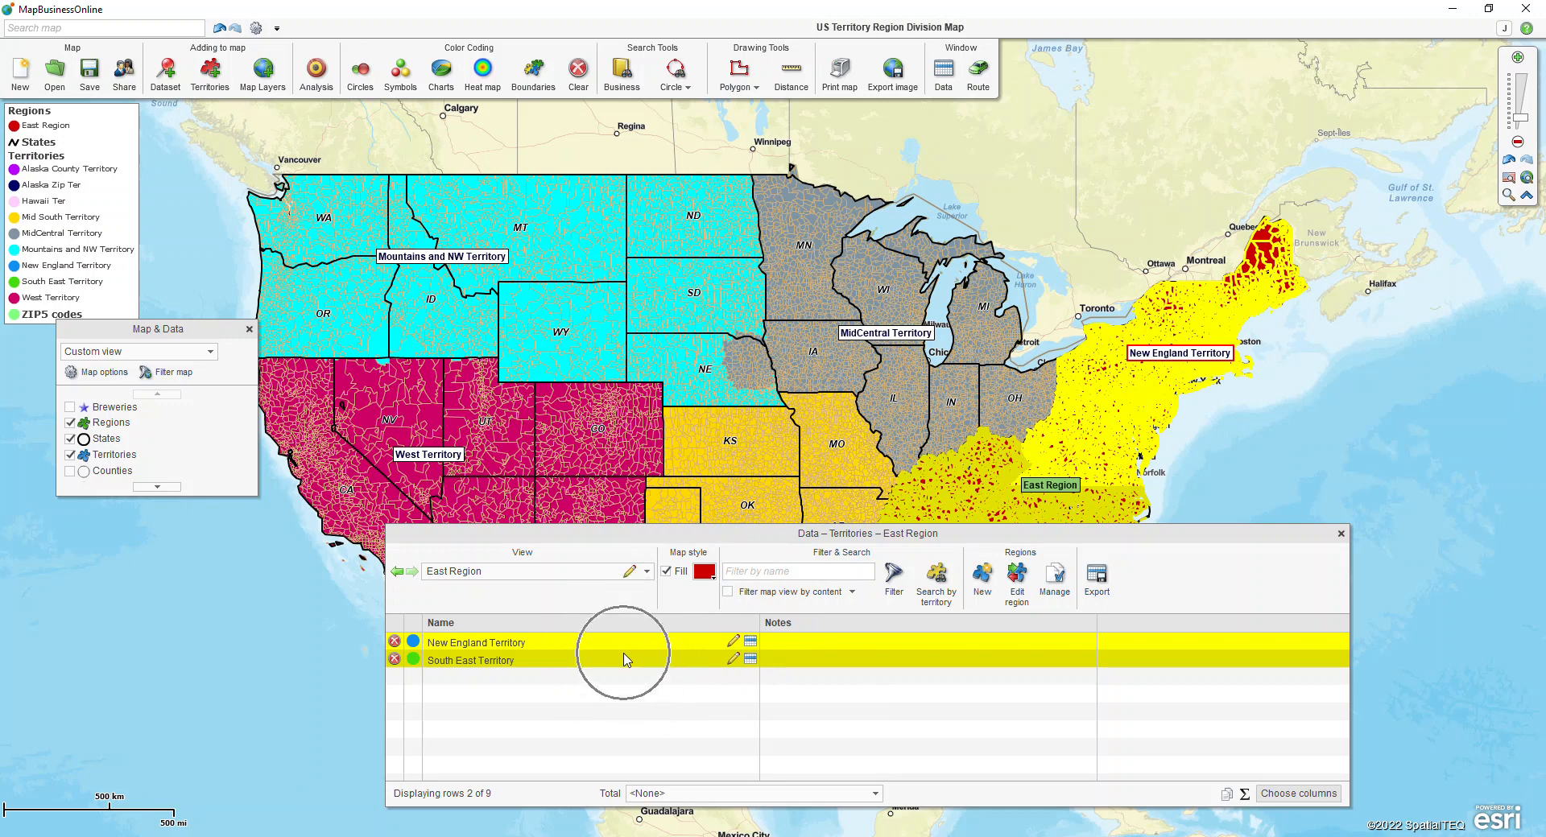
left_click(1342, 535)
left_click(1311, 512)
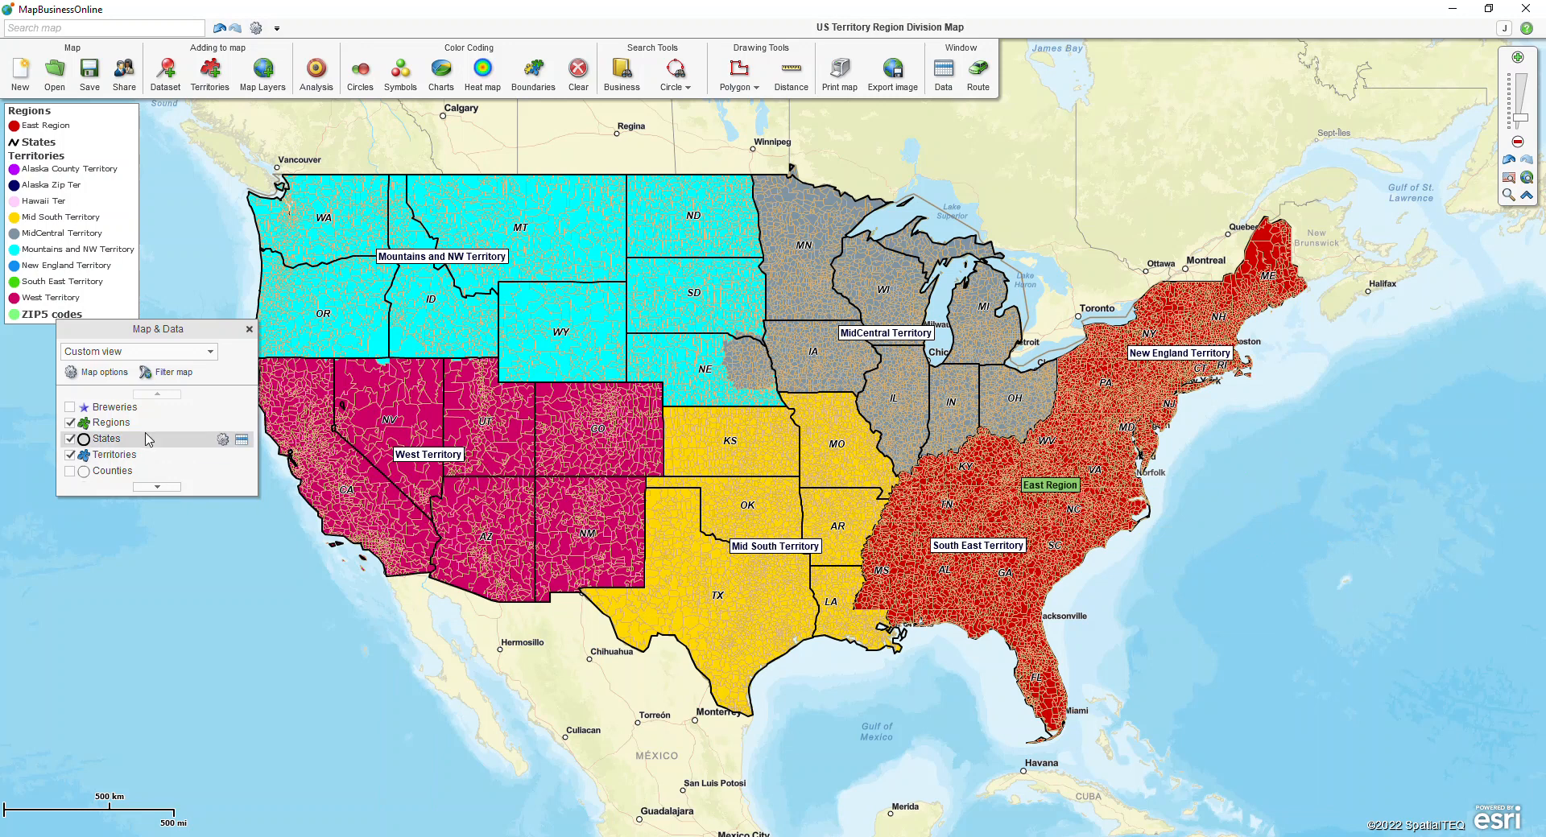
Hide and show again first the Regions layer and afterward the Territories layer to compare how they display.
mouse_move(138, 427)
key("ctrl")
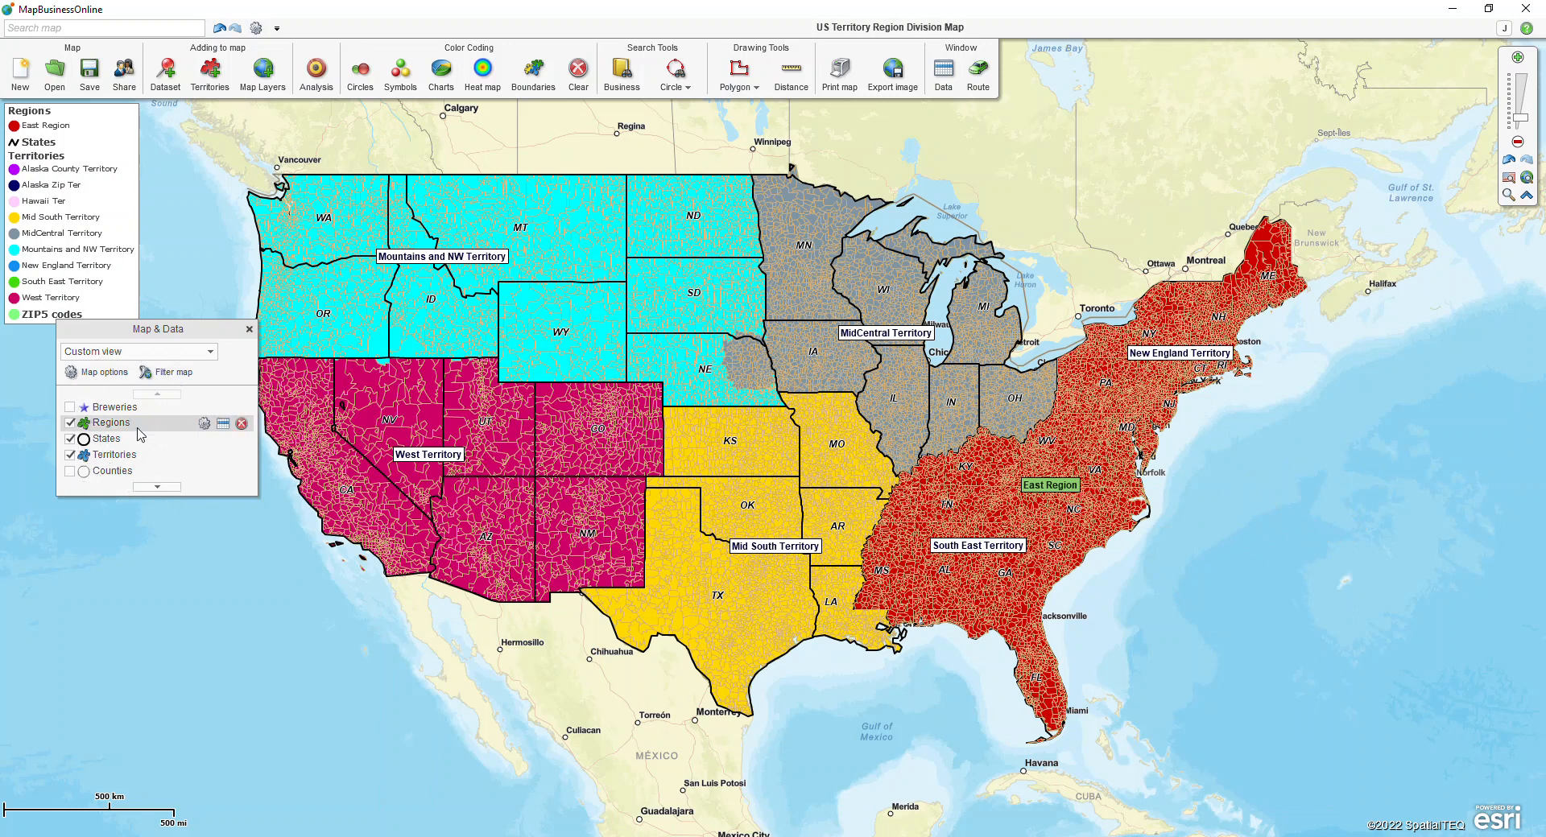
left_click(70, 423)
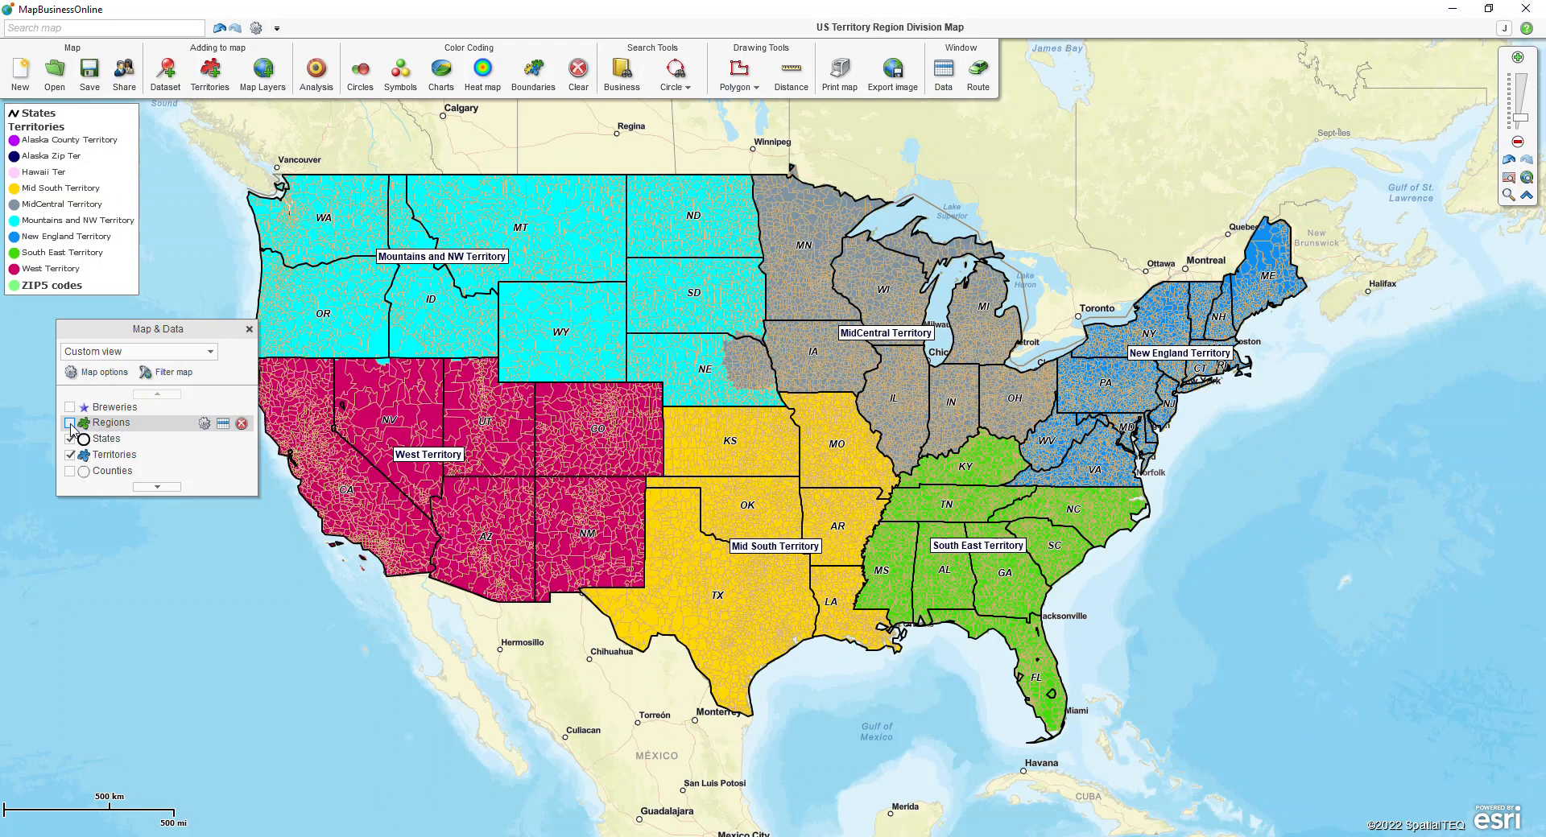
left_click(70, 424)
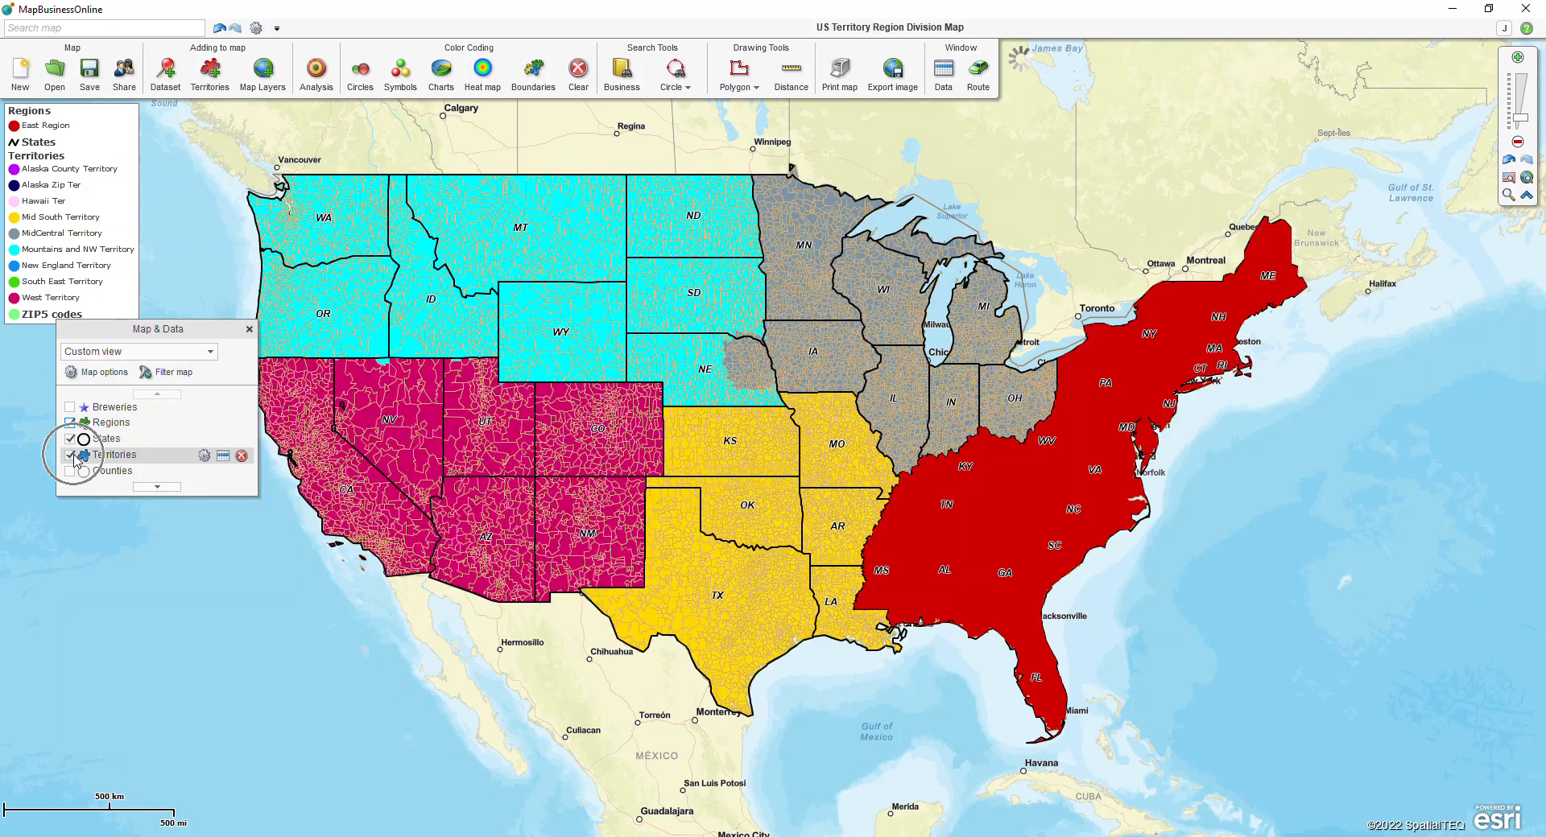
left_click(70, 456)
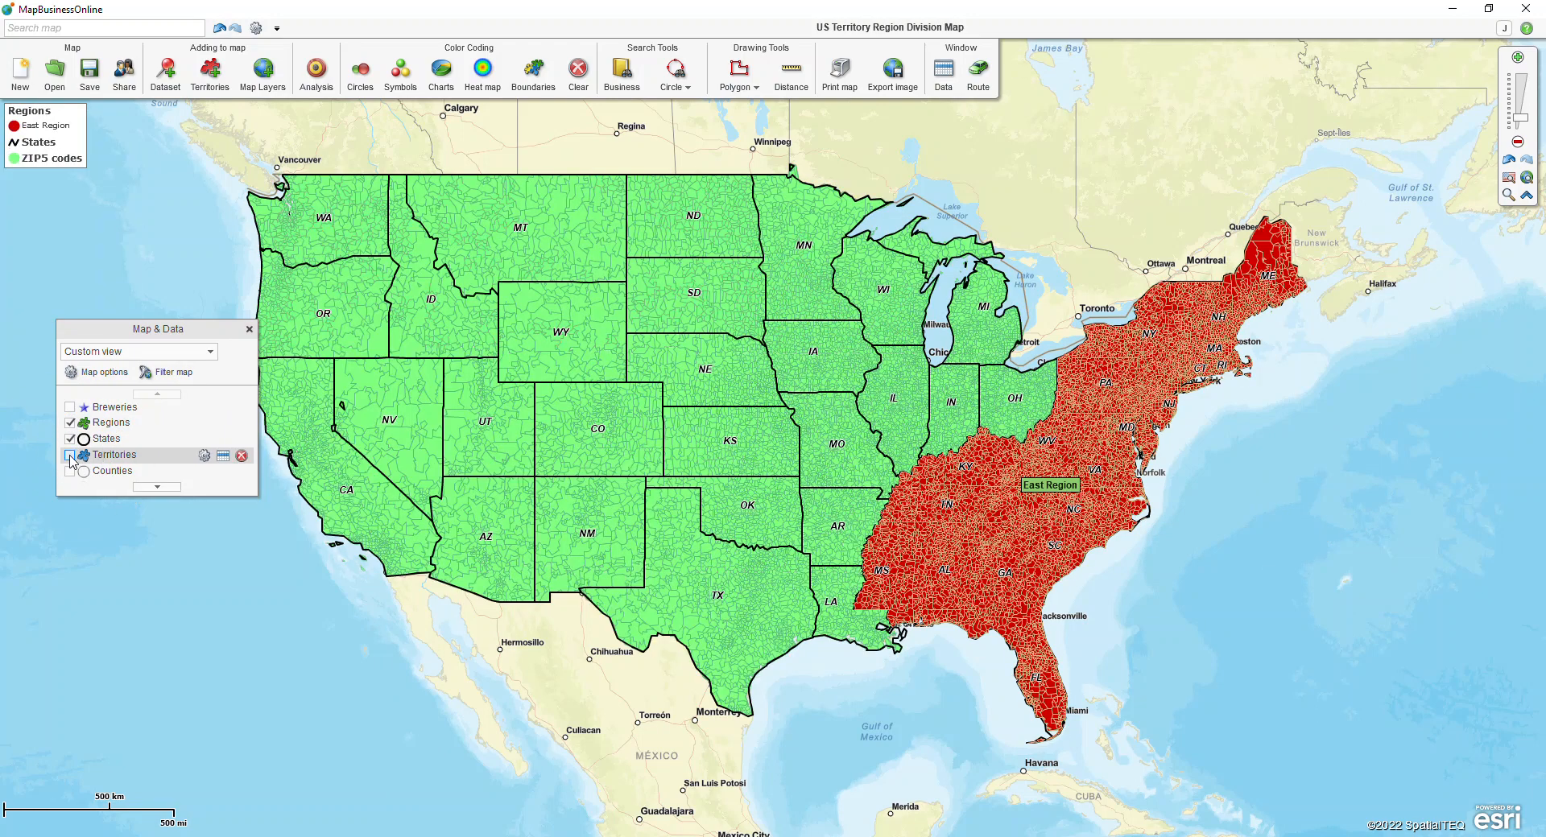
left_click(70, 456)
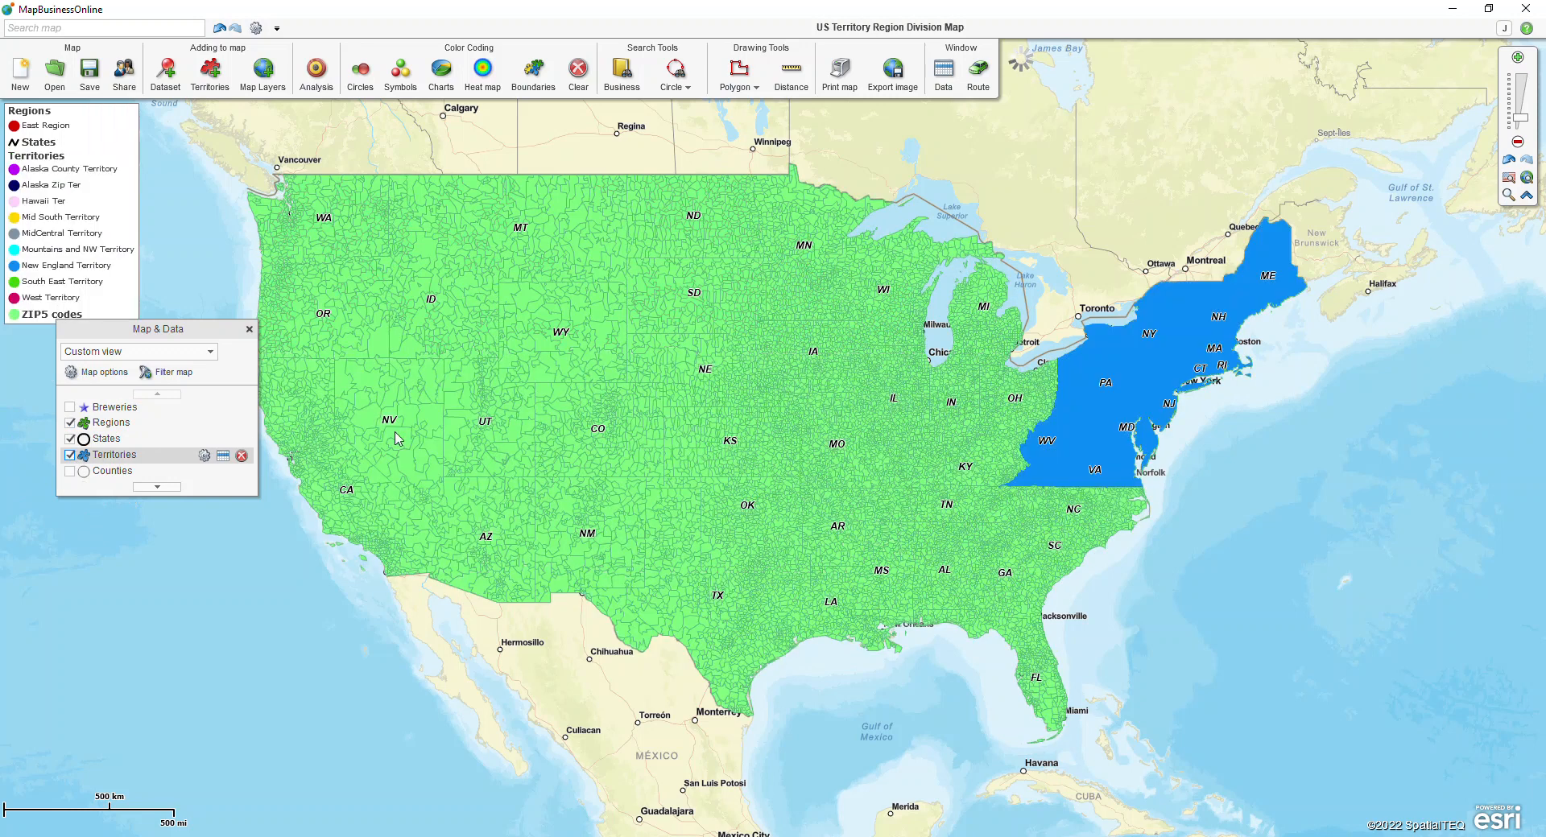
Create a region named Central Region from the MidCentral and Mid South territories and close its data window.
left_click(814, 342)
left_click(855, 407)
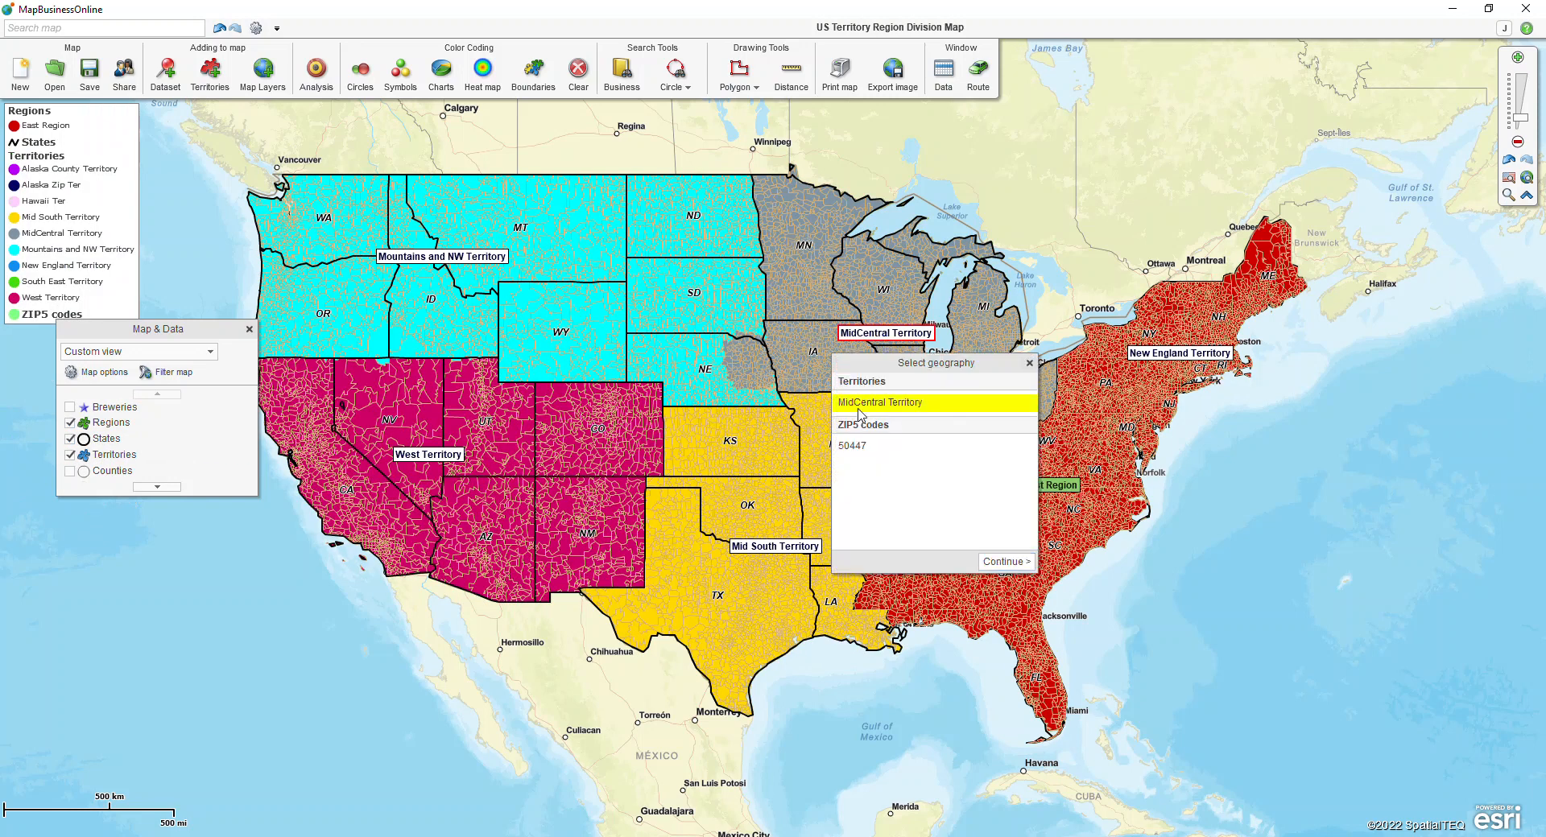
left_click(823, 535)
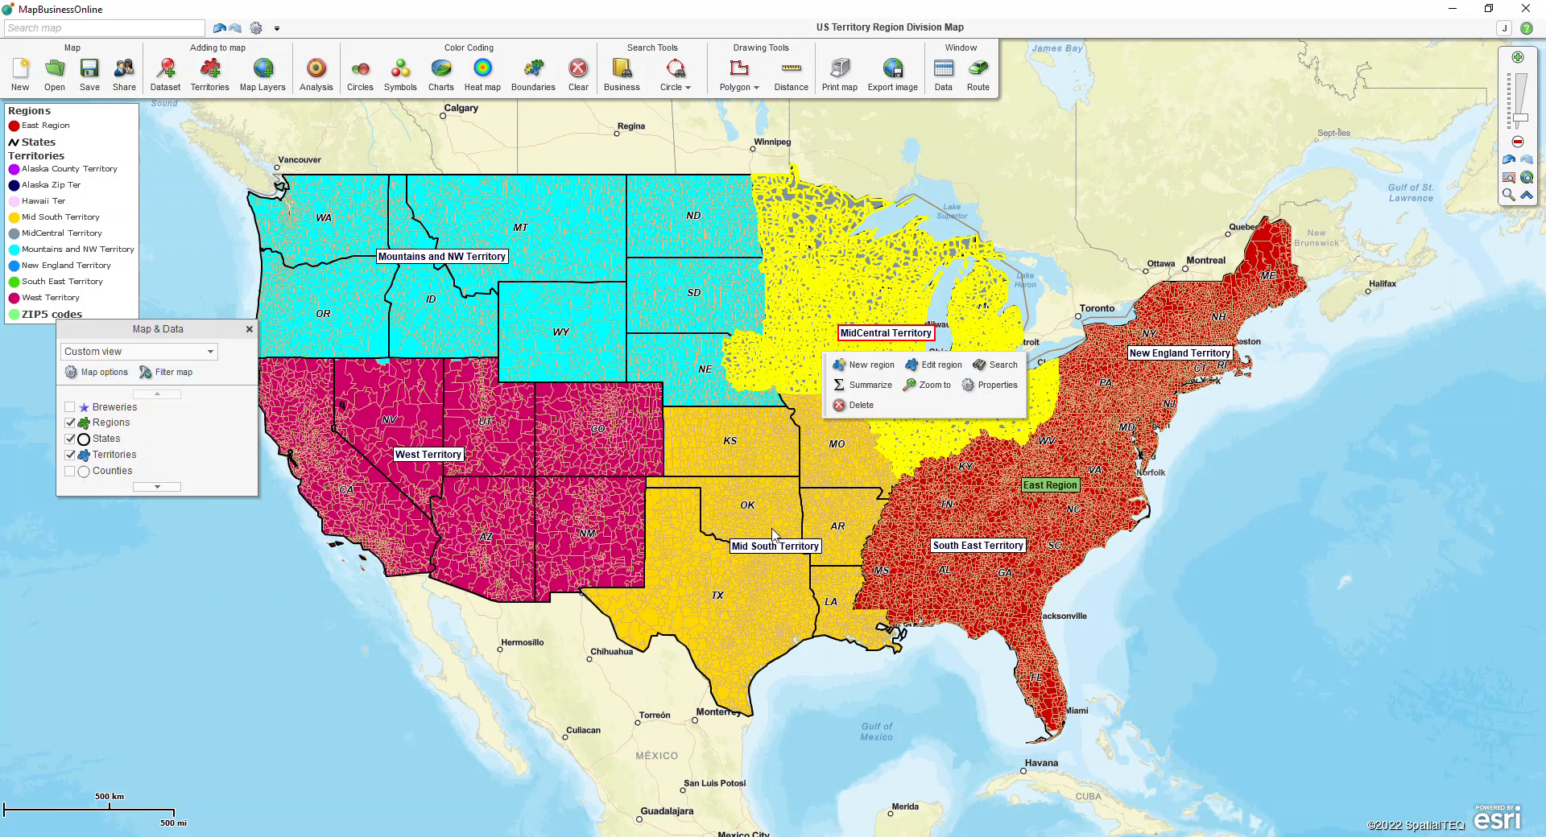
left_click(772, 531)
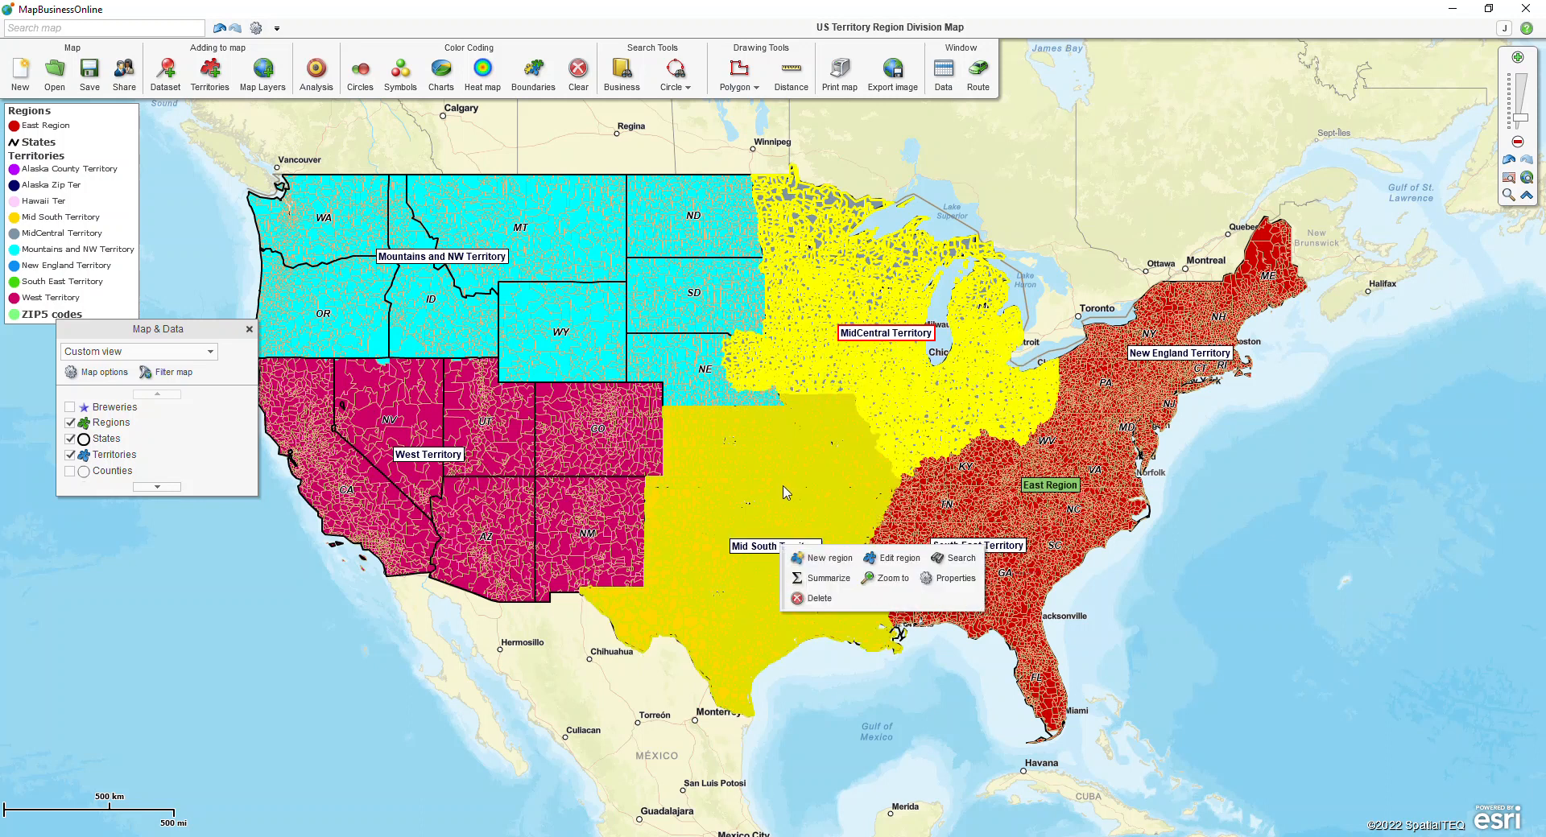
left_click(820, 558)
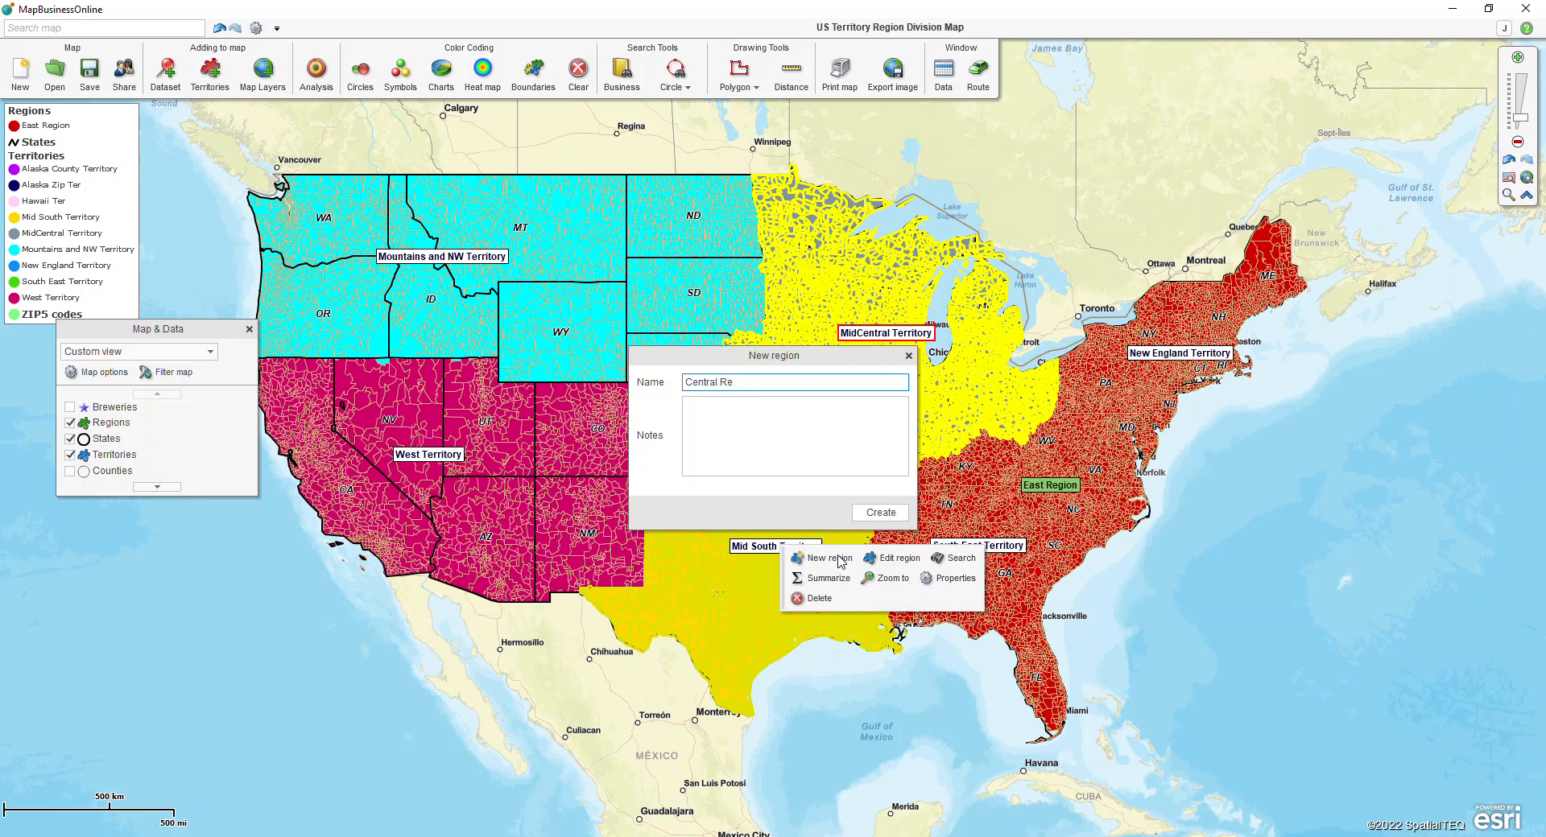
left_click(880, 513)
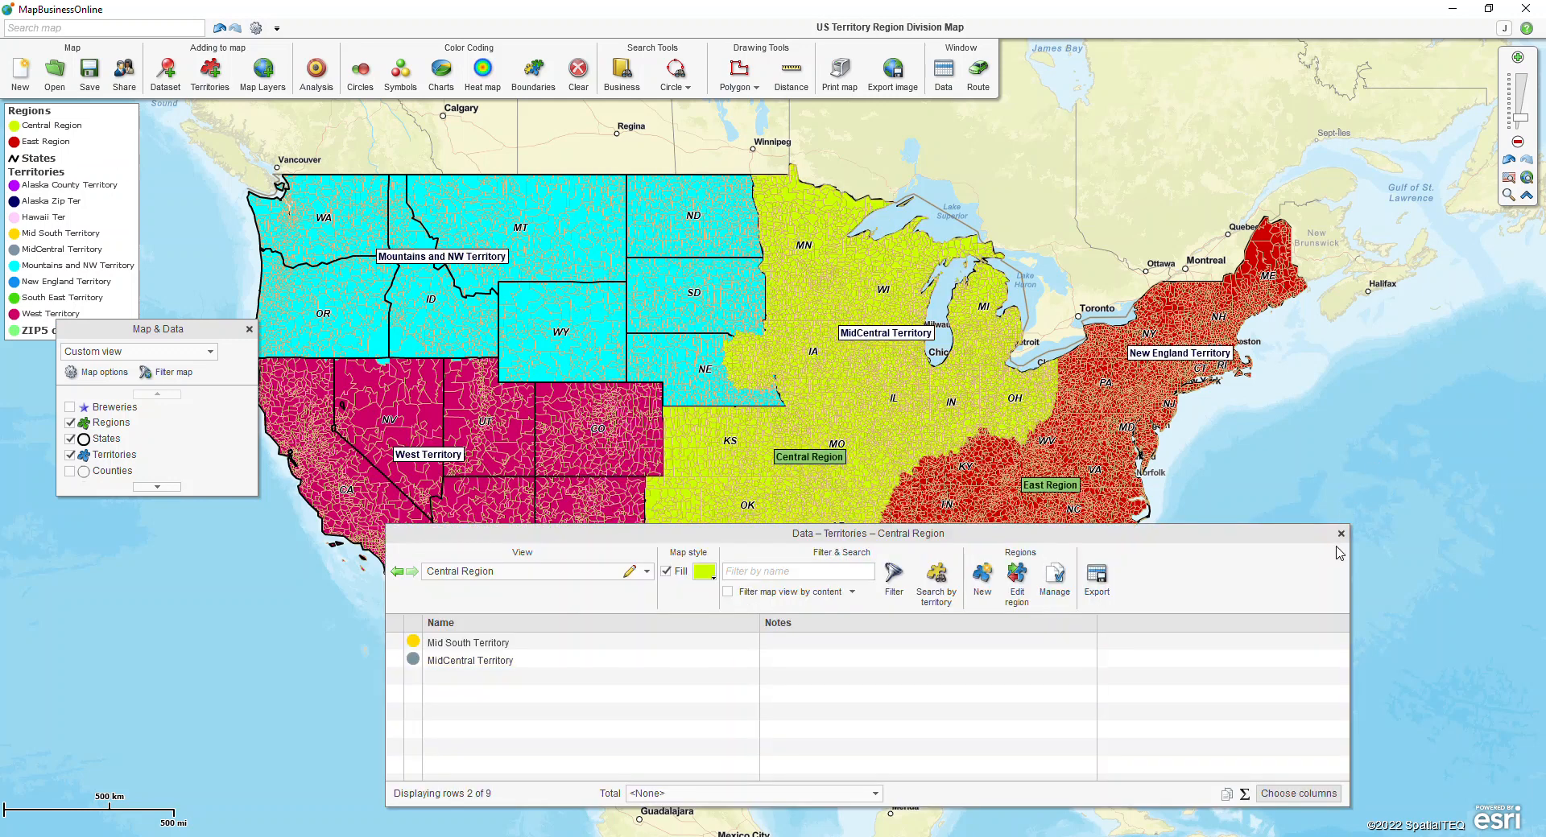
left_click(1341, 534)
Create a region named West Region from the Mountains and NW and West territories and close its data window.
left_click(528, 320)
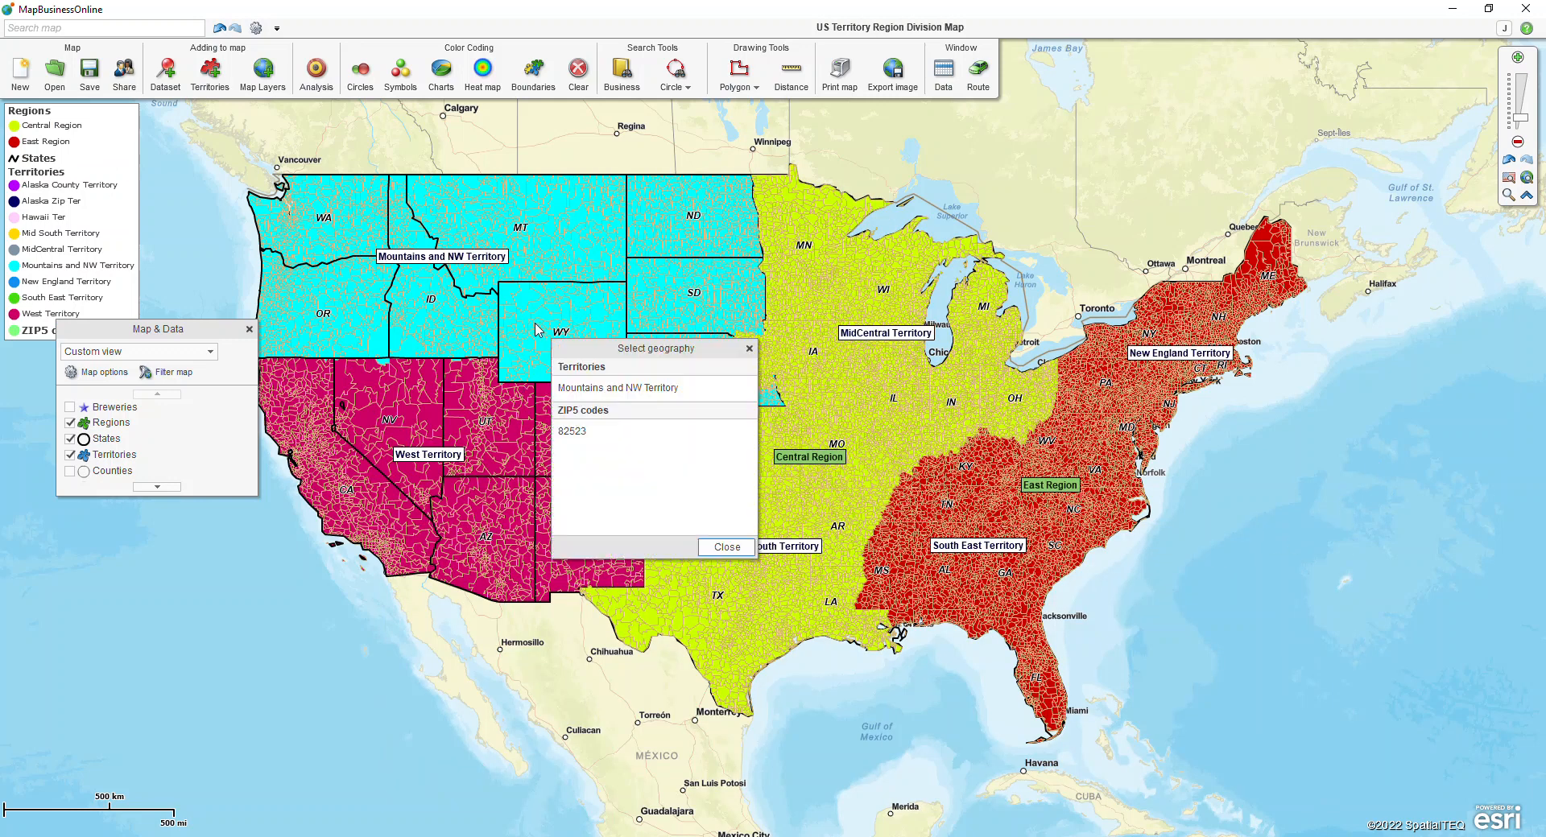
left_click(567, 389)
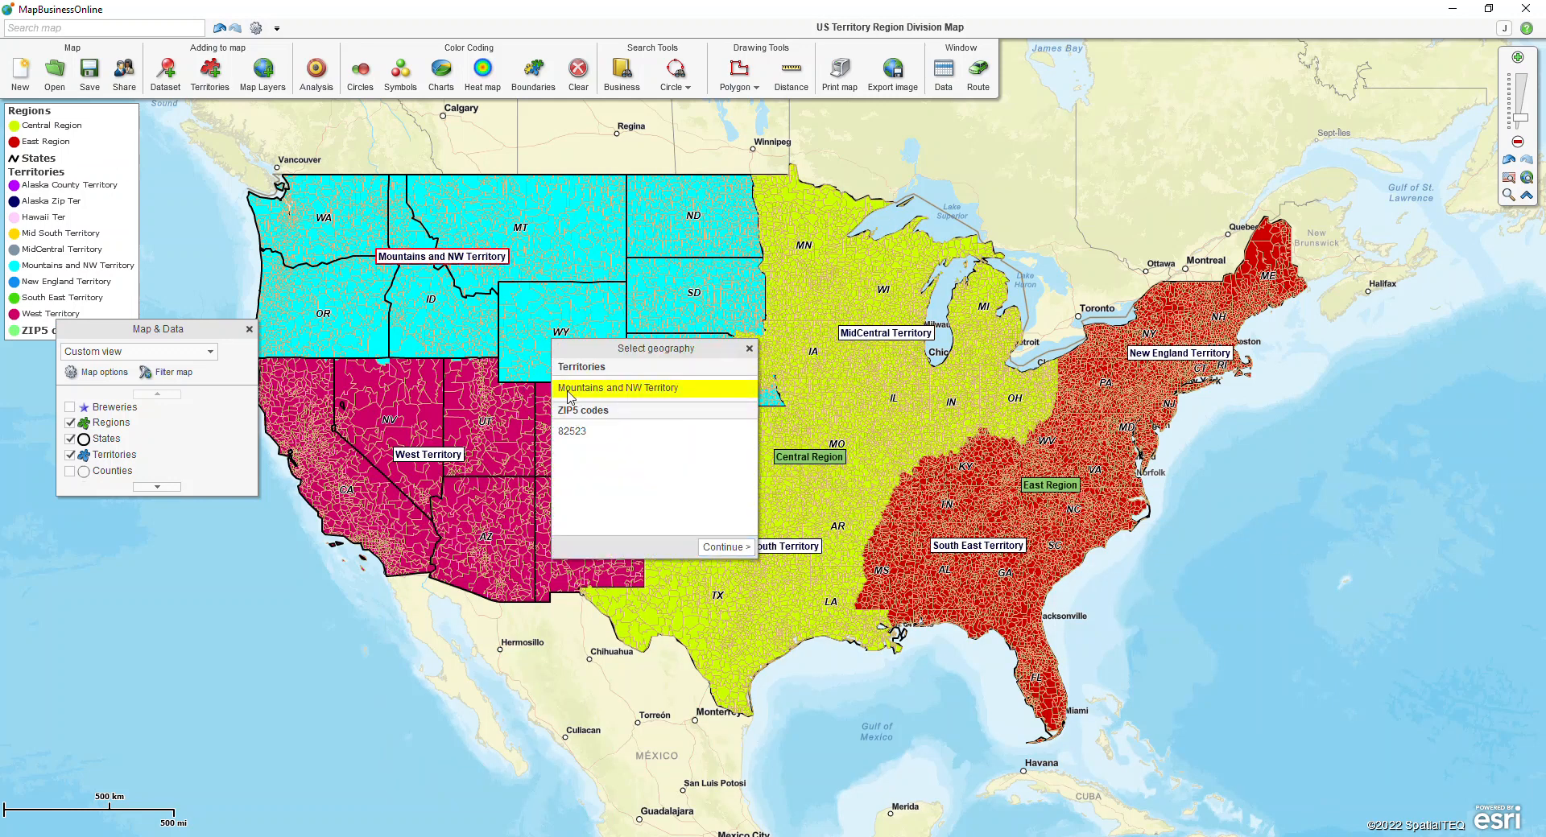
left_click(472, 430, "ctrl")
left_click(483, 420, "ctrl")
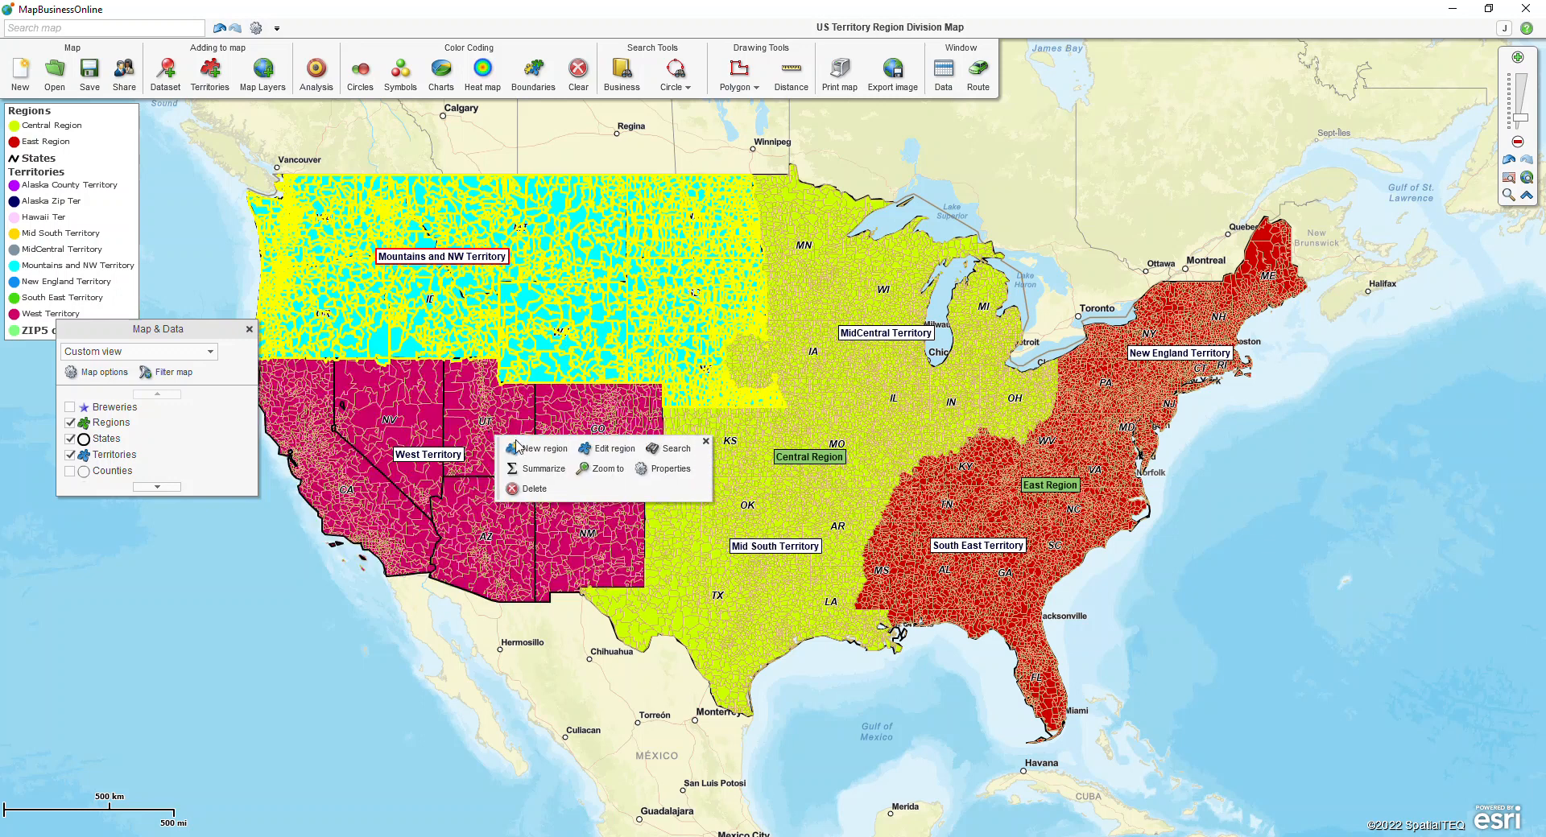
left_click(480, 418, "ctrl")
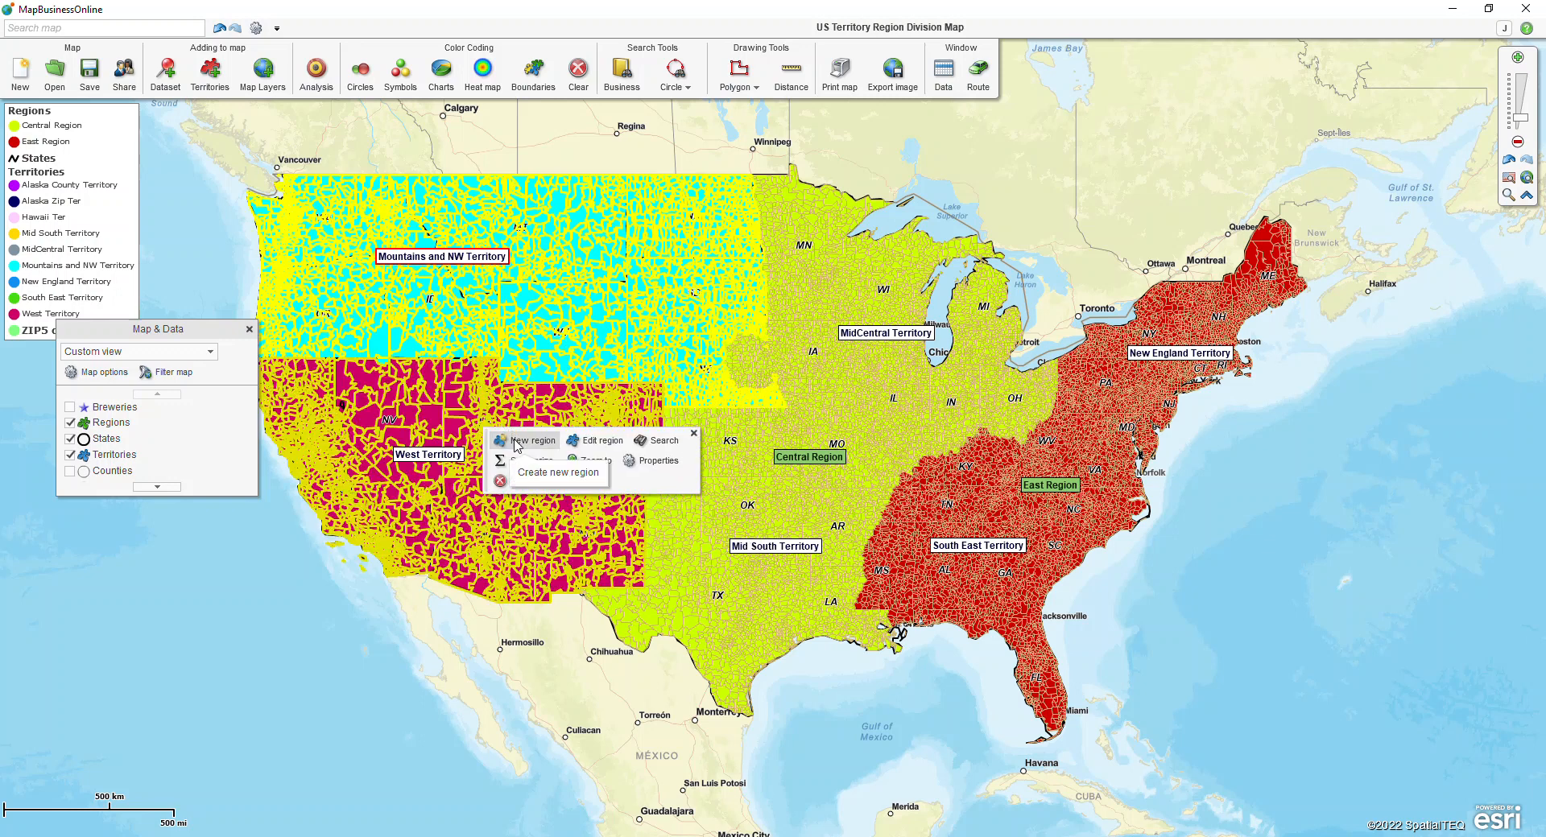
left_click(517, 443)
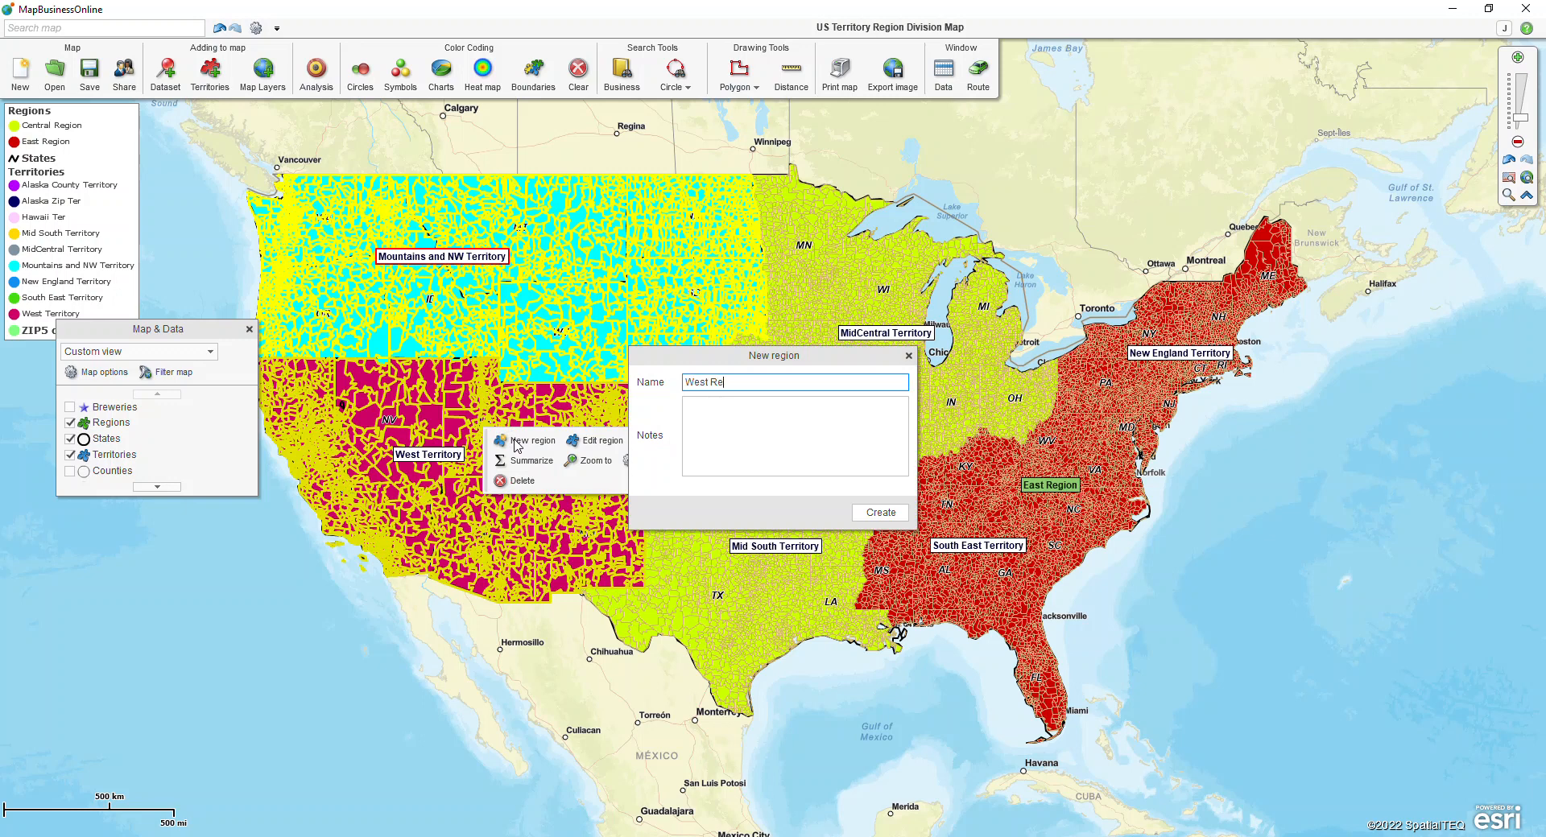
left_click(880, 512)
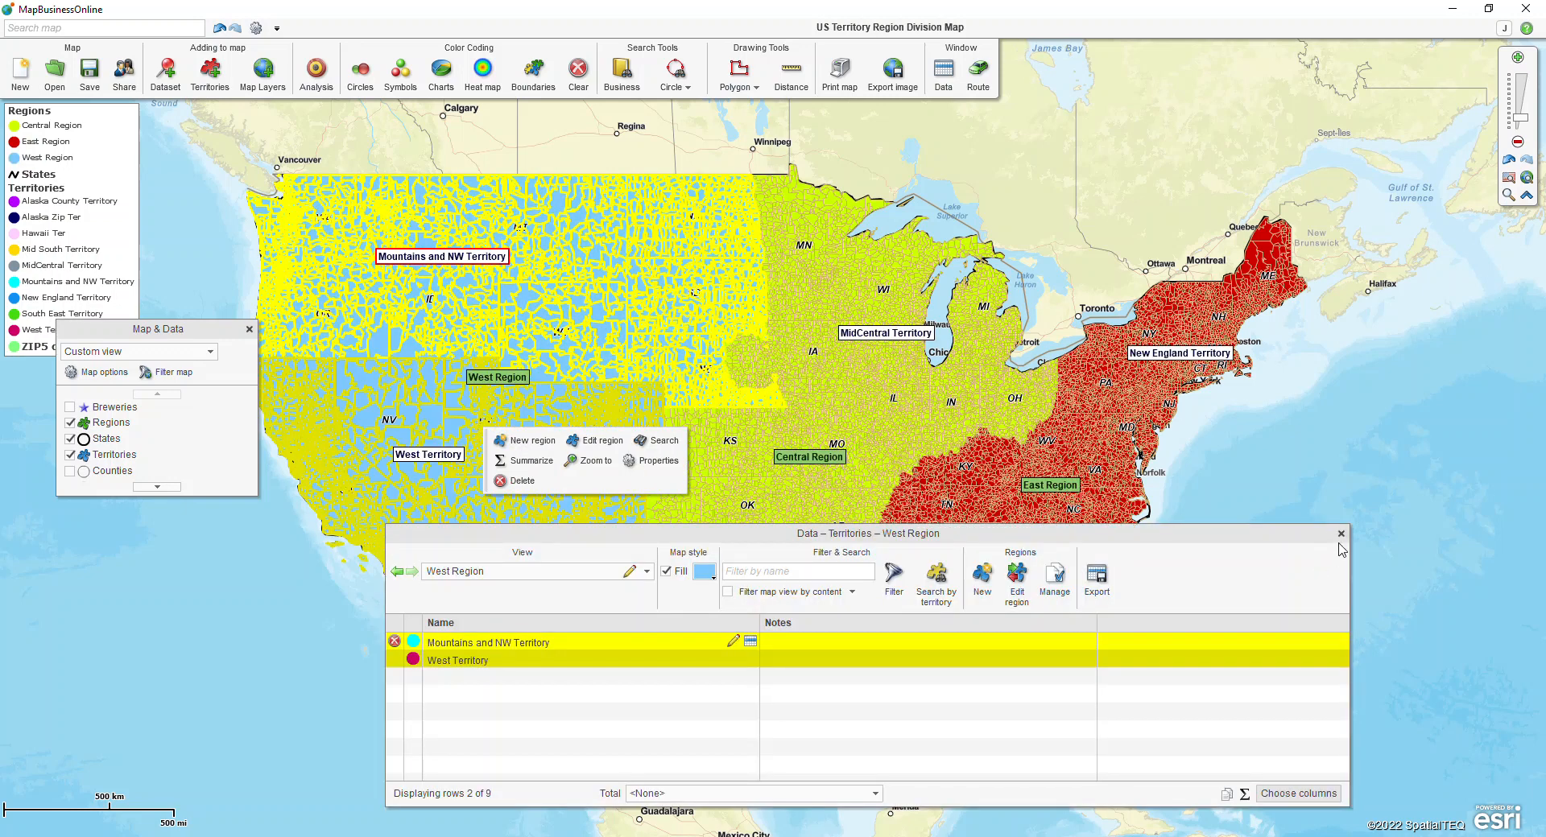
left_click(1340, 534)
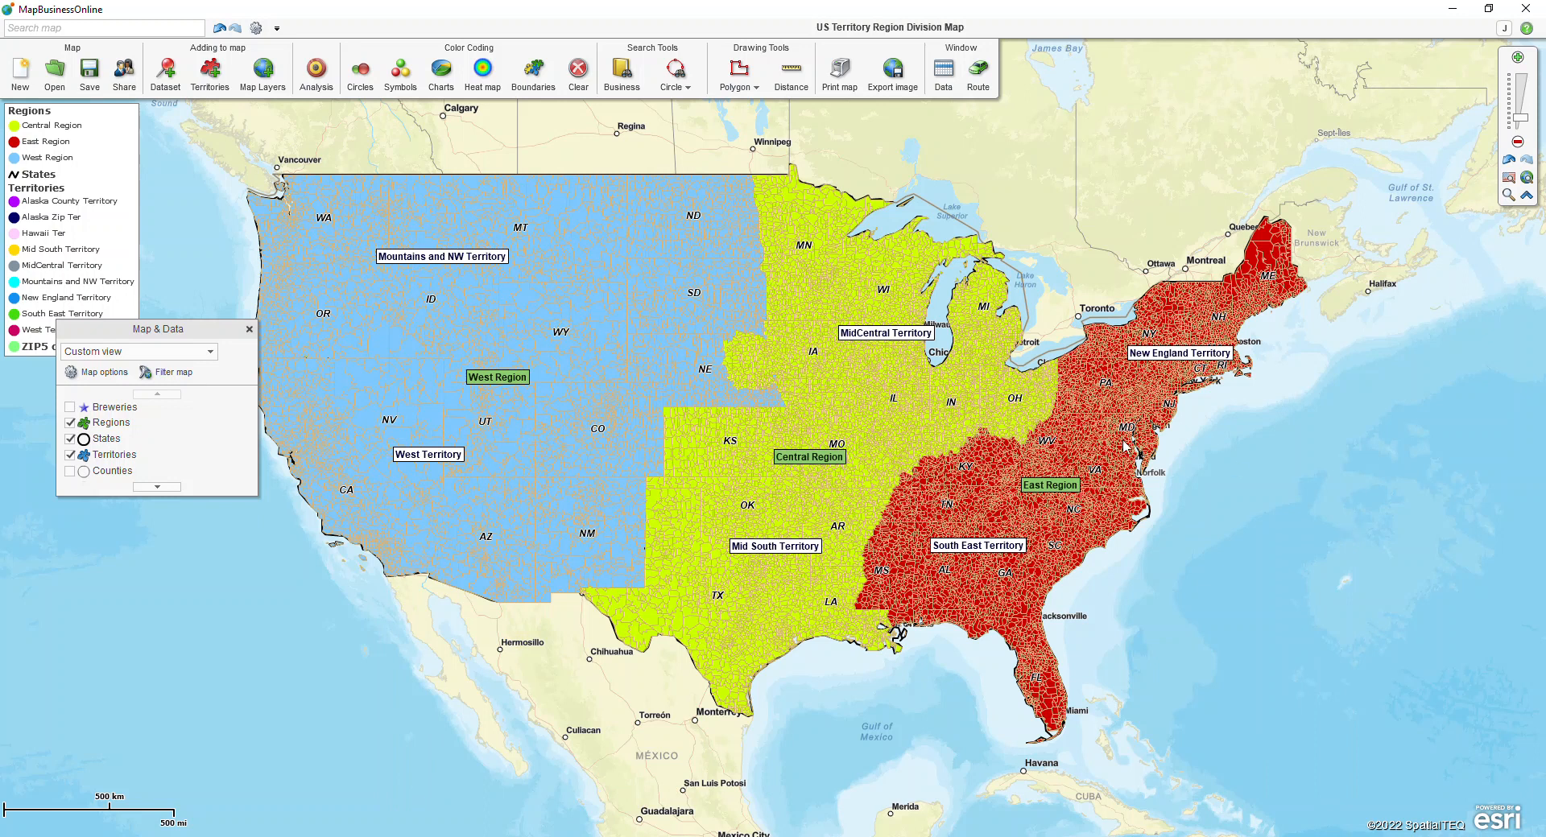
Hide the internal boundaries of the Regions layer and close the layer properties.
mouse_move(856, 405)
mouse_move(218, 431)
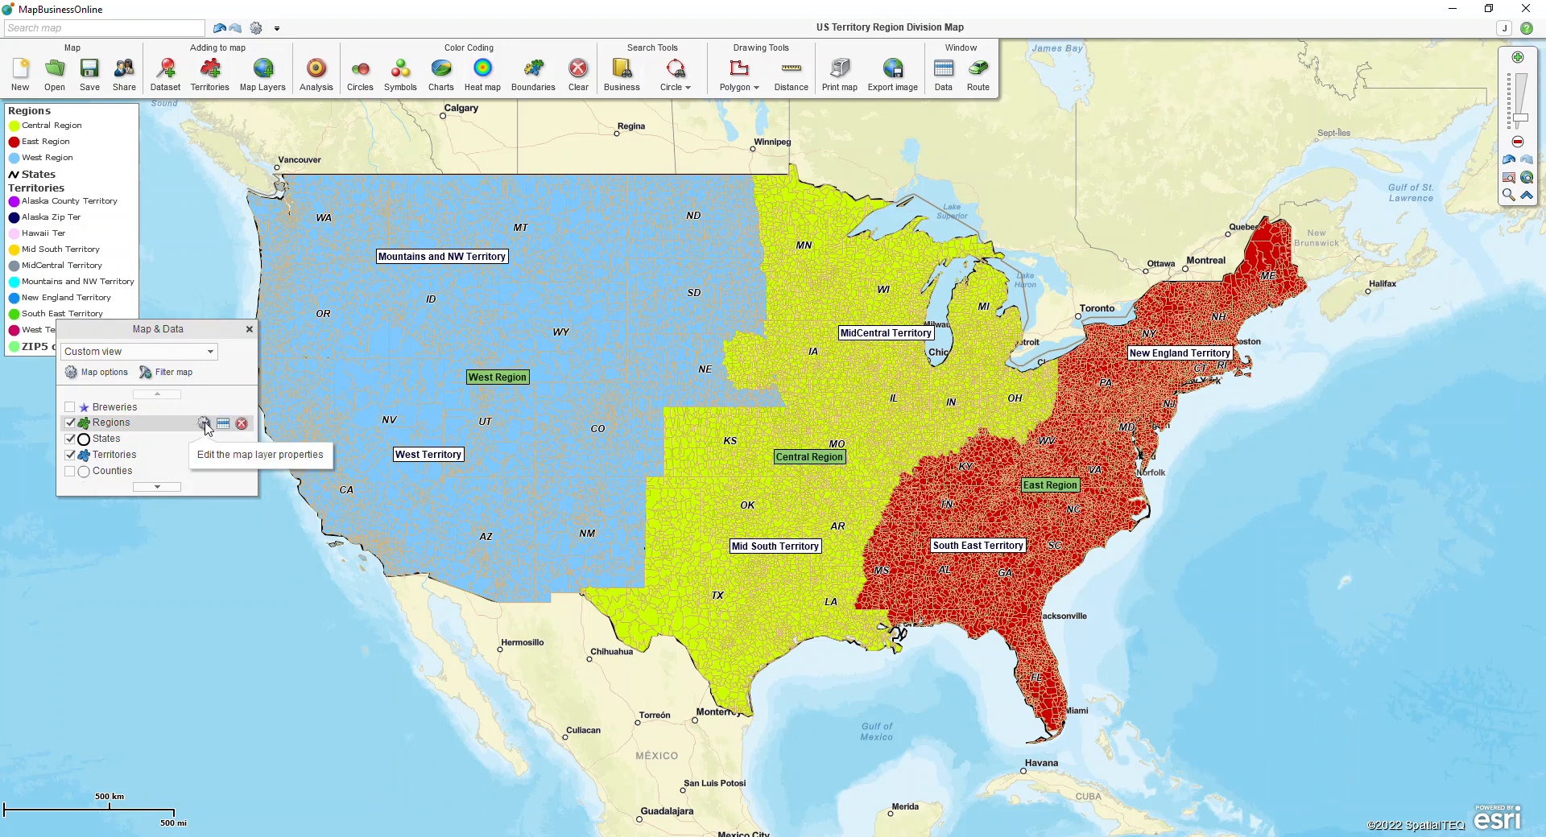
left_click(204, 424)
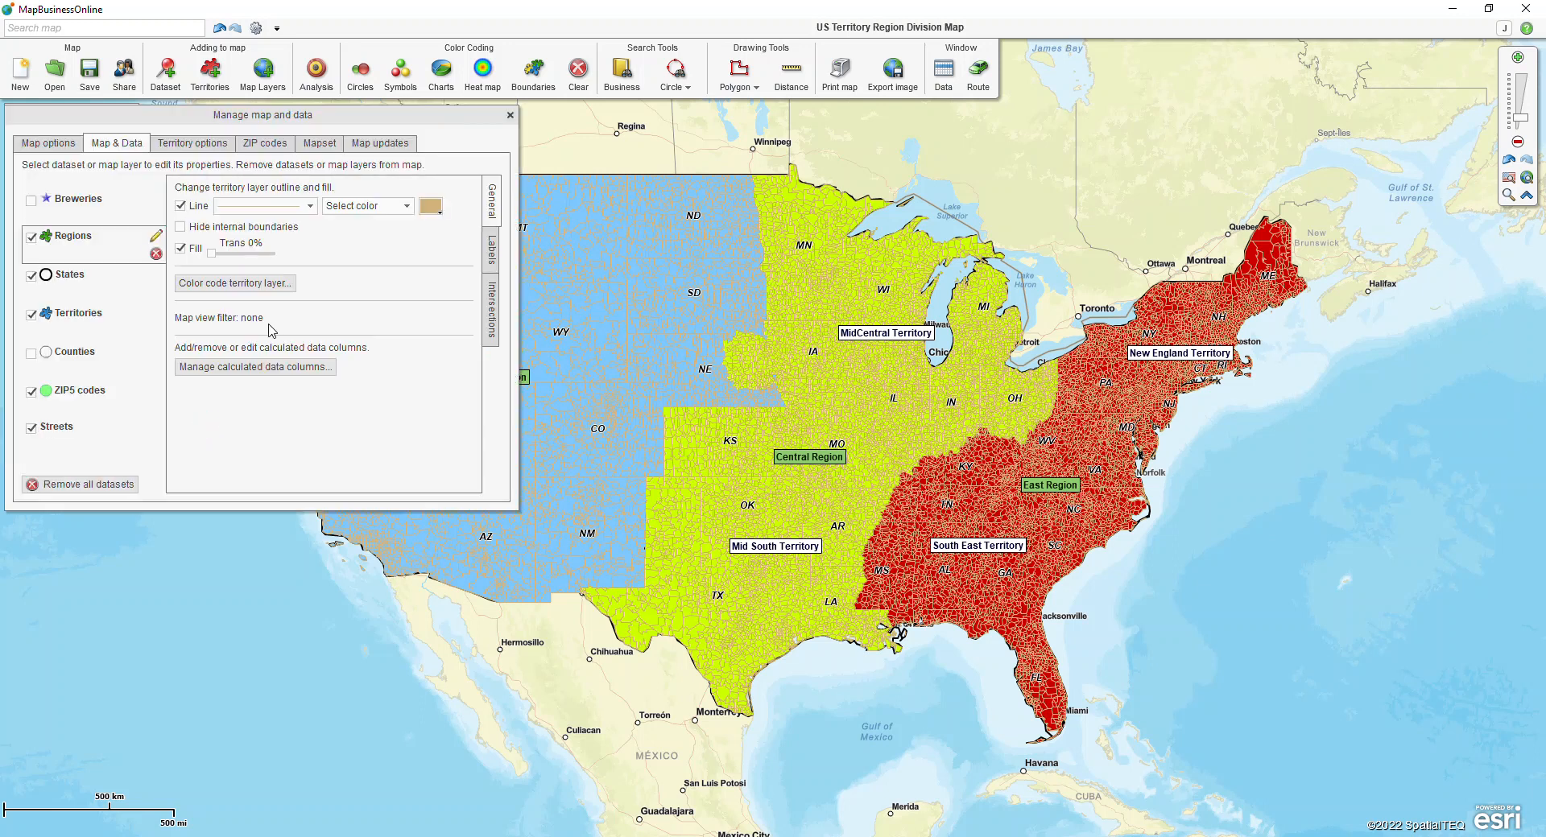
left_click(201, 229)
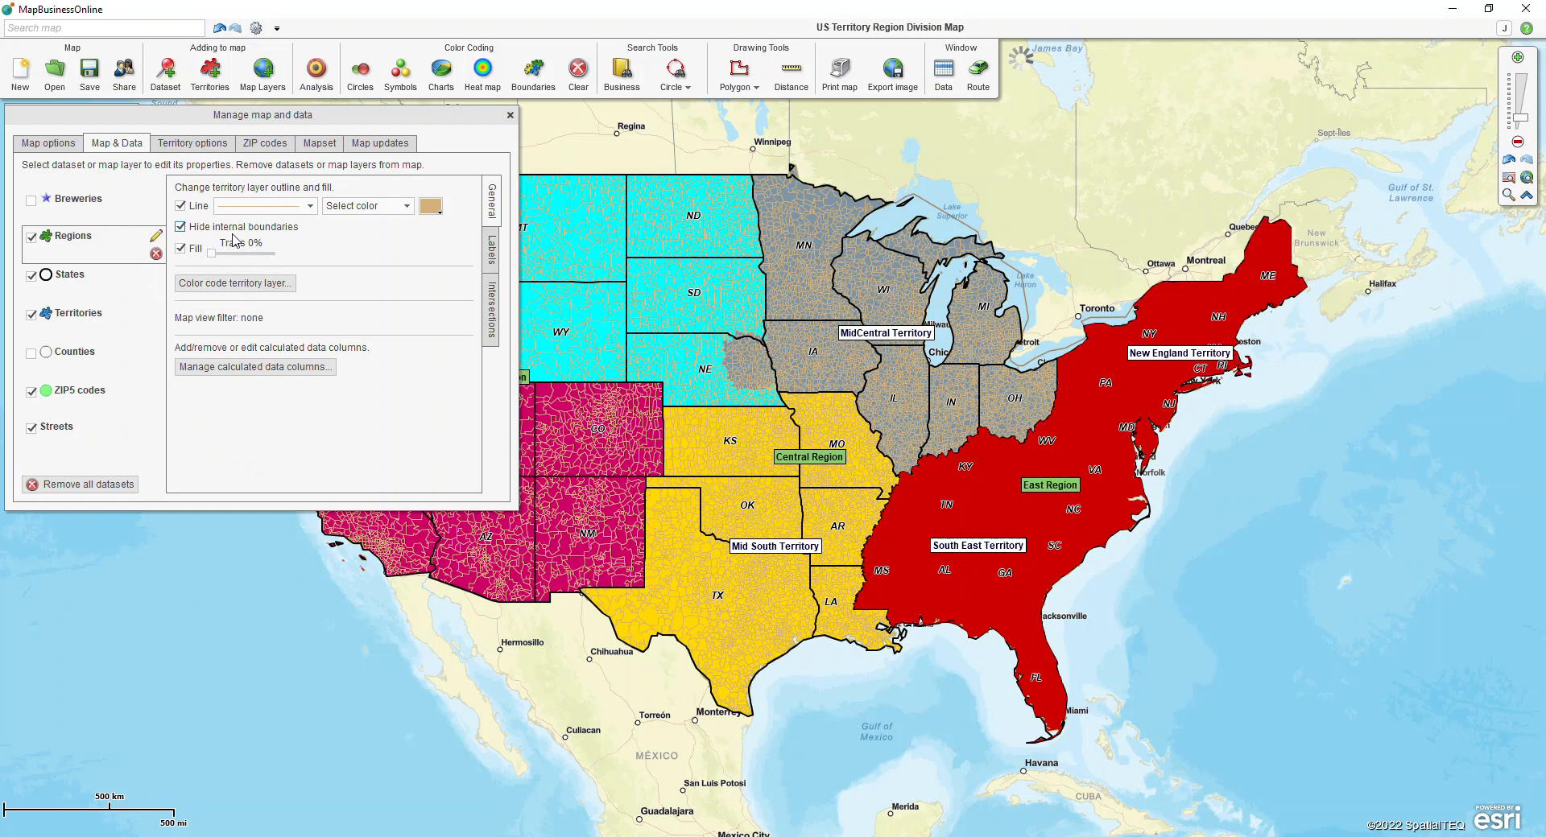
left_click(509, 115)
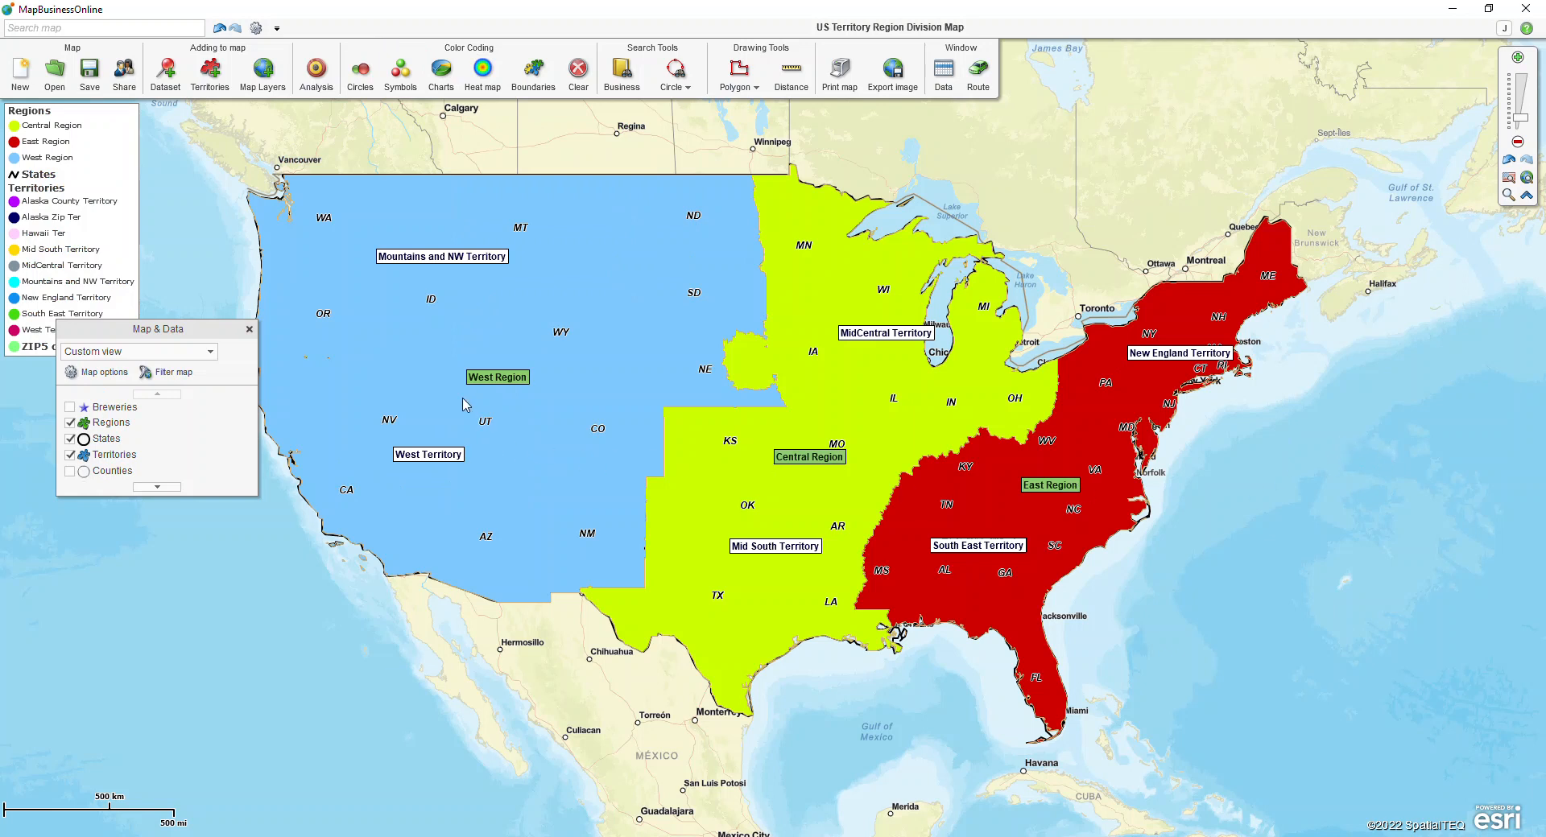
Create a region named Pacific Region from the Alaska Zip Ter and Alaska County Territory, and close its data window.
scroll(463, 405, "down", 2)
left_click_drag(282, 386, 834, 636)
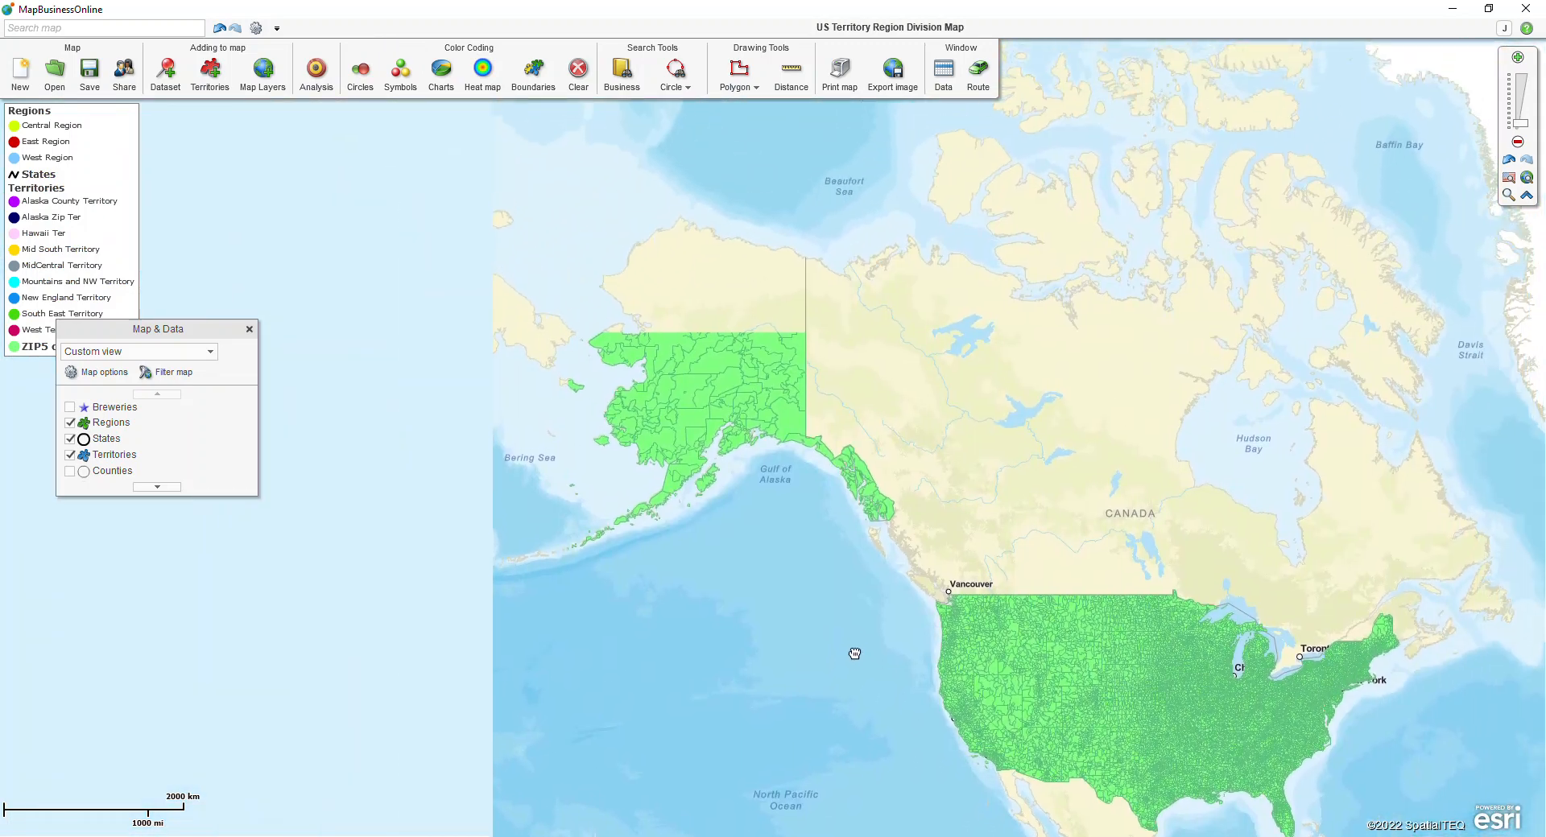
left_click(1508, 196)
left_click_drag(488, 191, 918, 565)
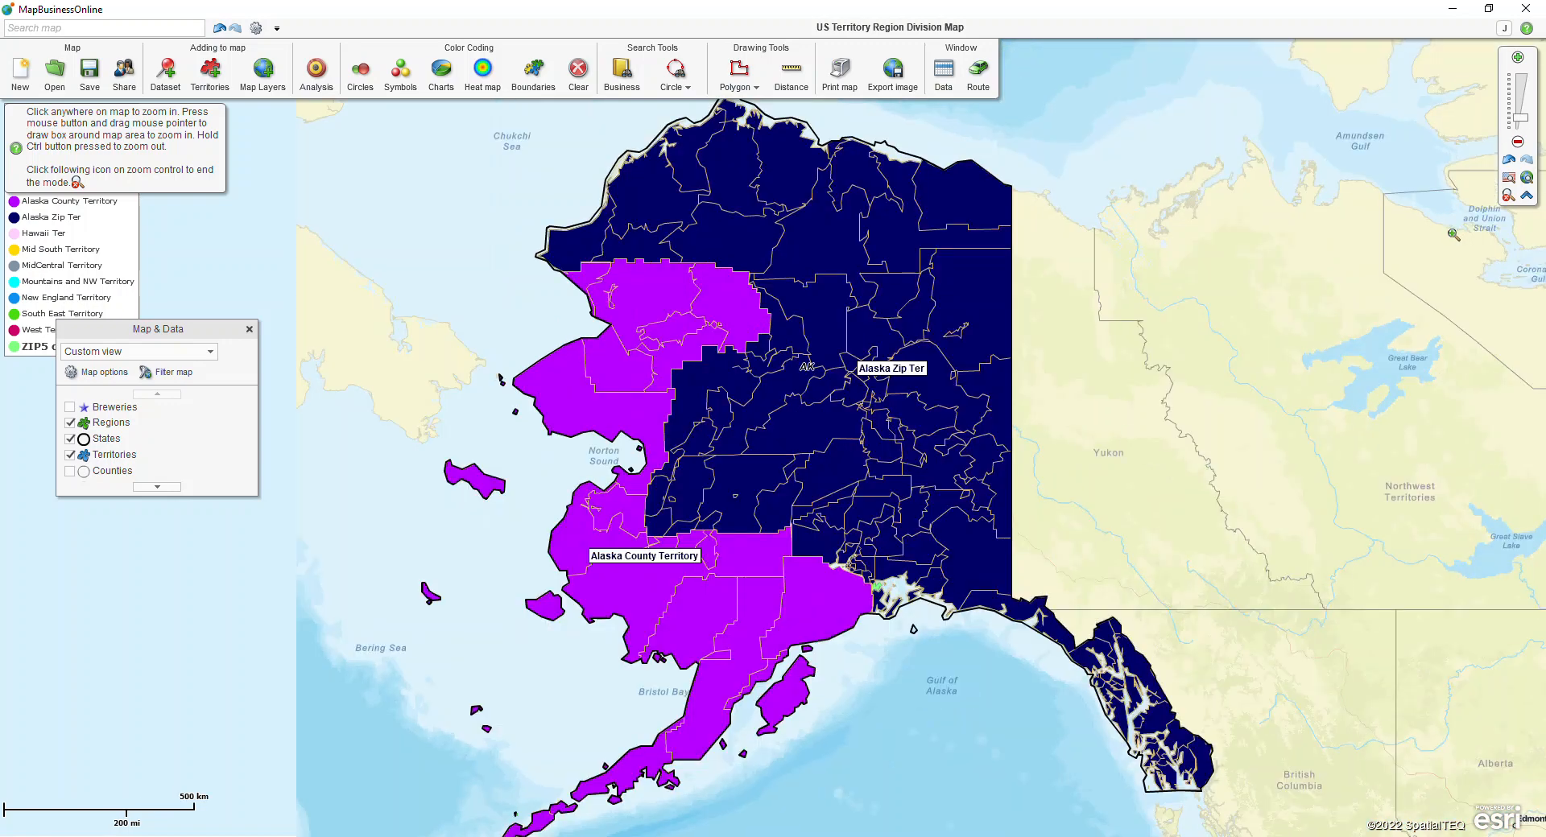
left_click(1508, 196)
left_click_drag(1061, 527, 1039, 471)
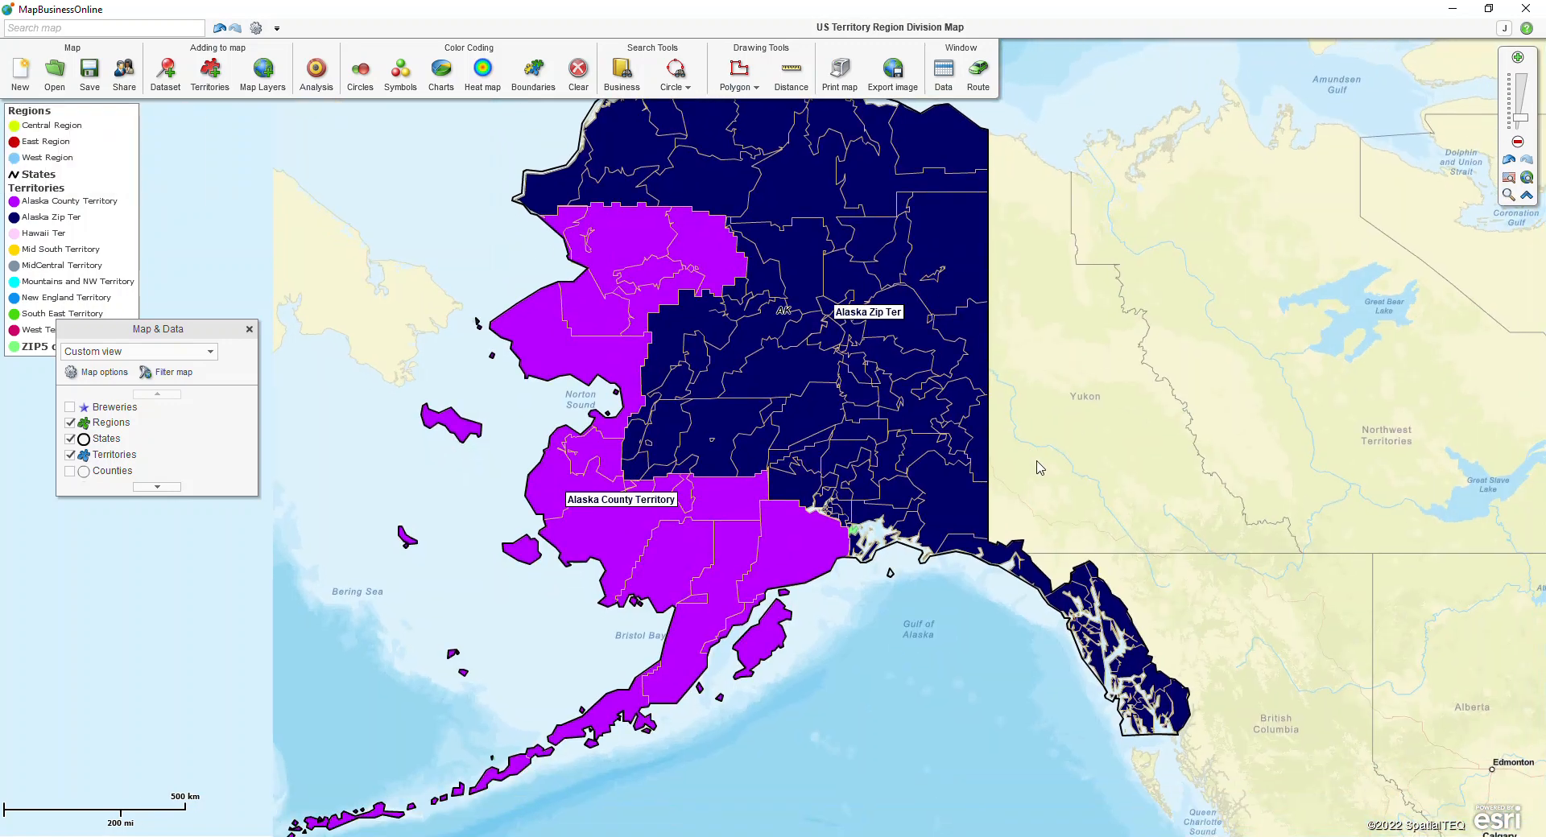
left_click(727, 527)
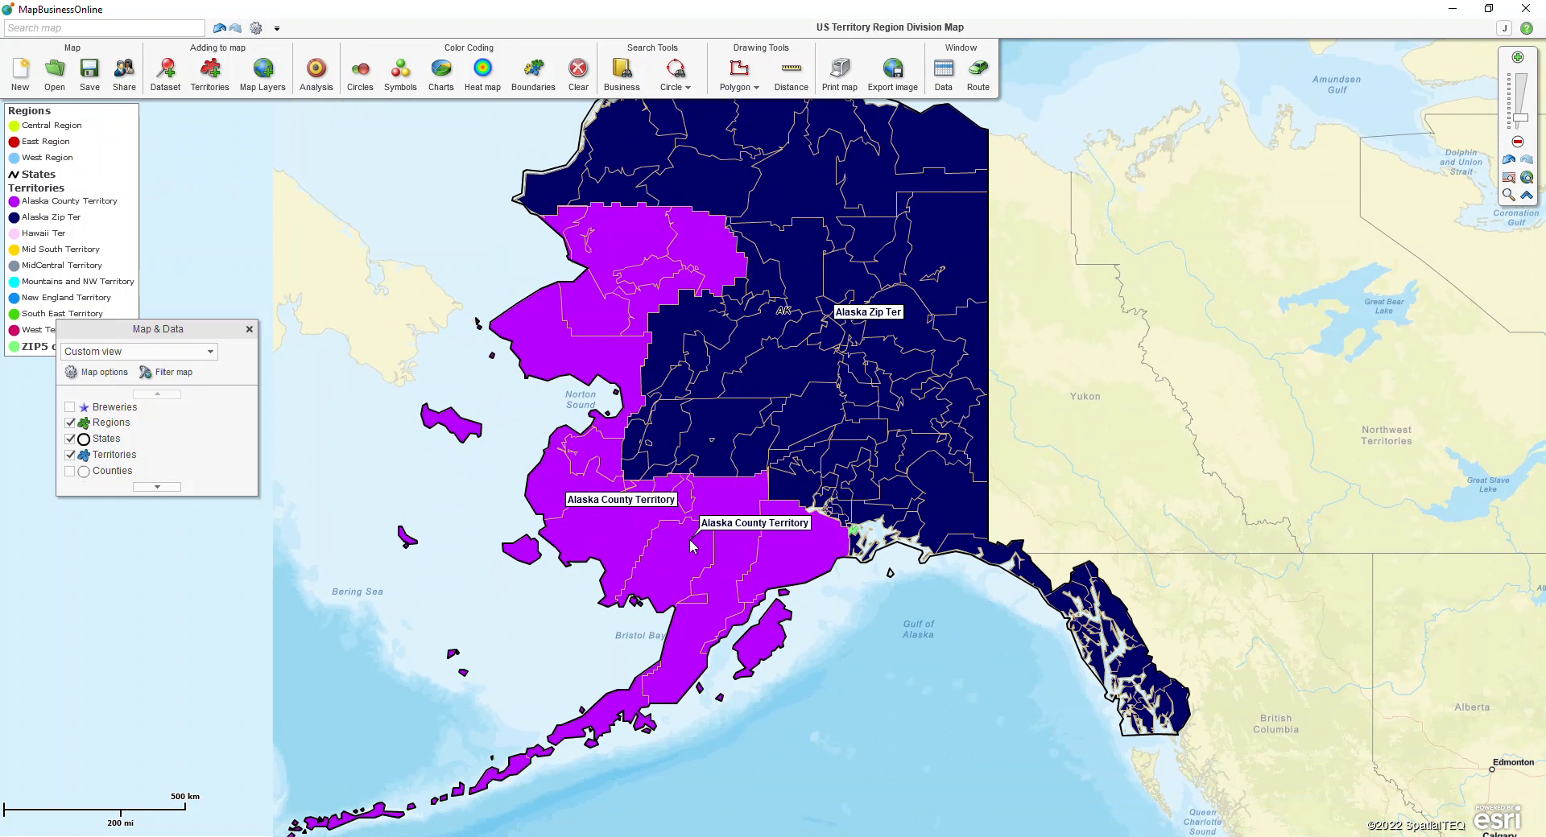
left_click(926, 413)
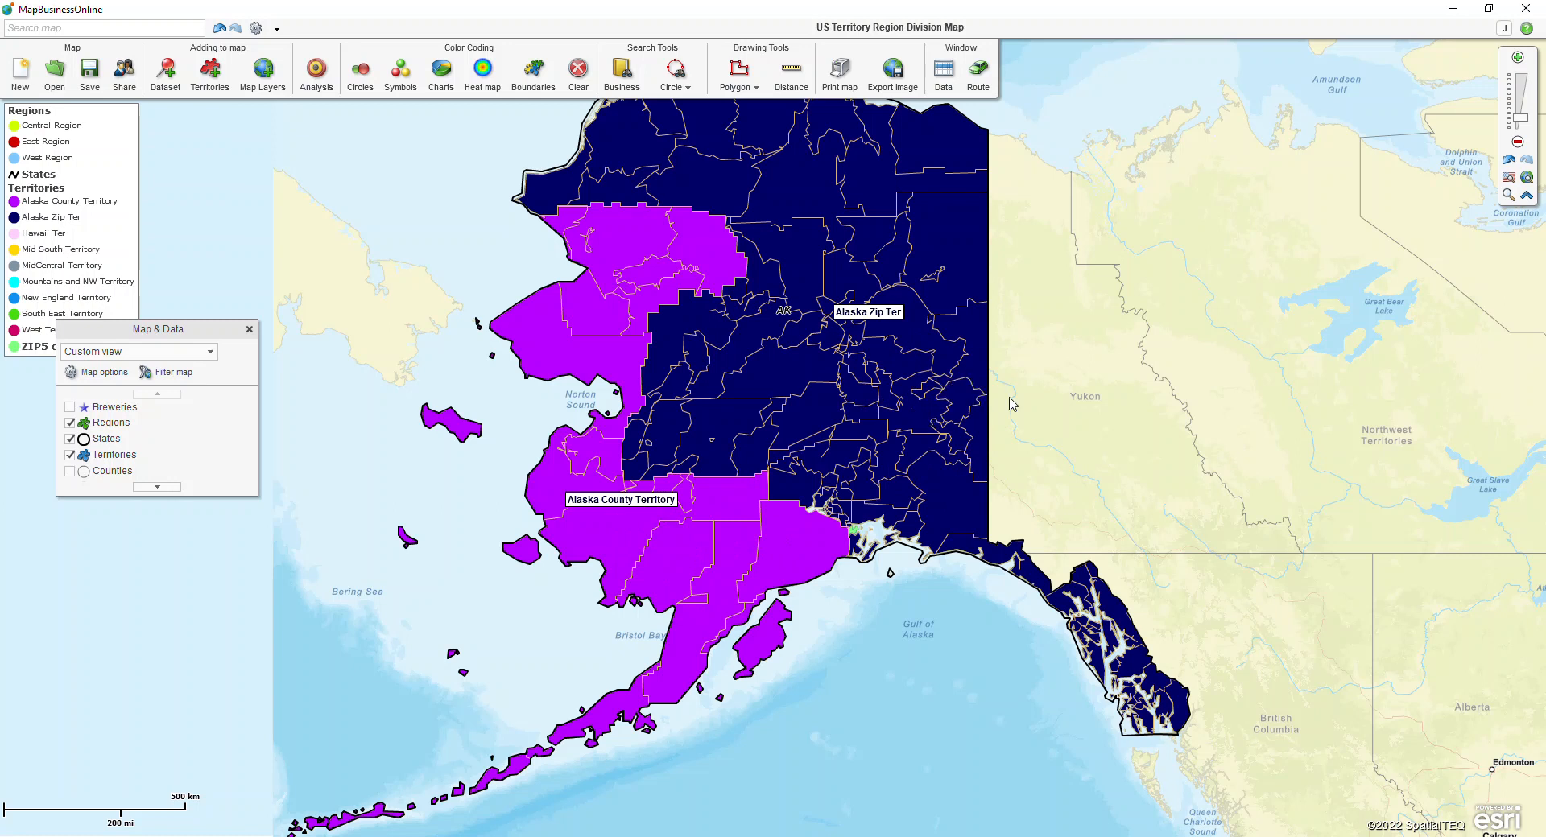
left_click(819, 411)
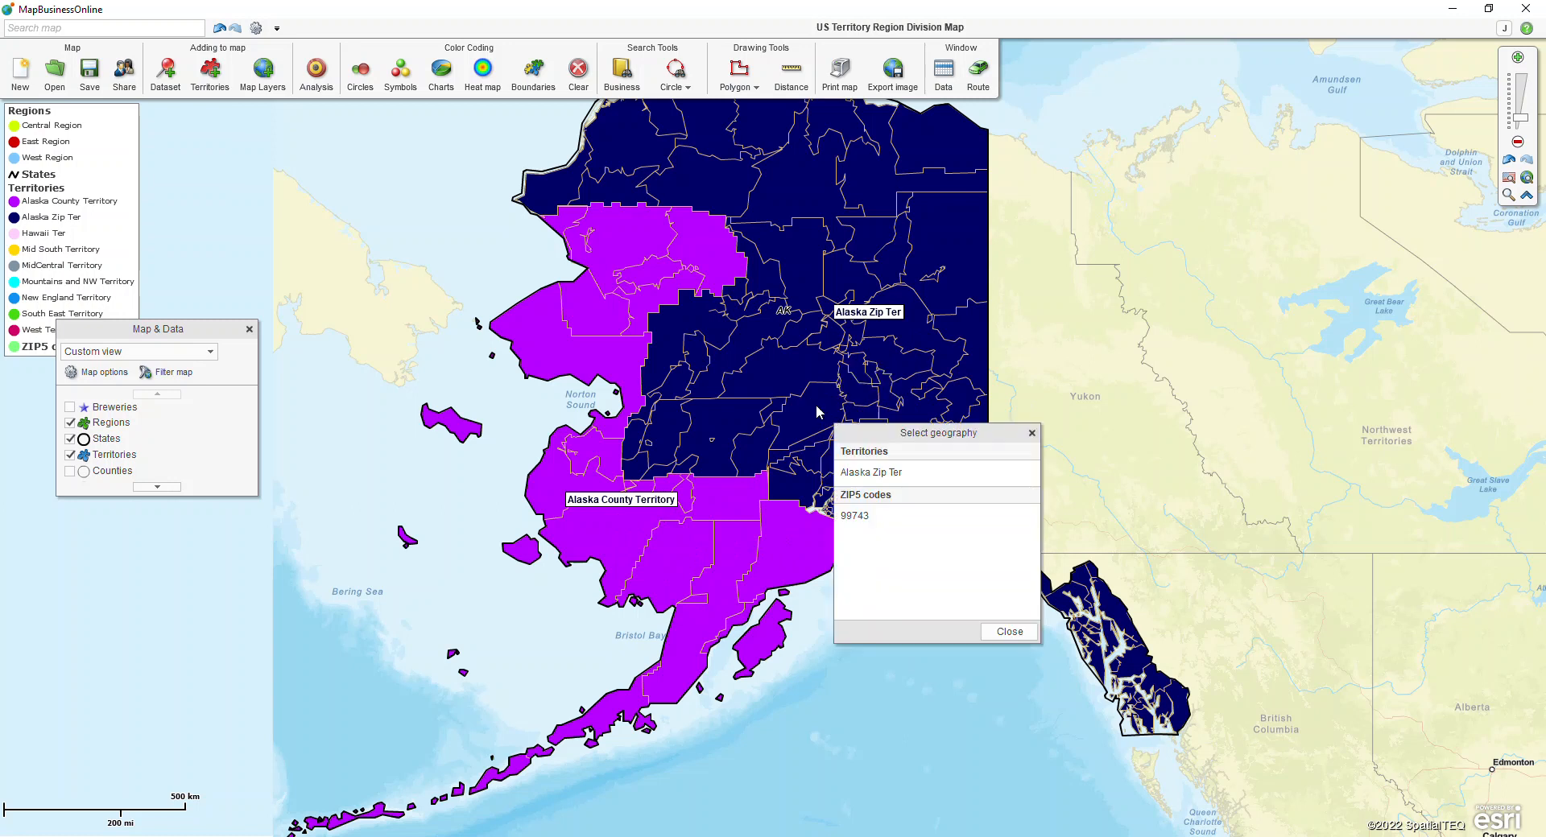
left_click(889, 481)
left_click(685, 549, "ctrl")
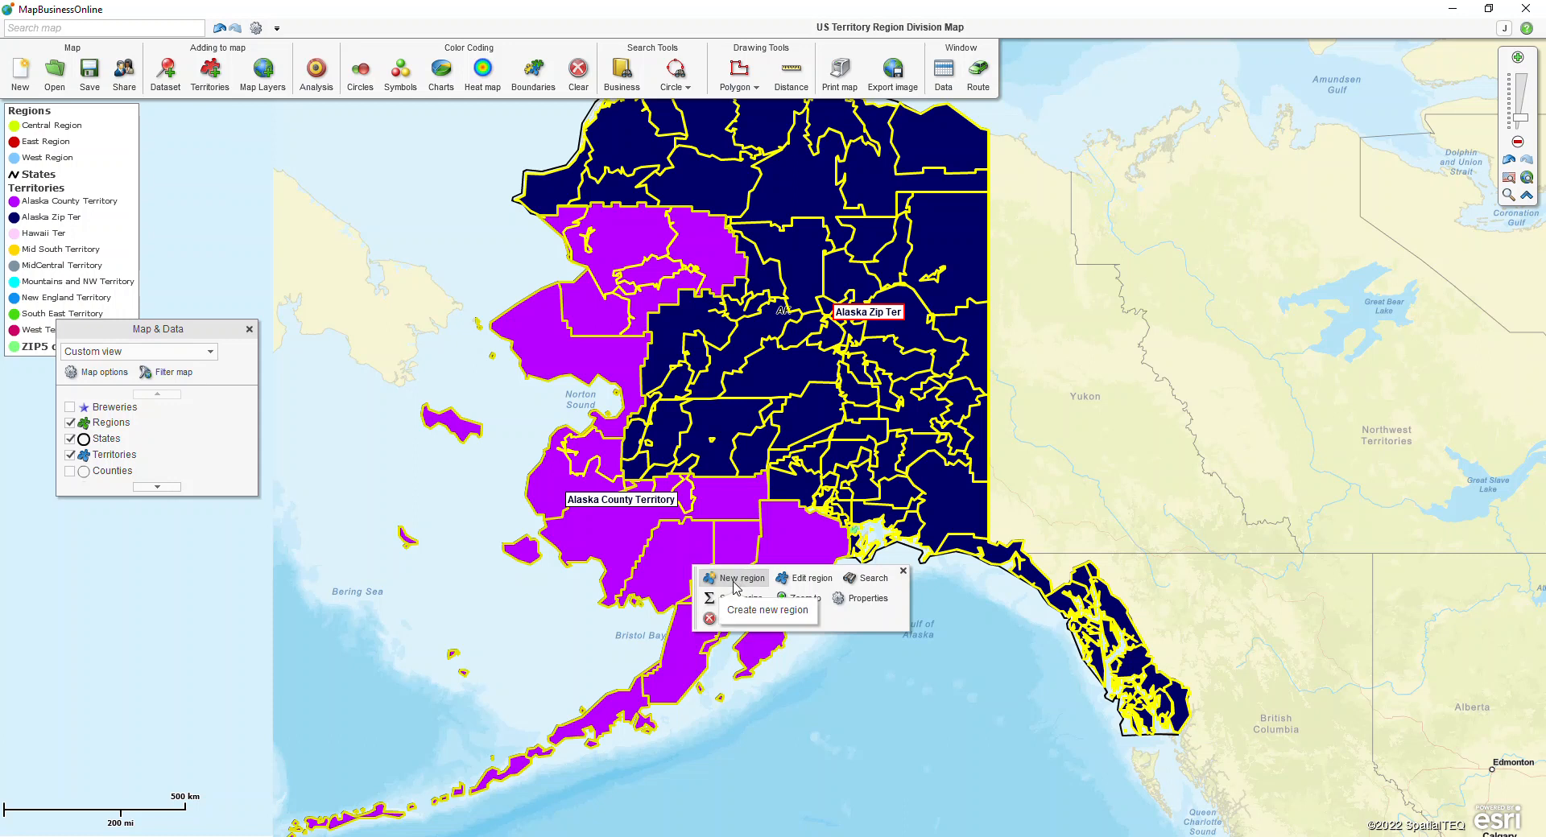
left_click(734, 578)
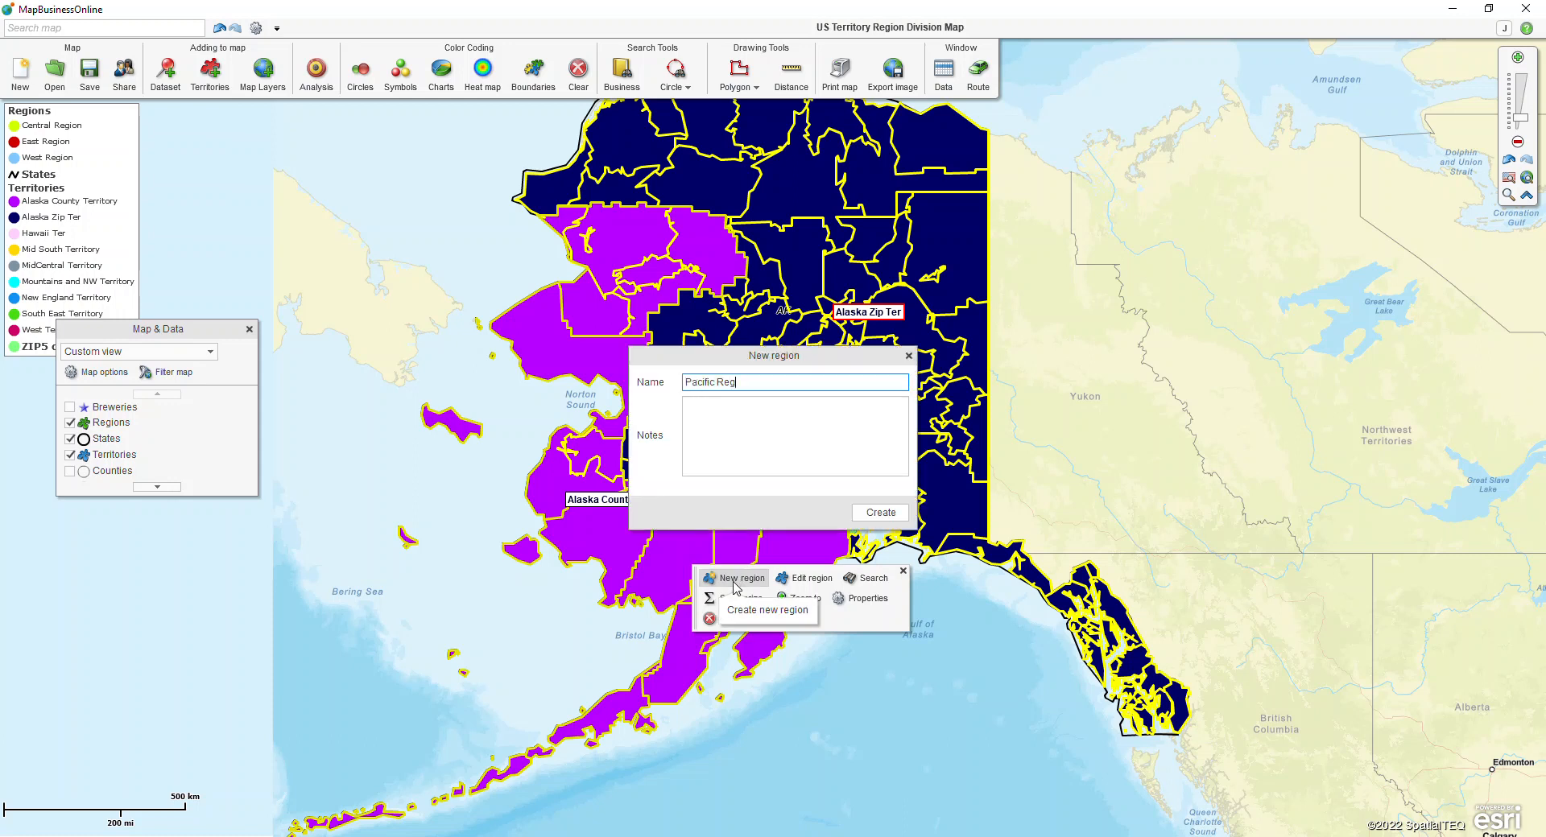
left_click(881, 513)
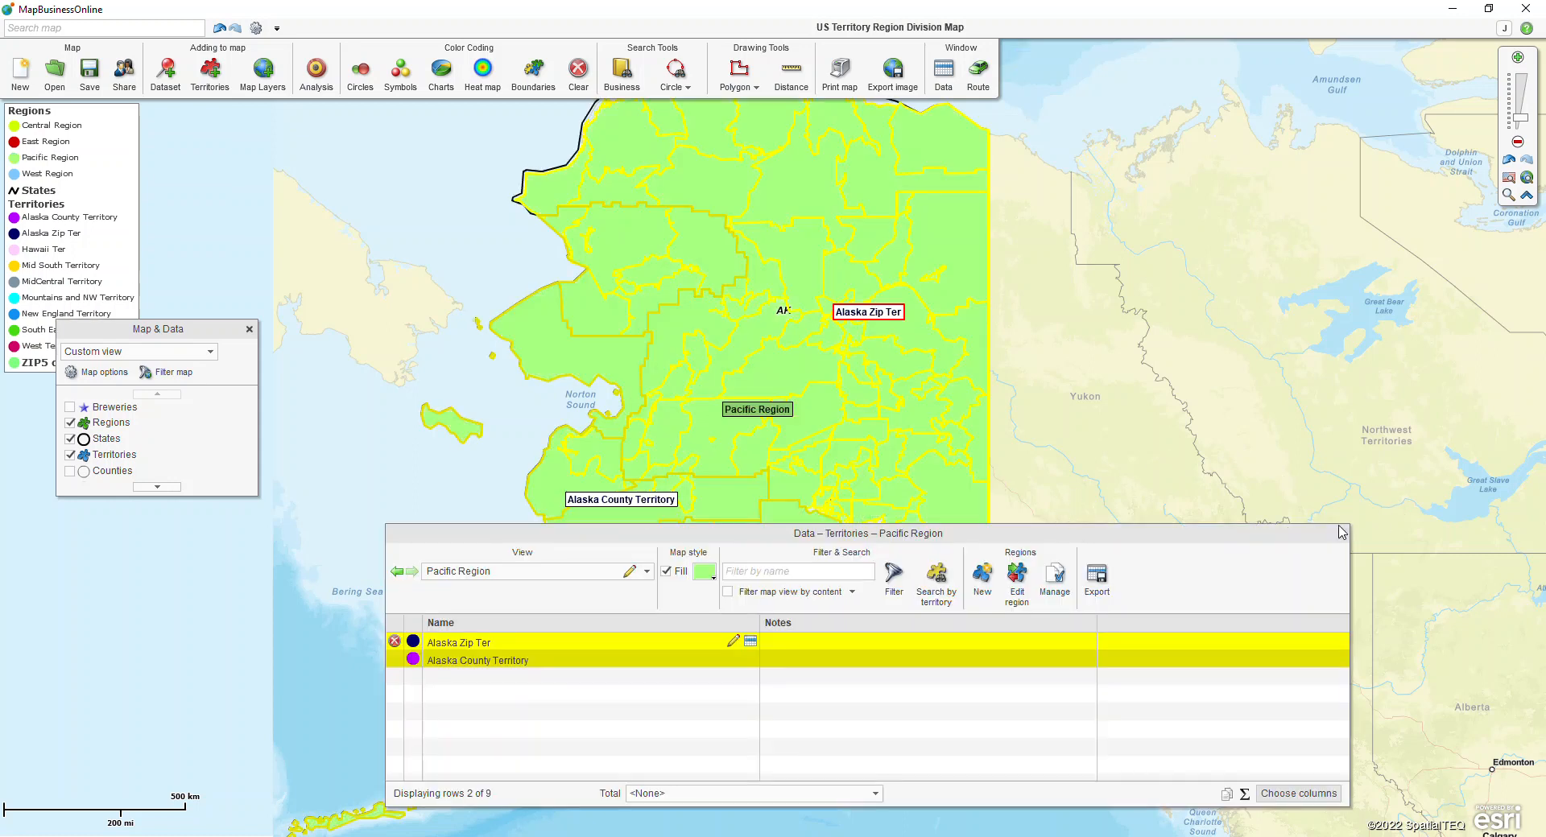
left_click(1340, 532)
Add the Hawaii Ter territory to the existing Pacific Region and close the region's data window.
scroll(897, 713, "down", 2)
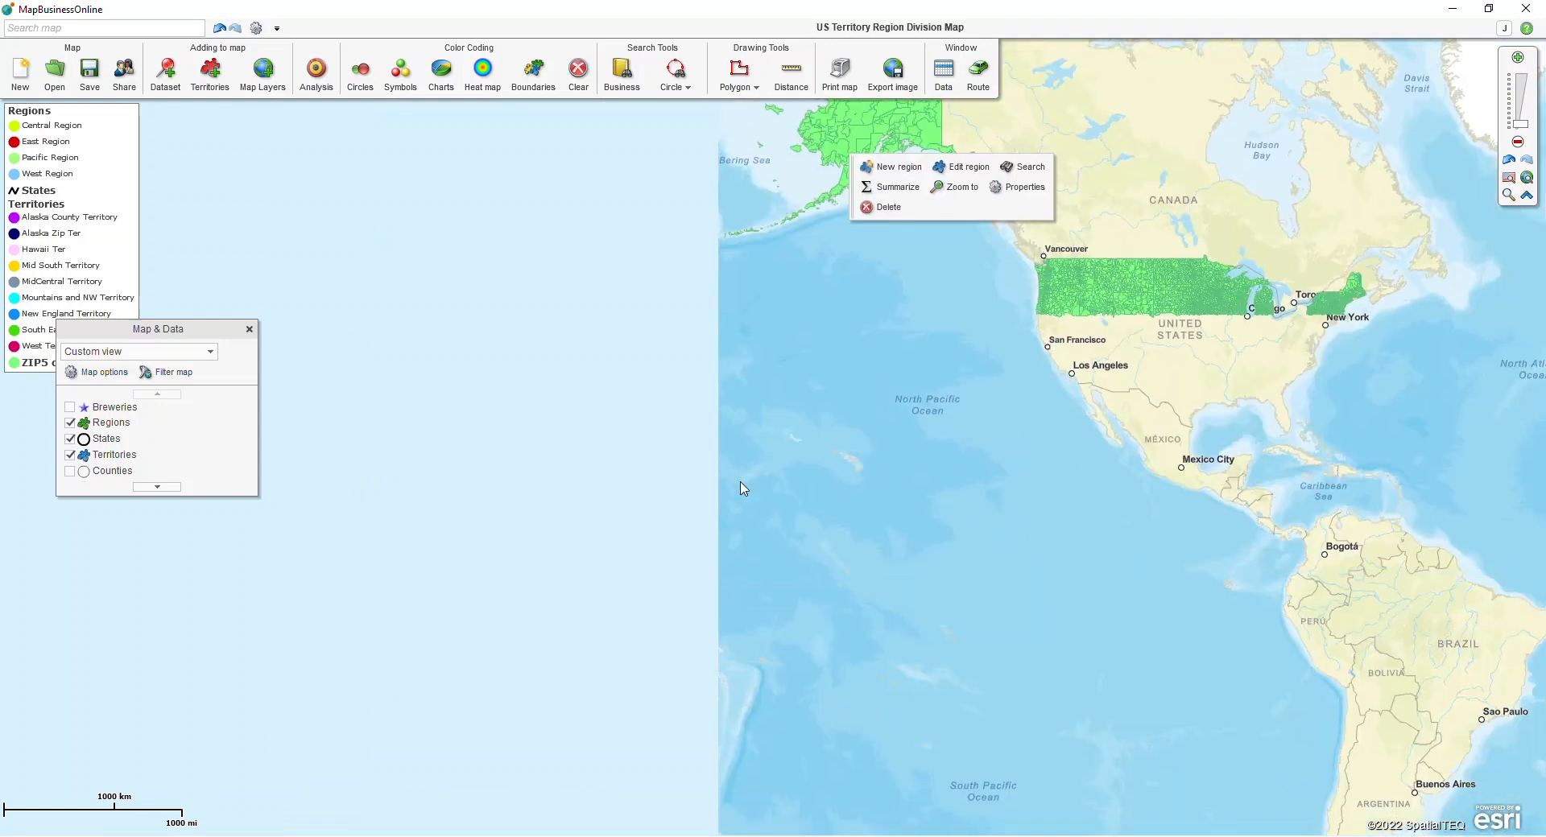
scroll(793, 562, "down", 2)
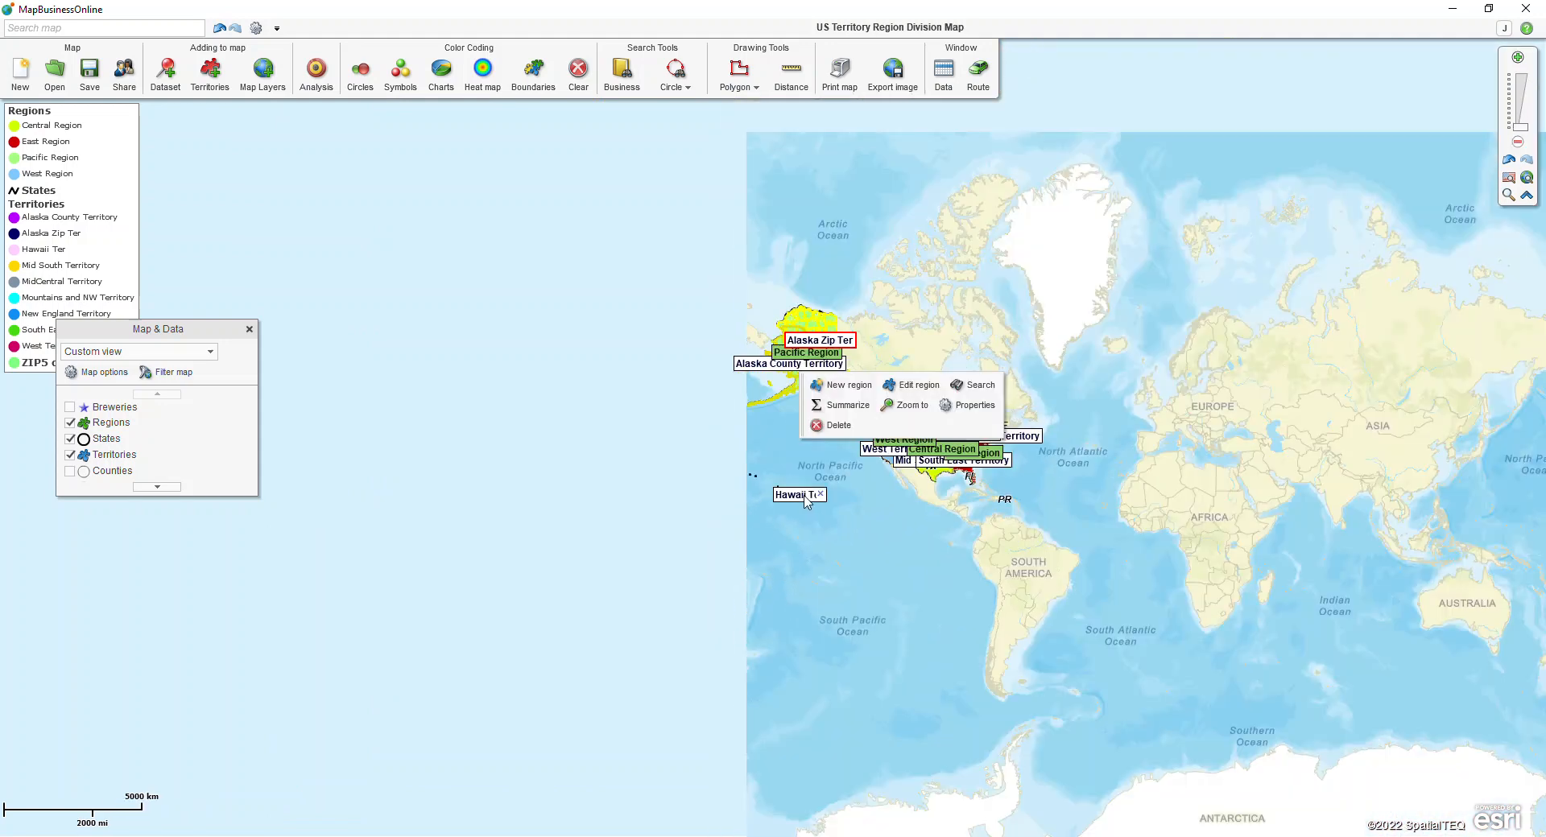
scroll(807, 504, "up", 2)
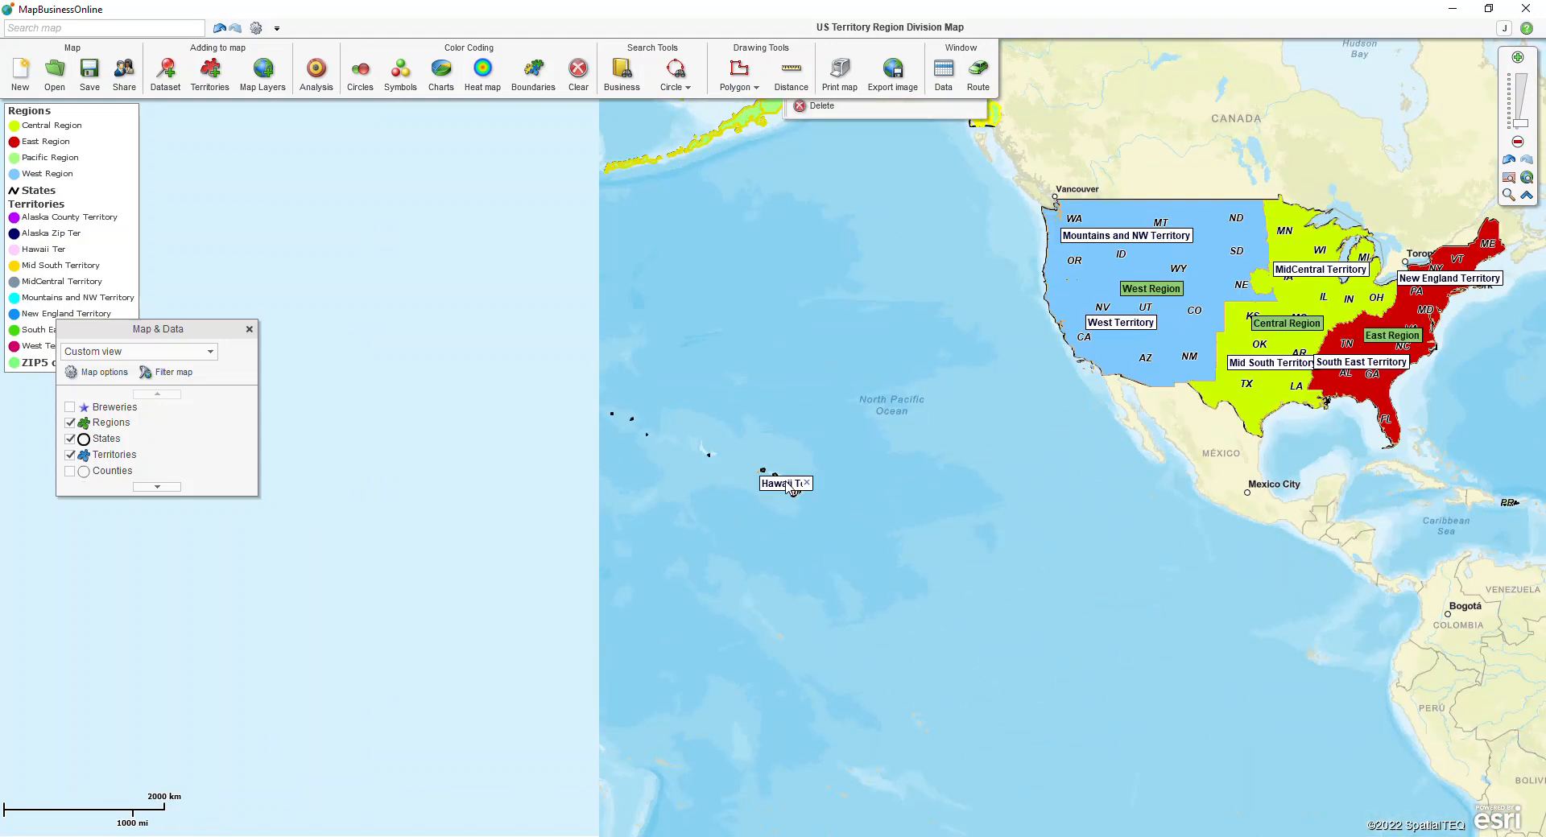
left_click(788, 486)
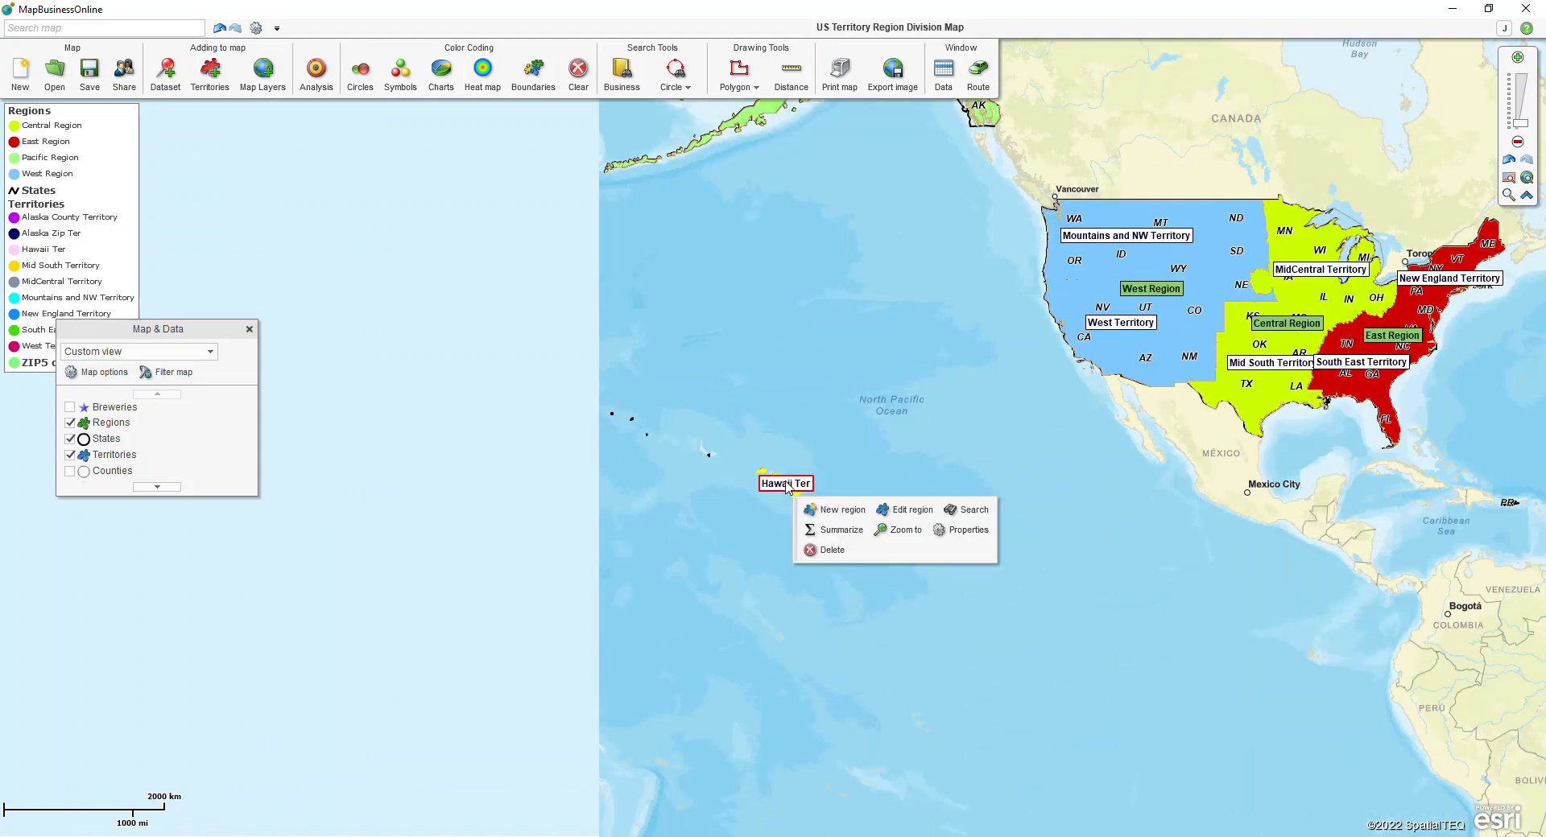
left_click(924, 516)
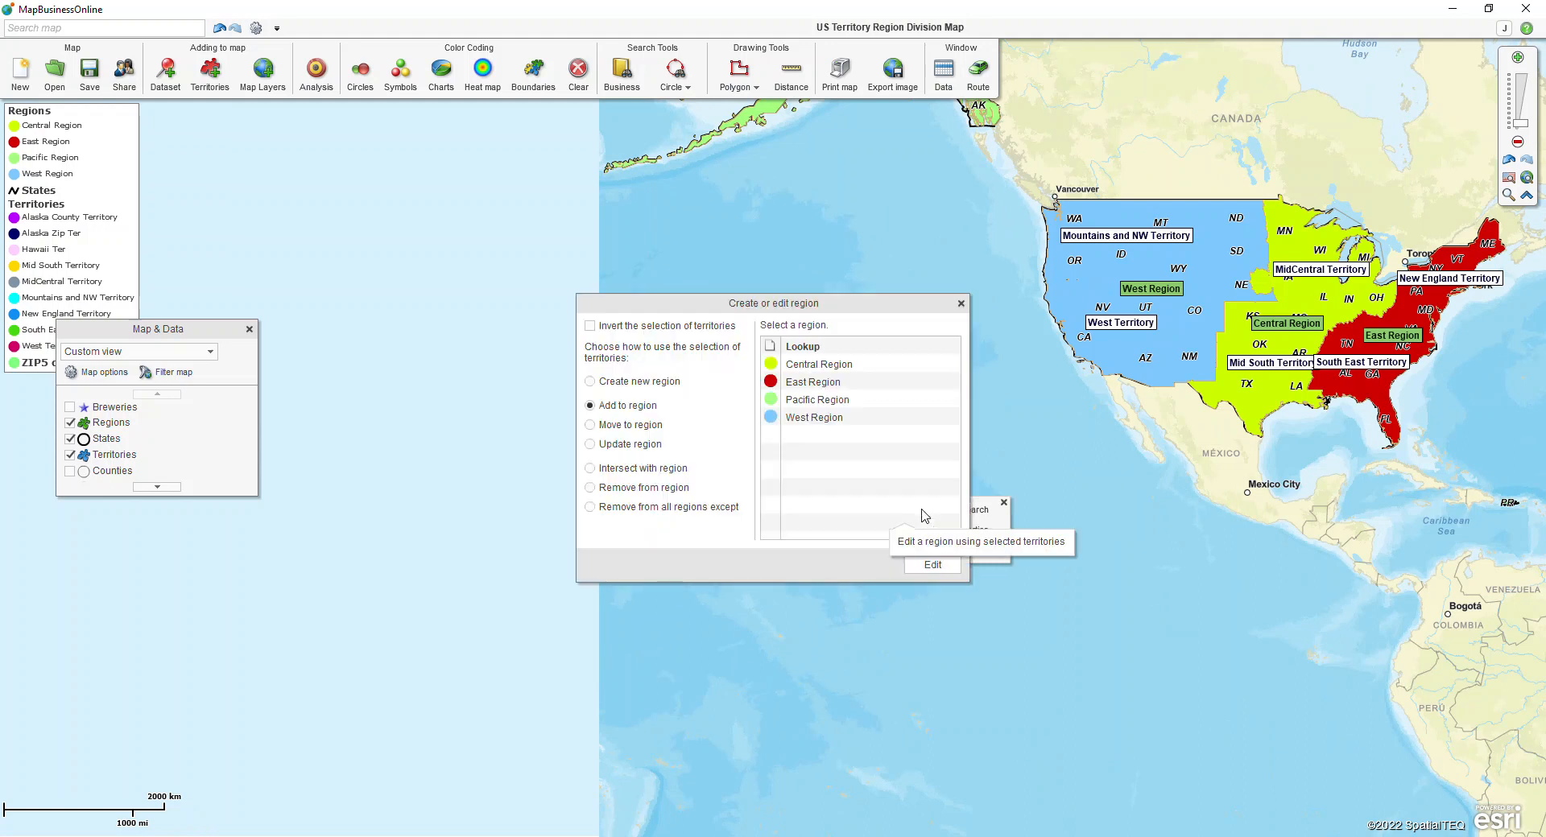
left_click(618, 407)
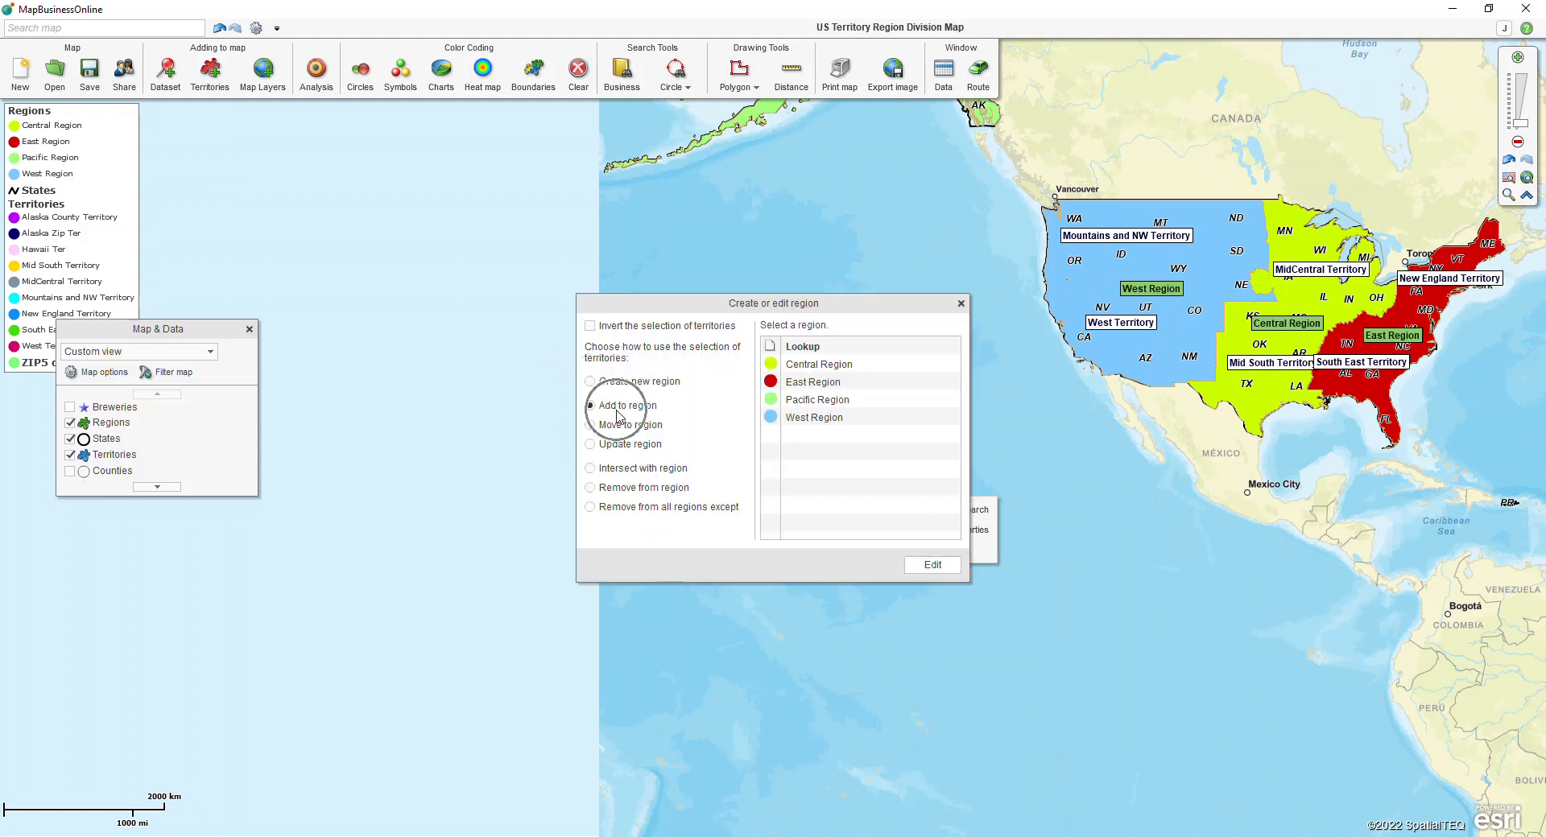
left_click(814, 402)
left_click(910, 565)
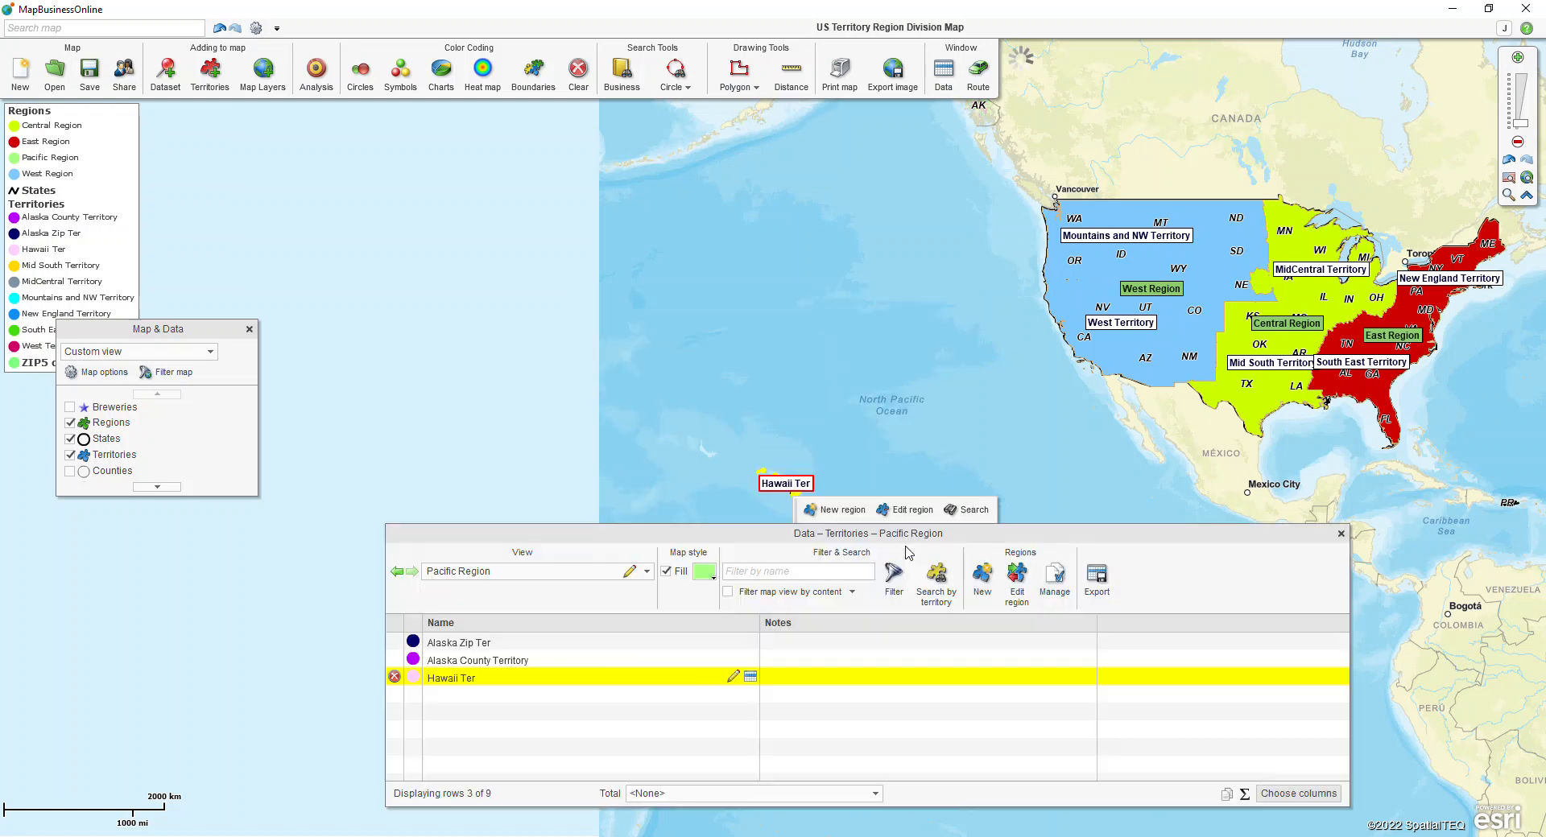
left_click(1340, 534)
Return to the contiguous United States and hide the Territories layer so only the regions show.
left_click_drag(1111, 487, 524, 597)
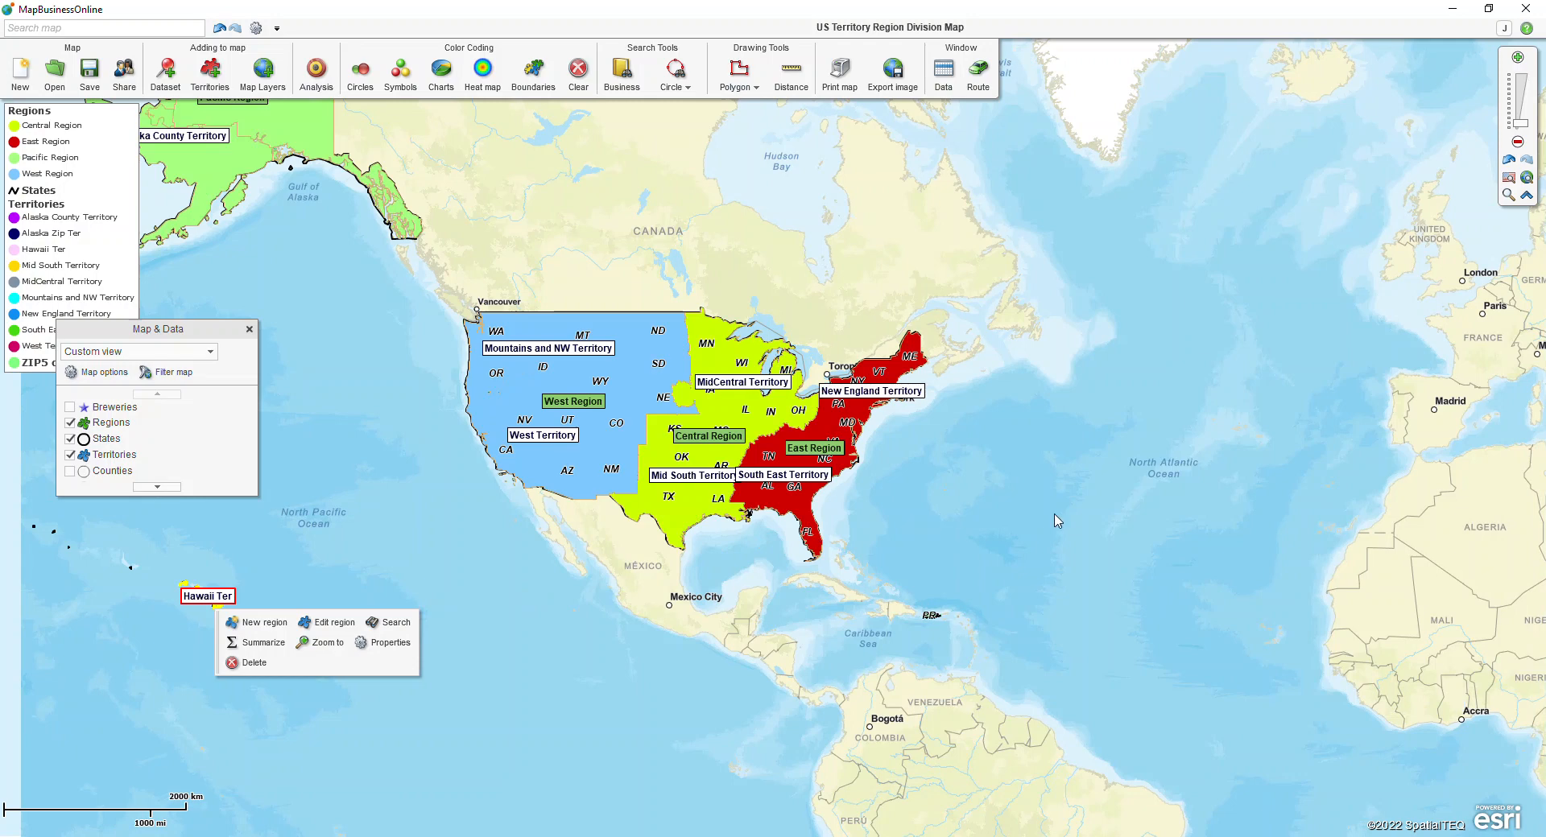
left_click_drag(1038, 513, 1089, 530)
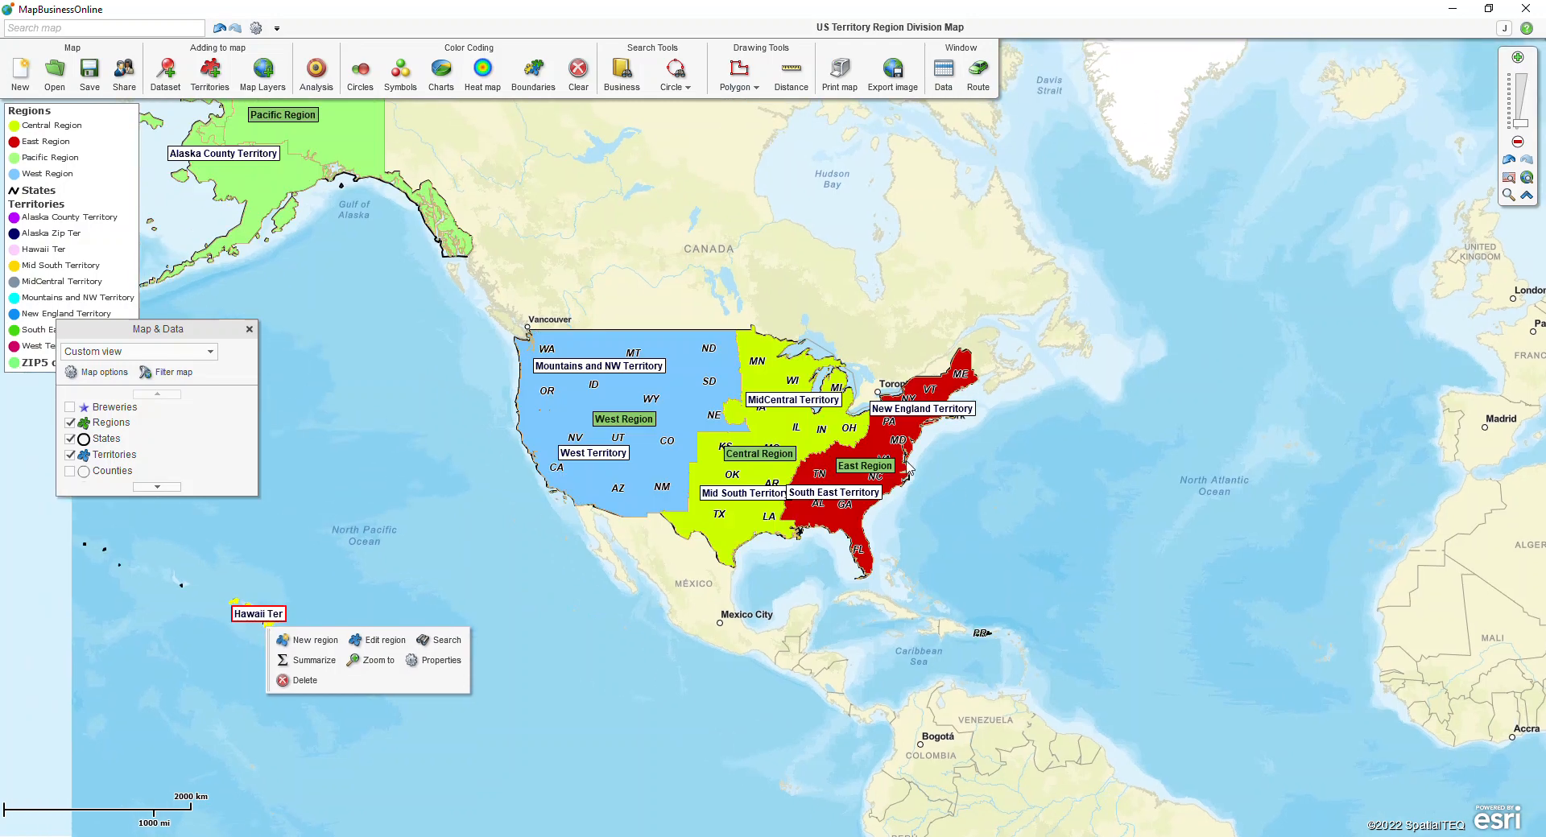
scroll(780, 456, "up", 5)
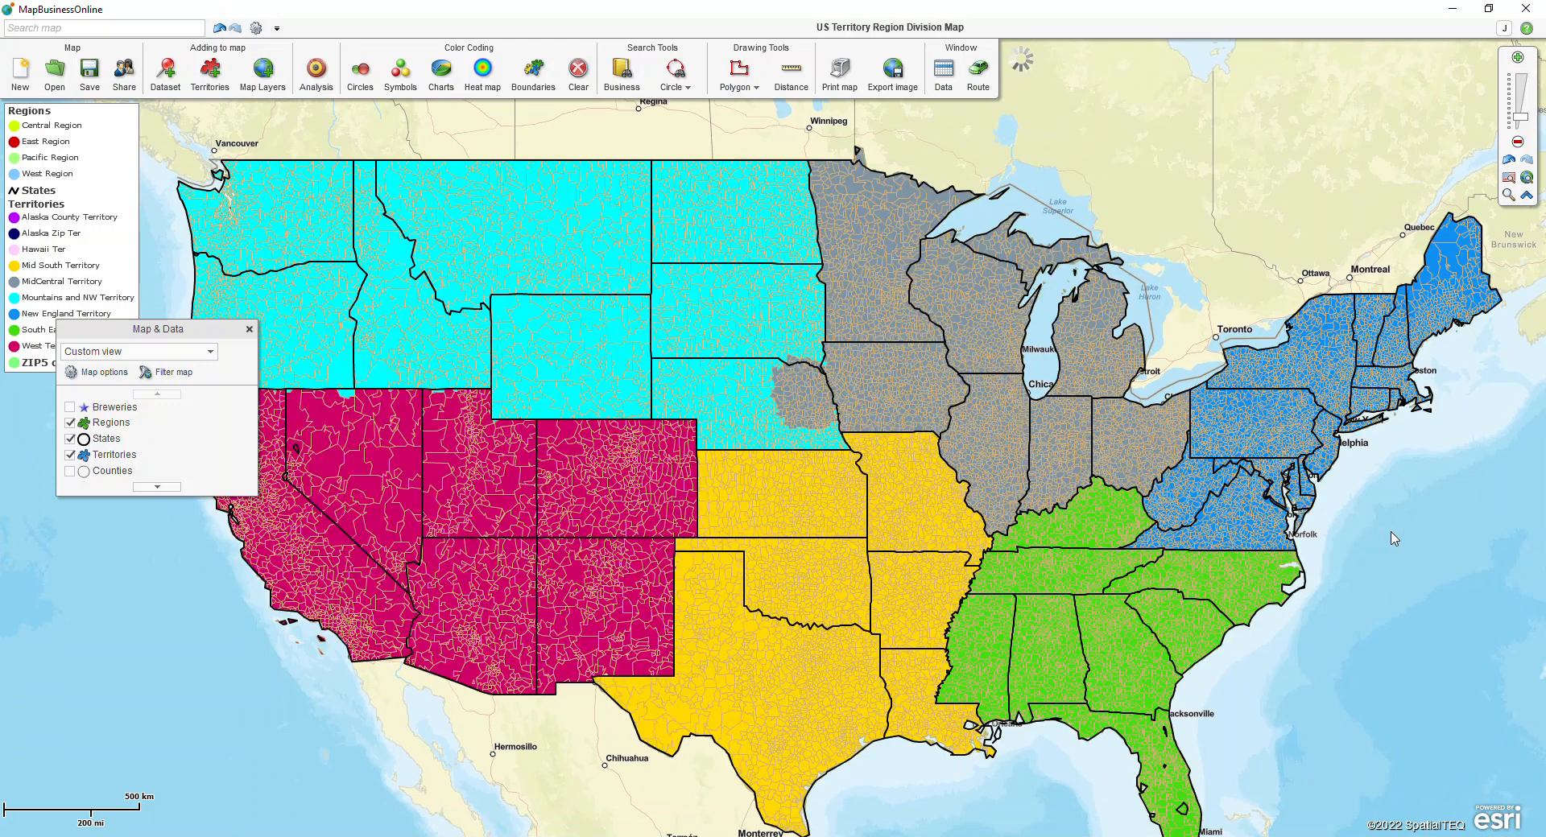
scroll(1395, 538, "down", 1)
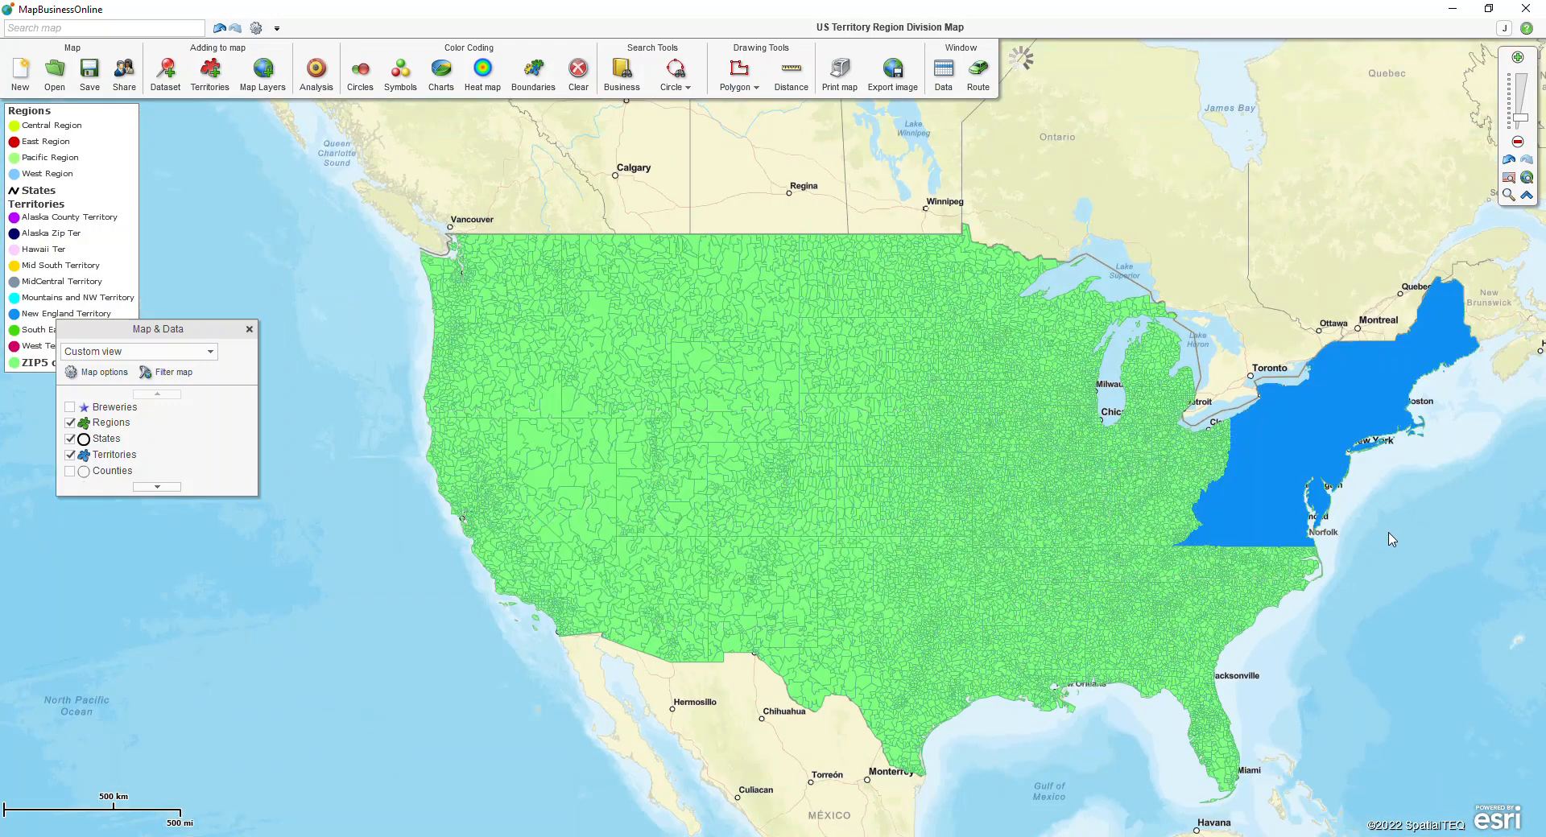
left_click_drag(1394, 539, 1272, 495)
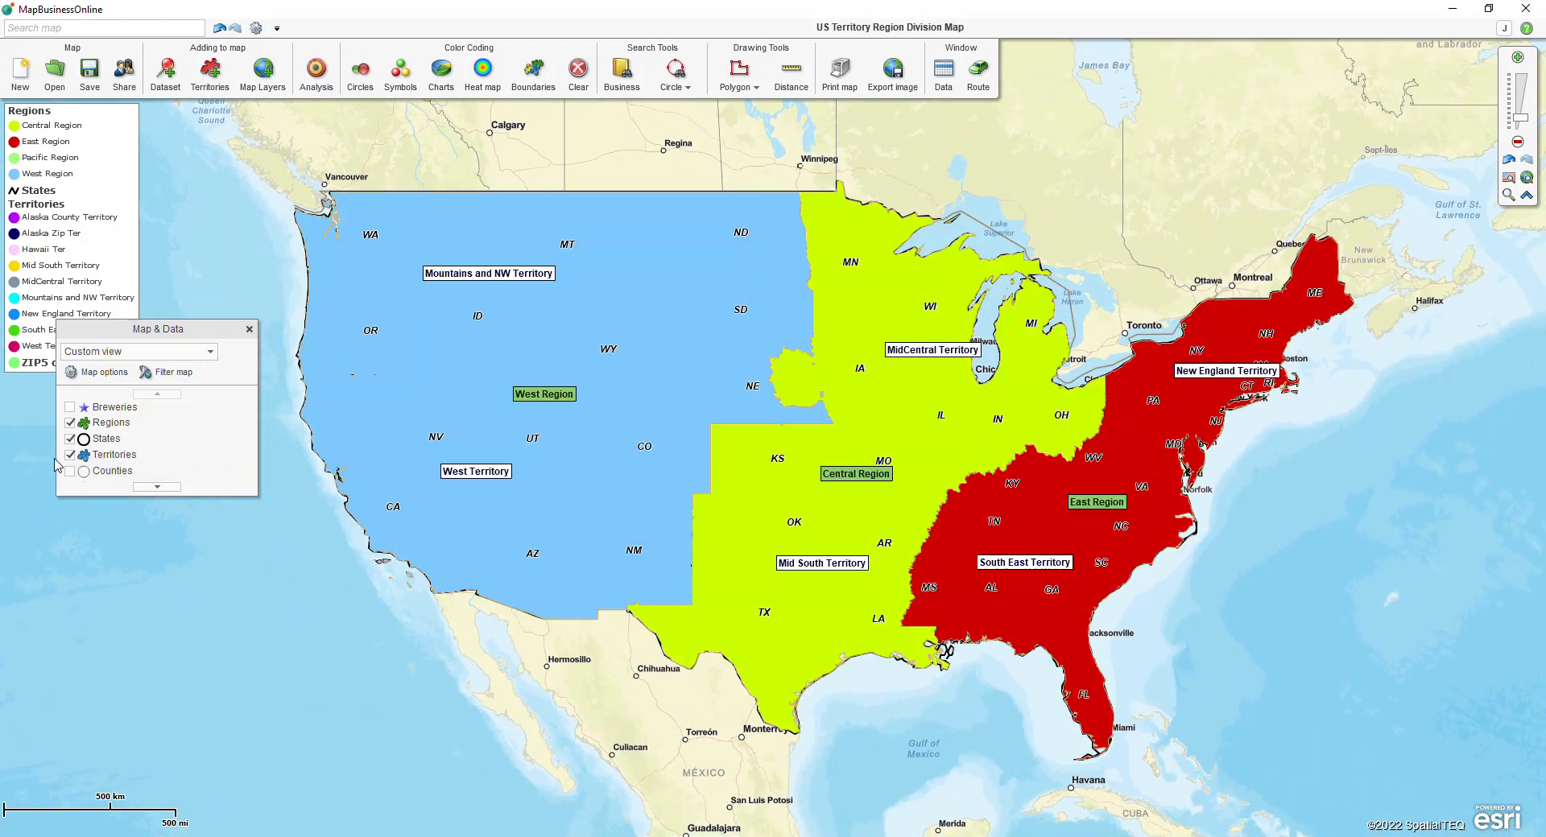
left_click(70, 455)
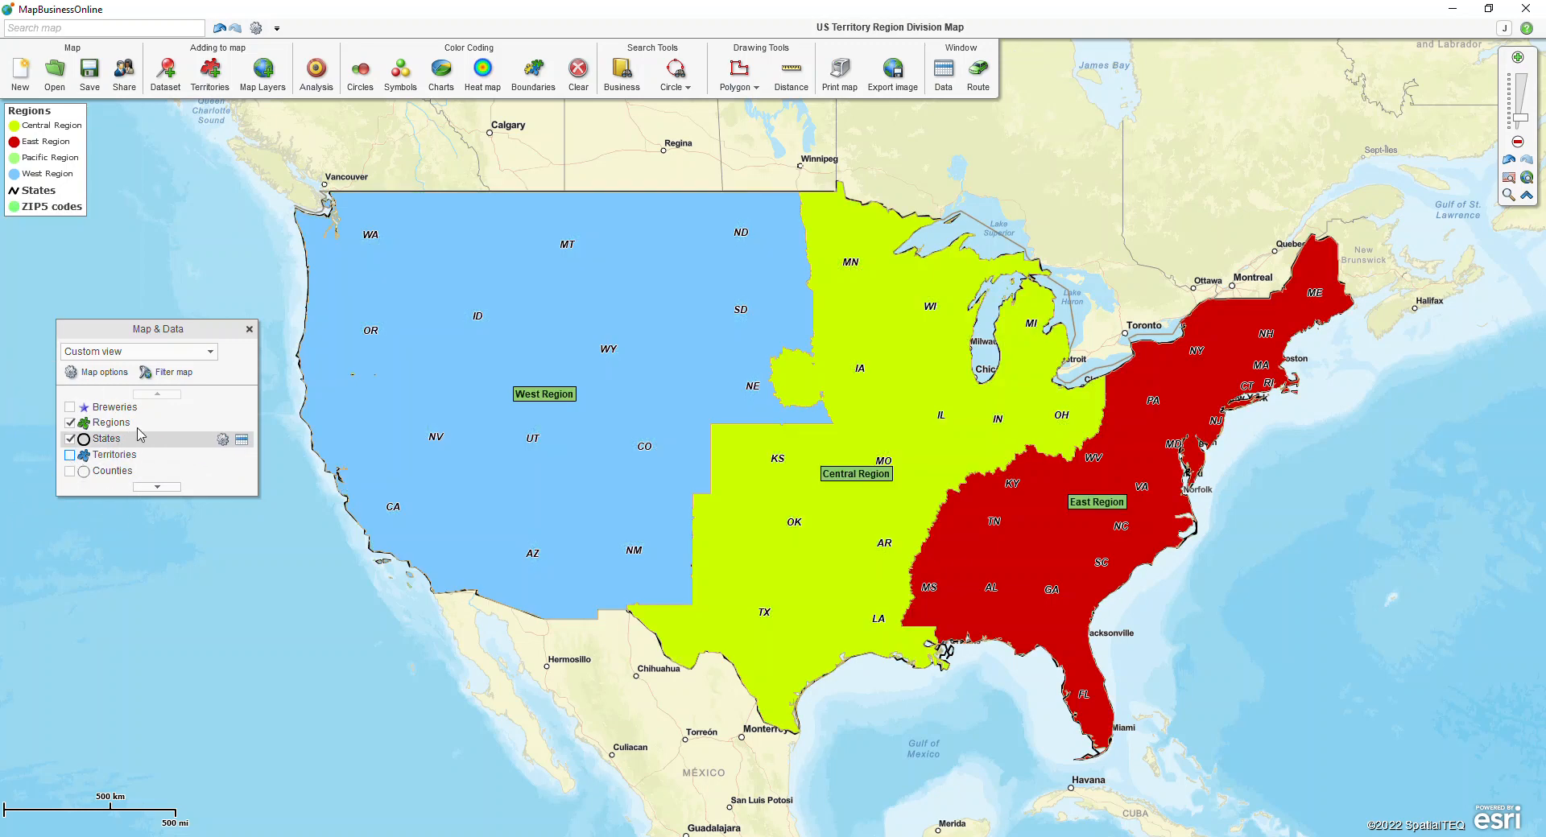
Add a first data line to the Regions layer labels showing the Breweries Count with the prefix "# of businesses".
left_click(203, 423)
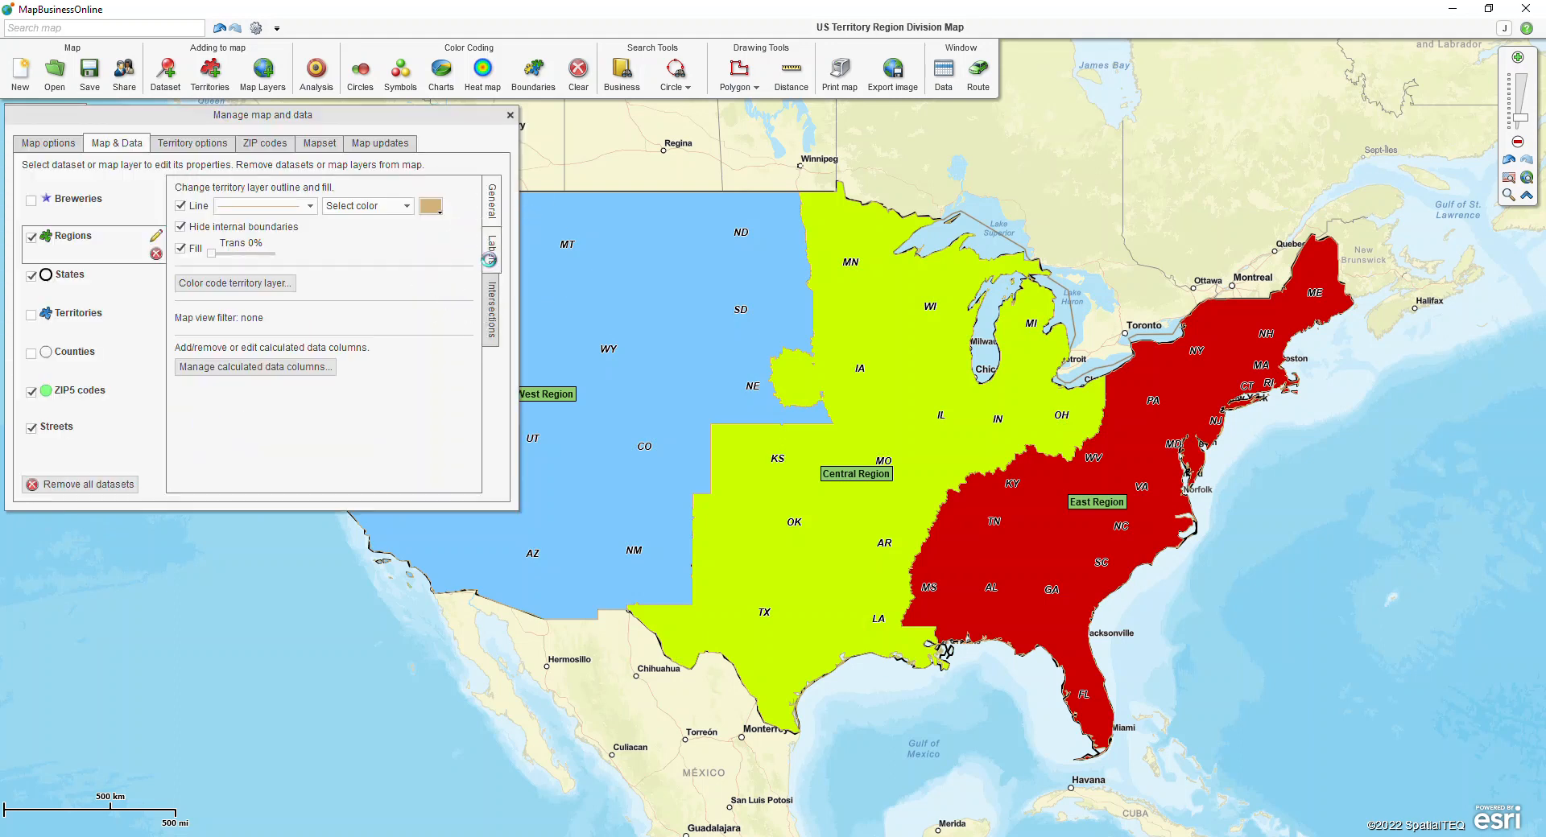
left_click(493, 268)
left_click(235, 211)
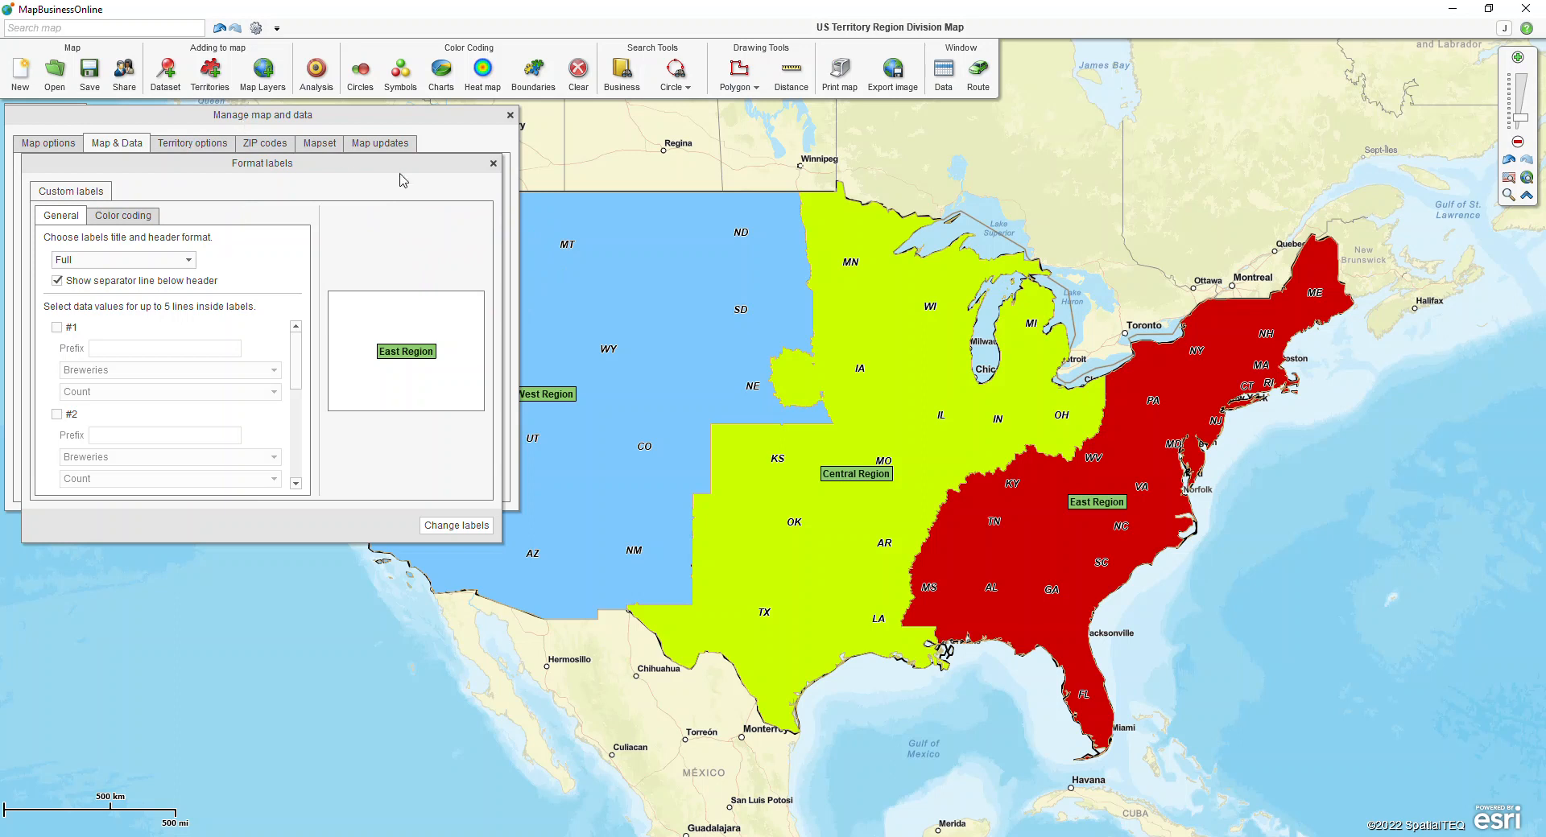
left_click(57, 328)
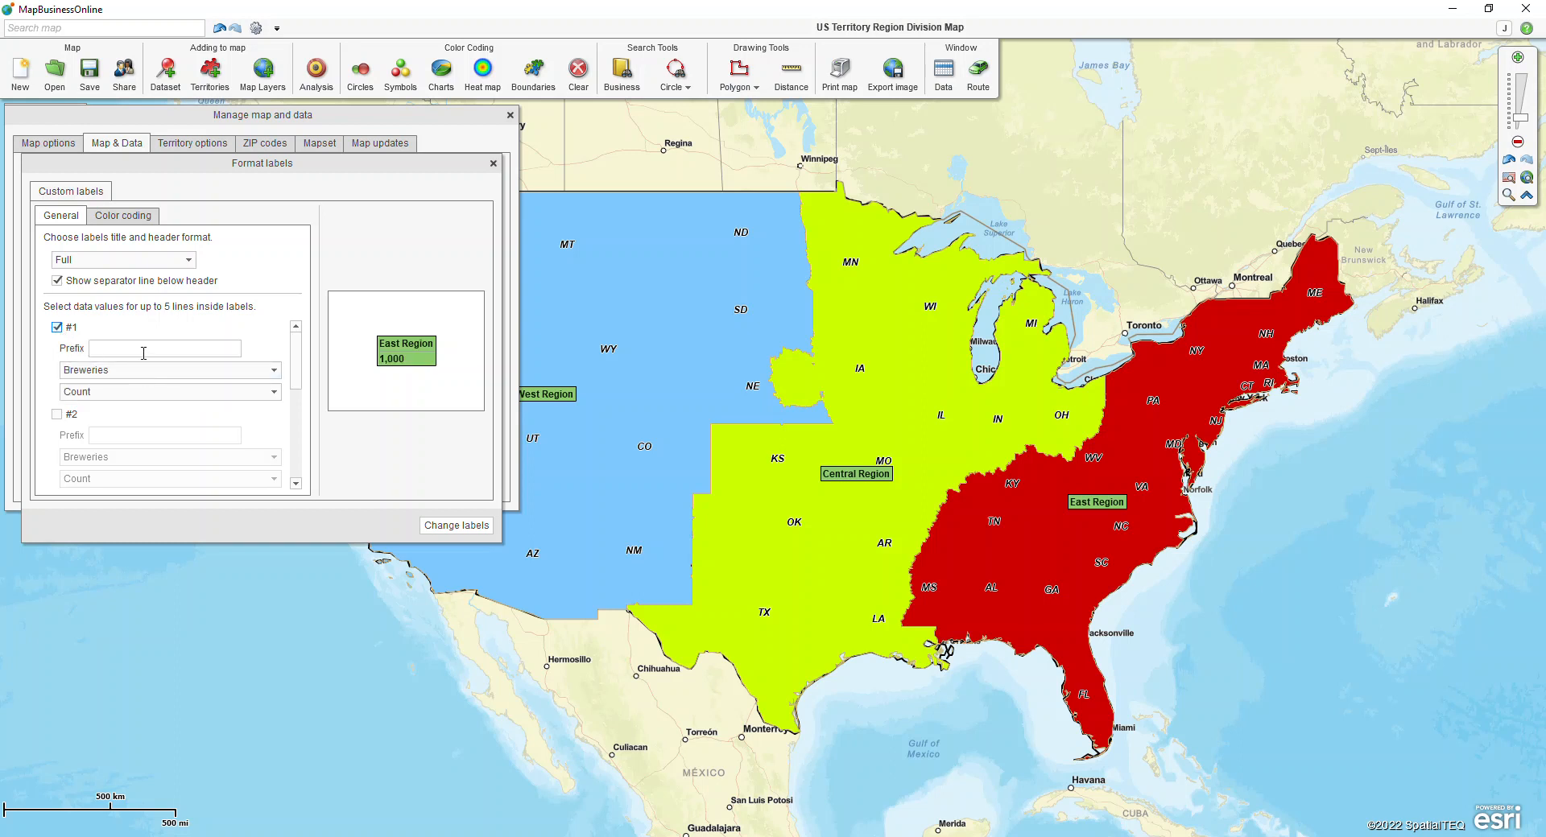
left_click(149, 393)
left_click(149, 405)
left_click(154, 347)
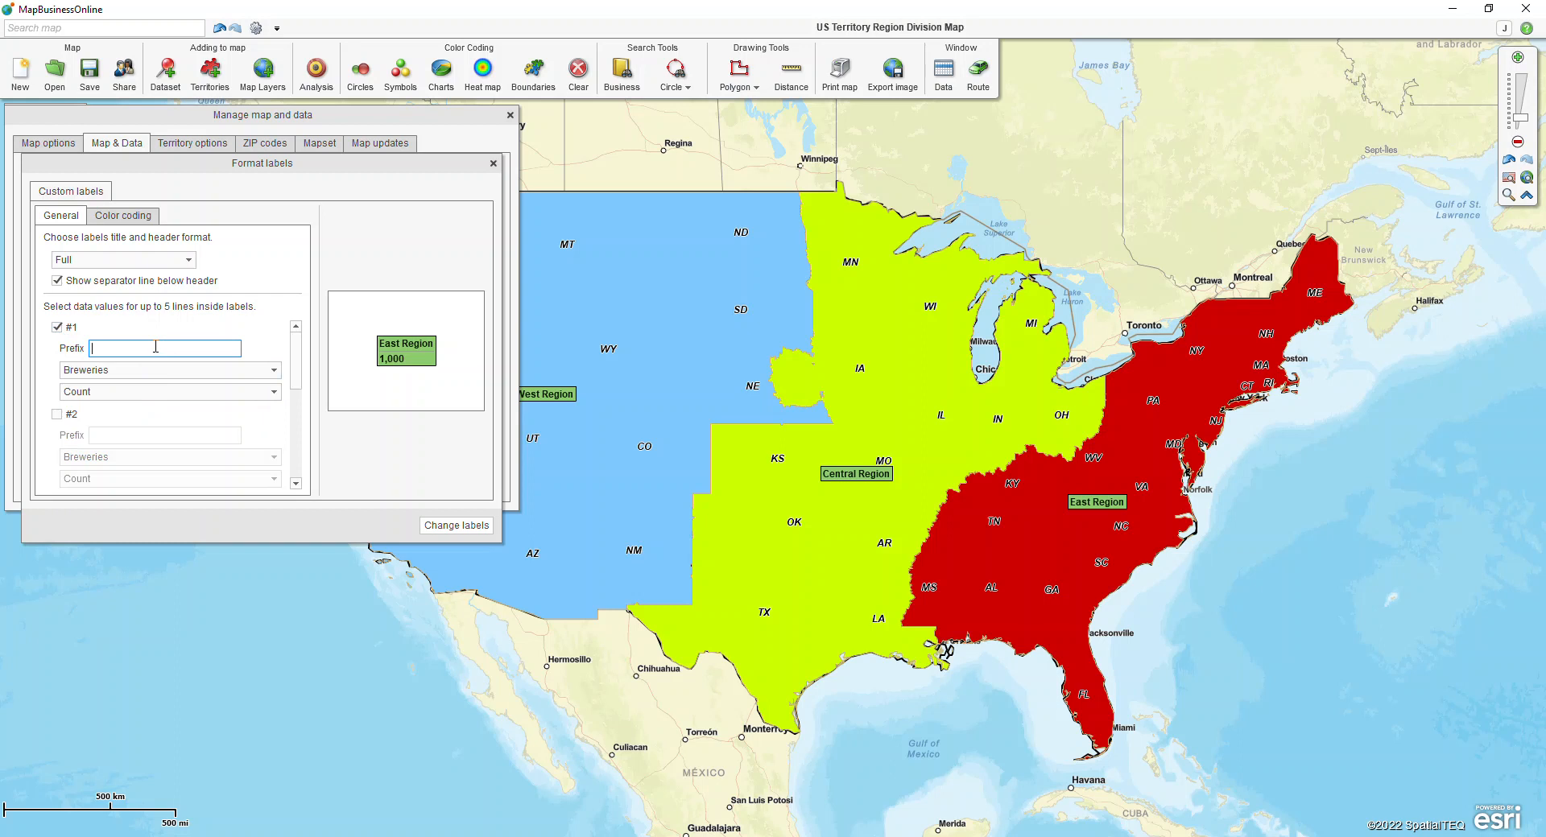
type("# of businesses")
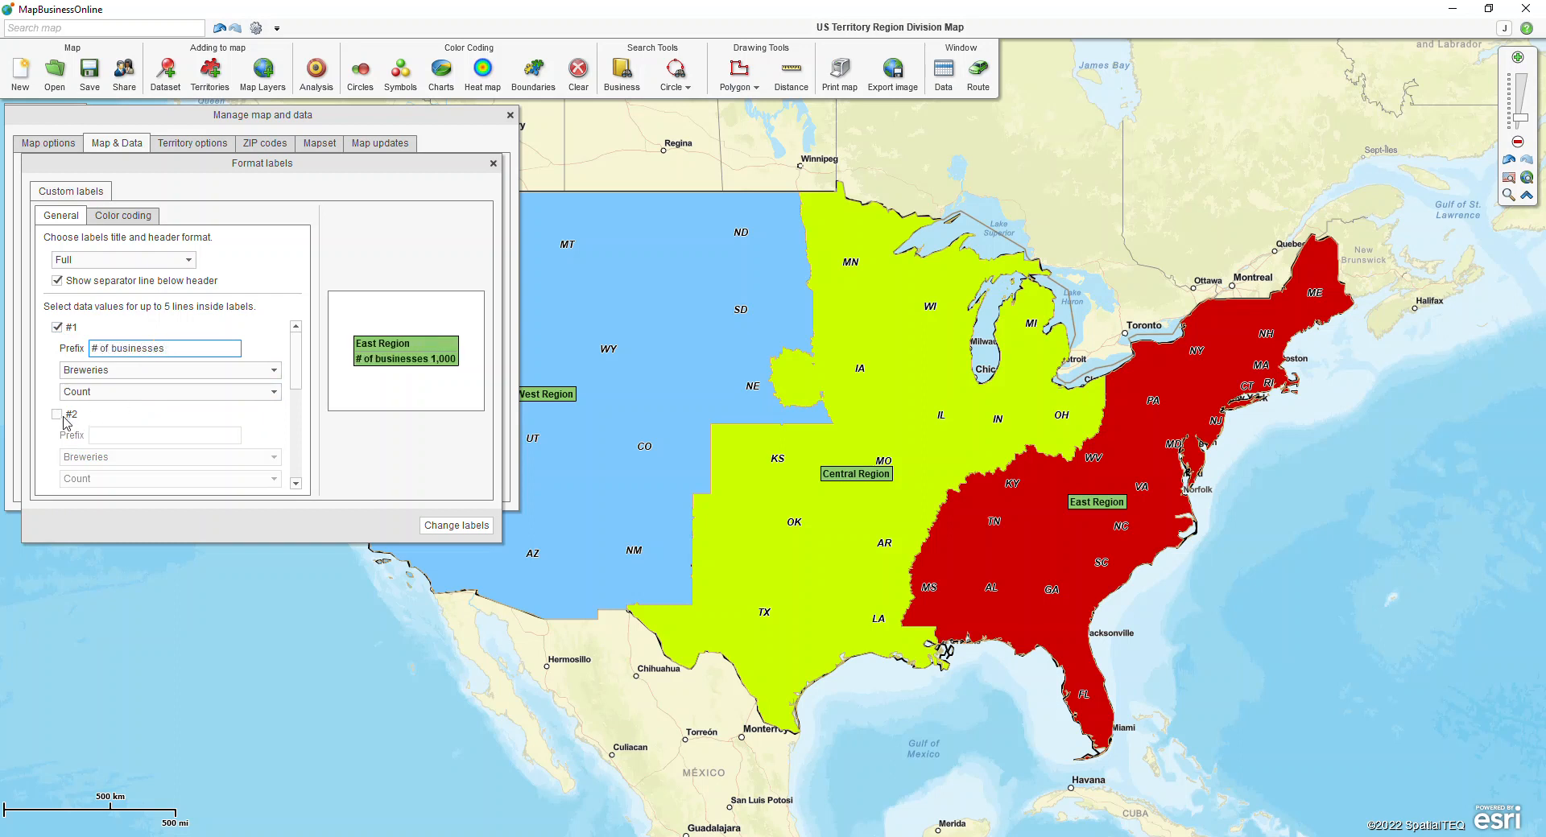
Add a second data line to the region labels showing Breweries Sales: Total with the prefix "Sales:".
left_click(57, 414)
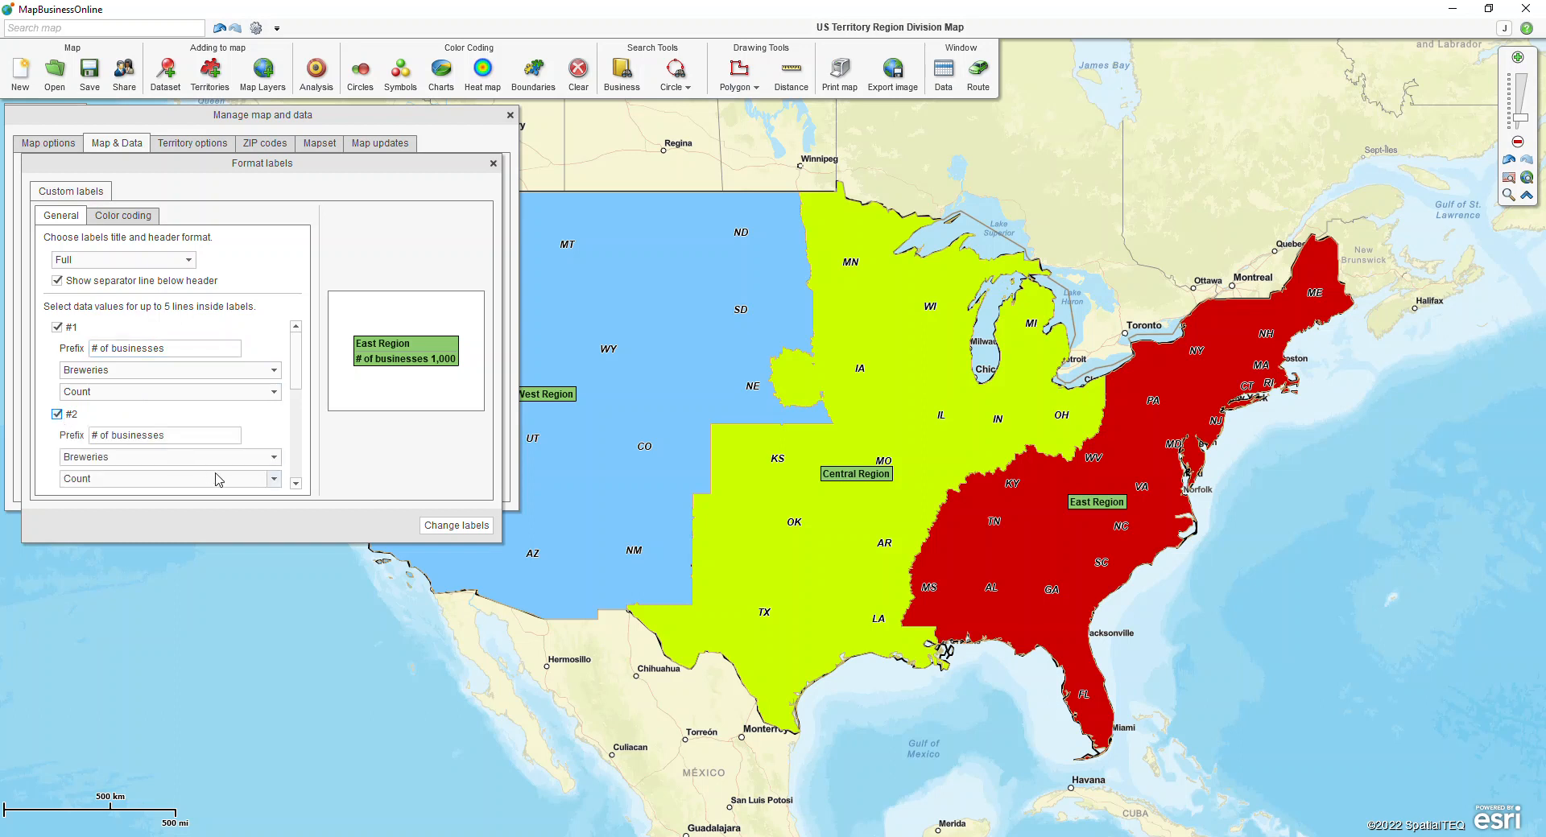
left_click(274, 478)
scroll(255, 533, "down", 2)
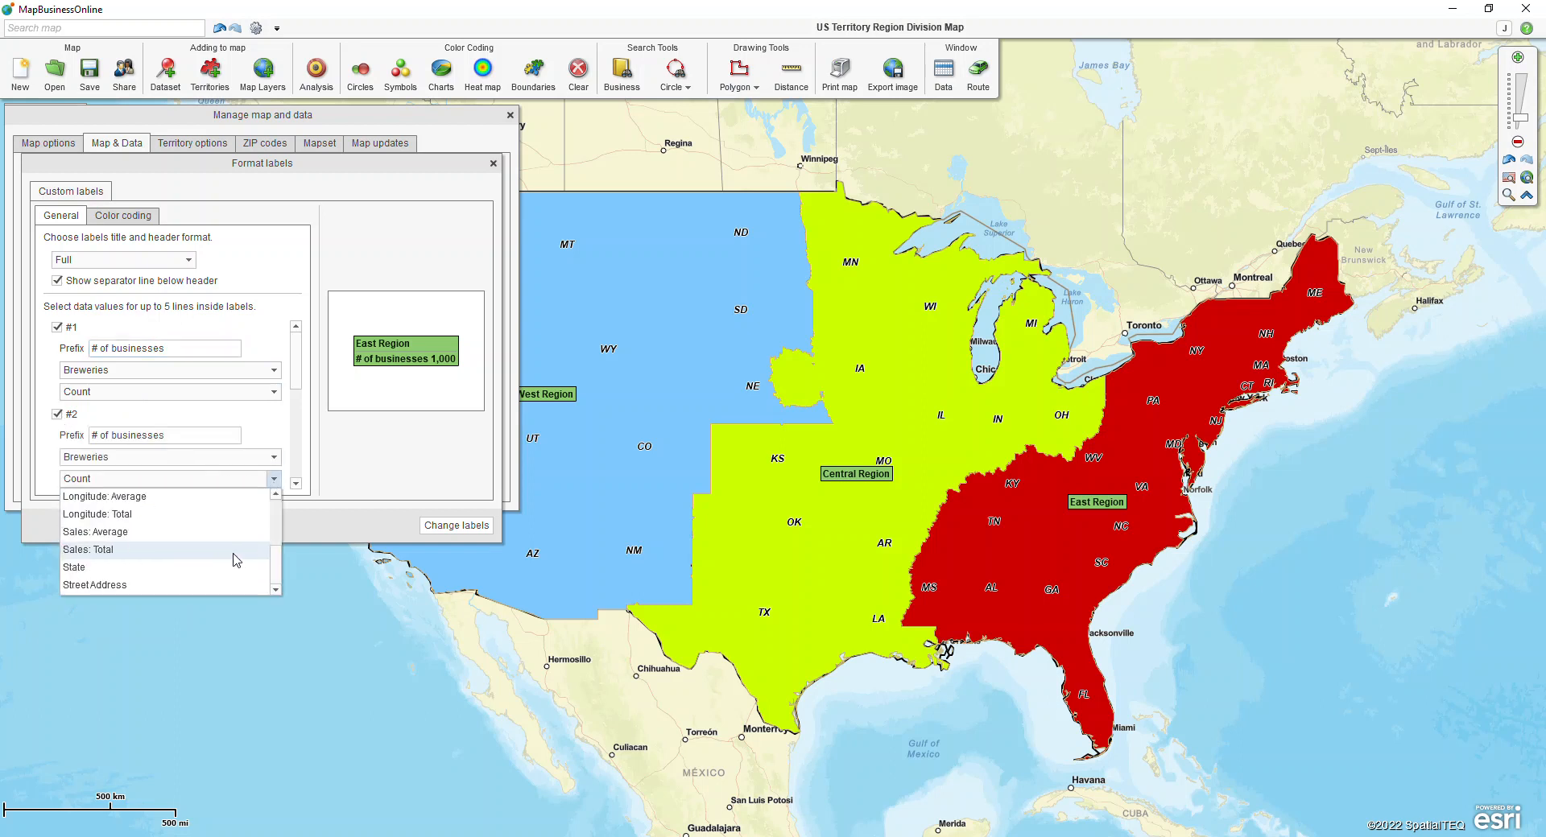
left_click(211, 550)
triple_click(145, 439)
key("BackSpace")
type("Sal")
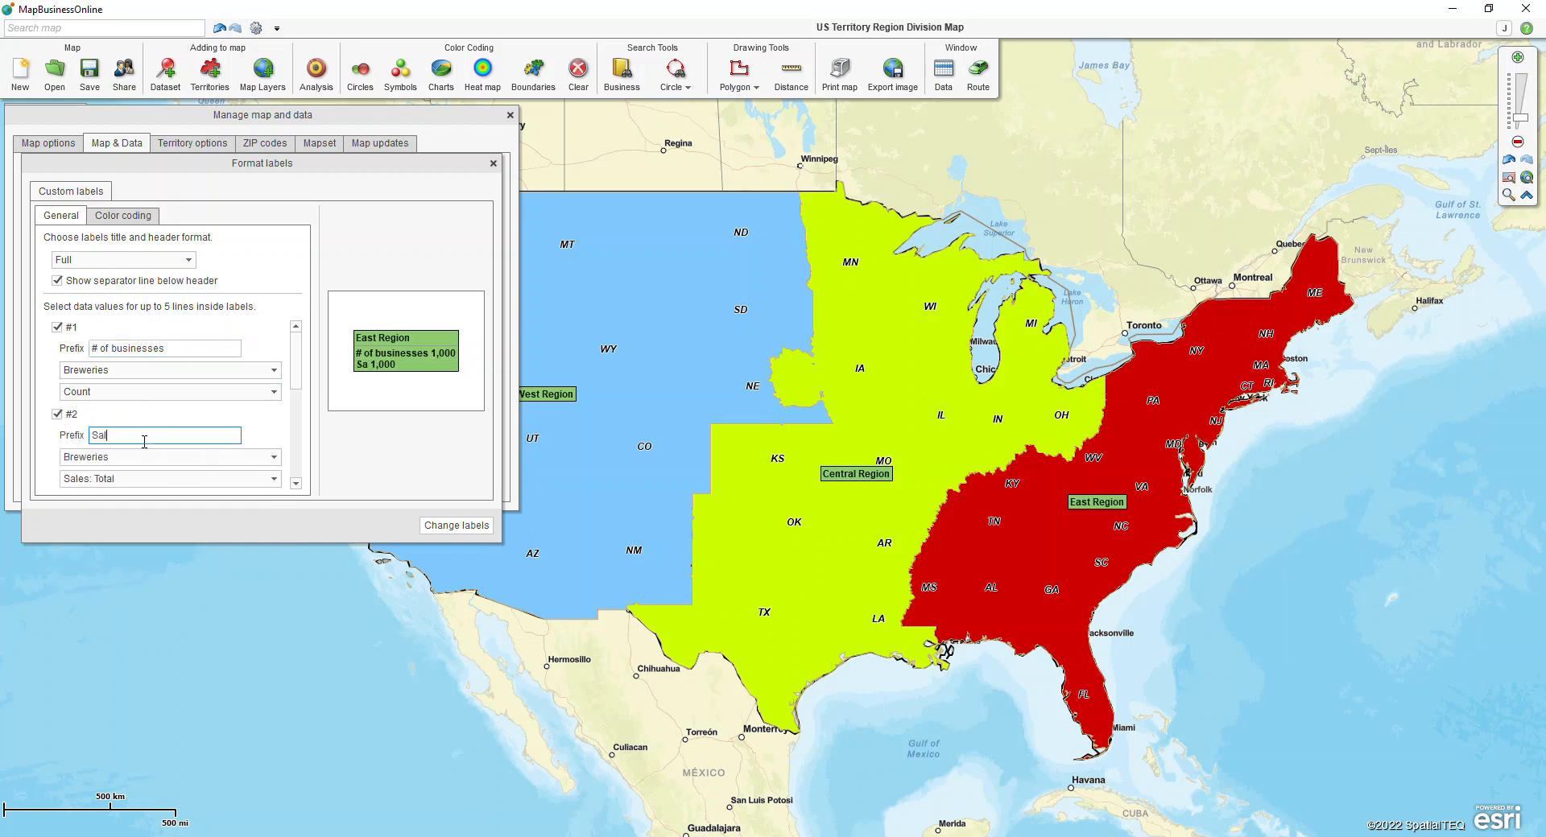
type("es:")
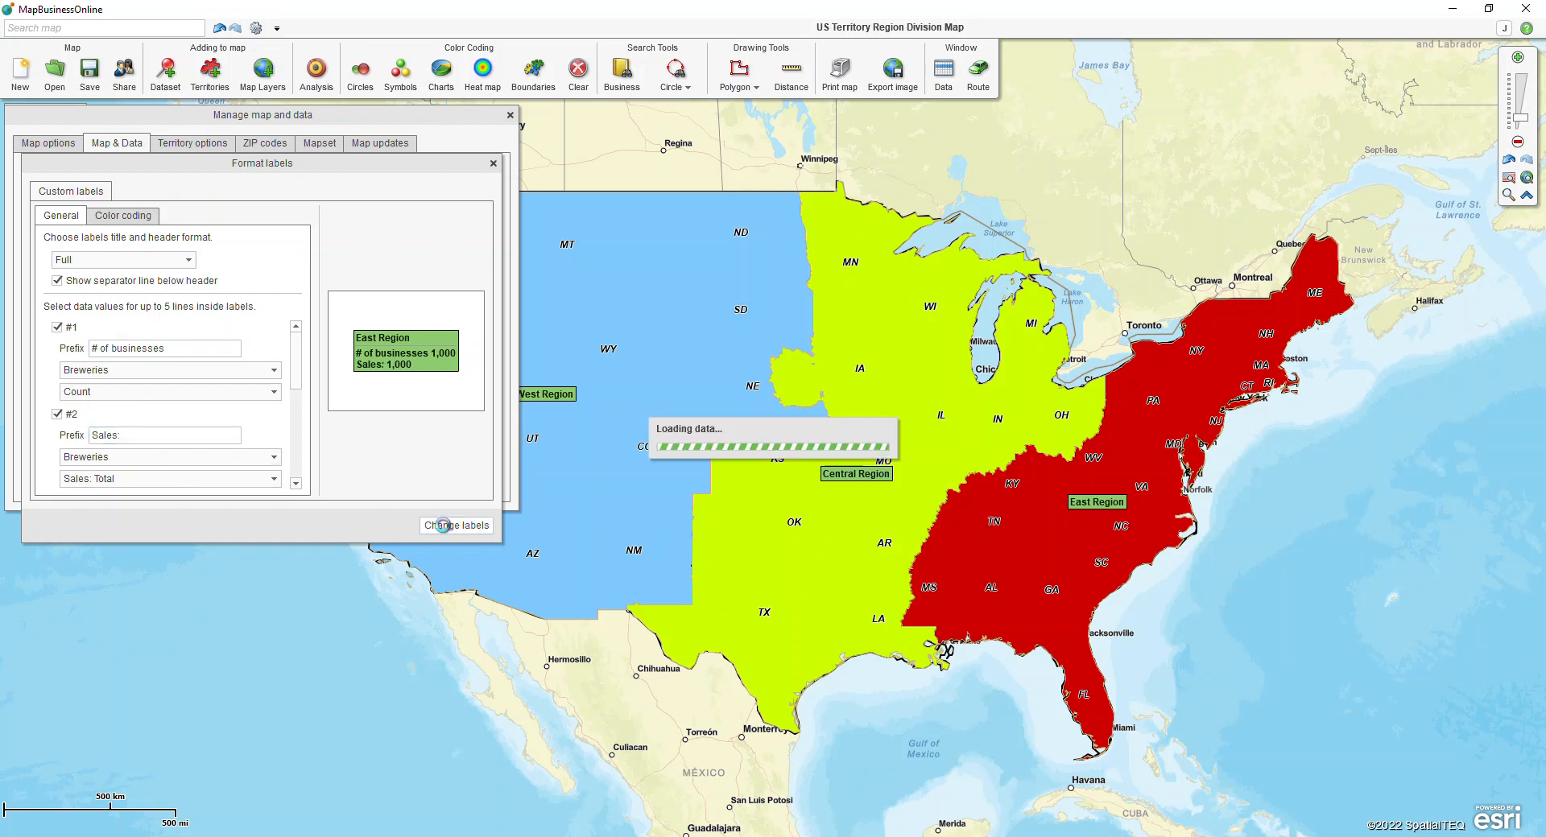
Apply the custom label format to the Regions layer and close the map and data settings.
left_click(454, 525)
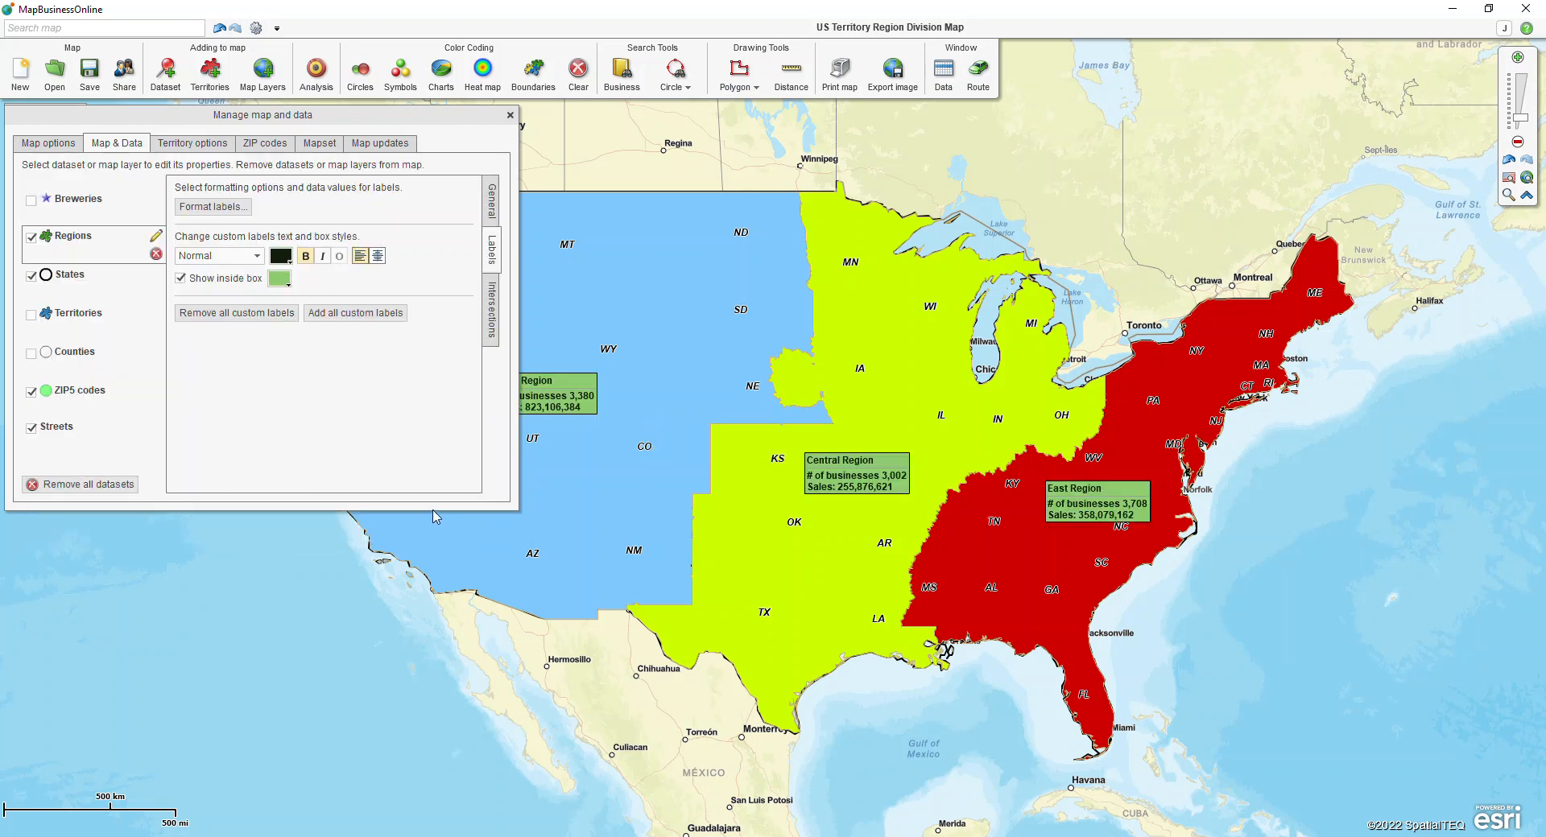
left_click(279, 280)
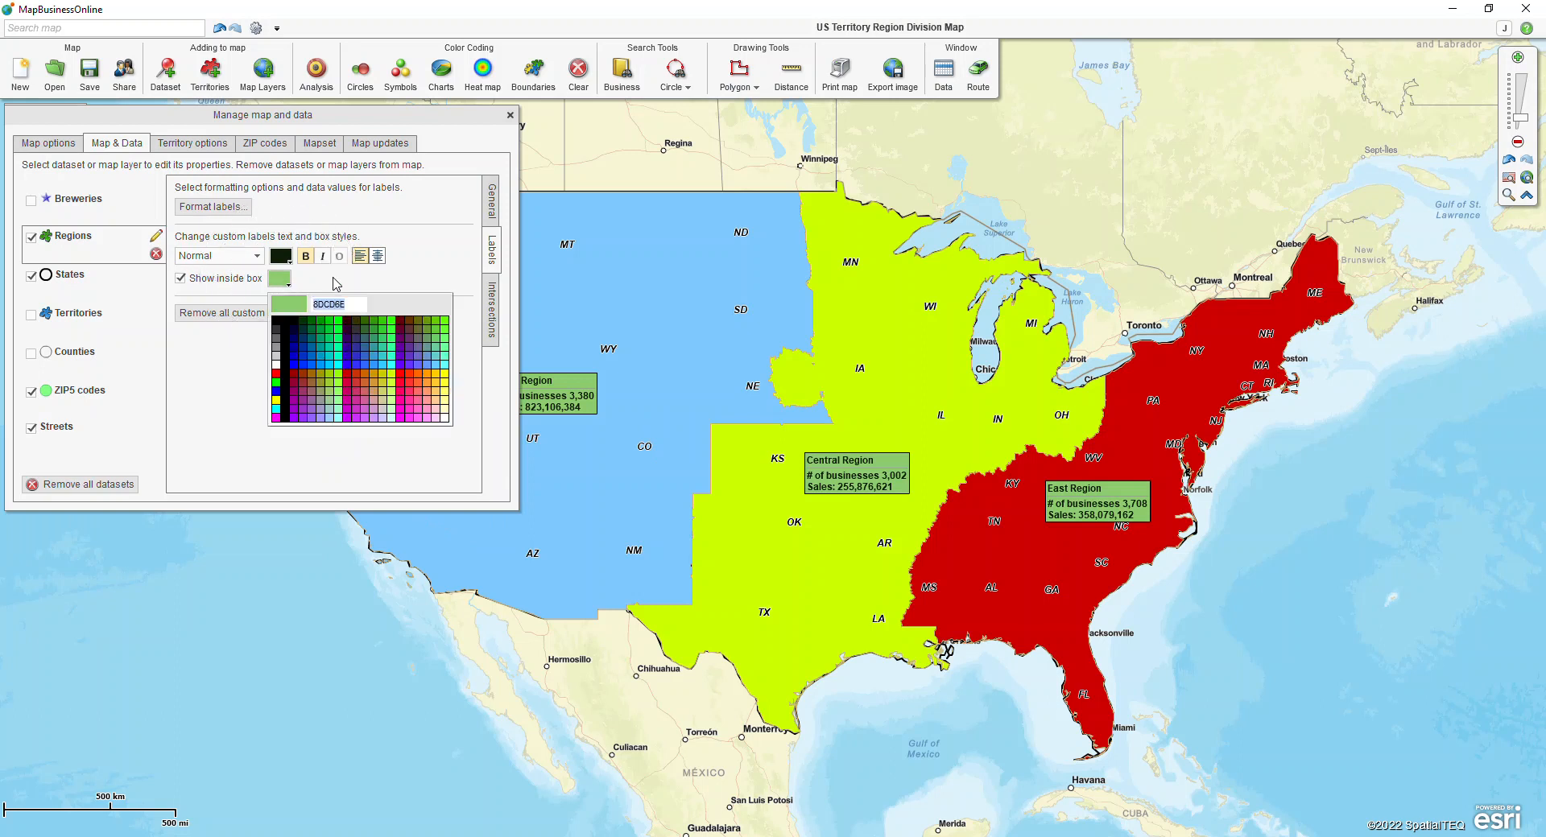
left_click(384, 281)
left_click(509, 117)
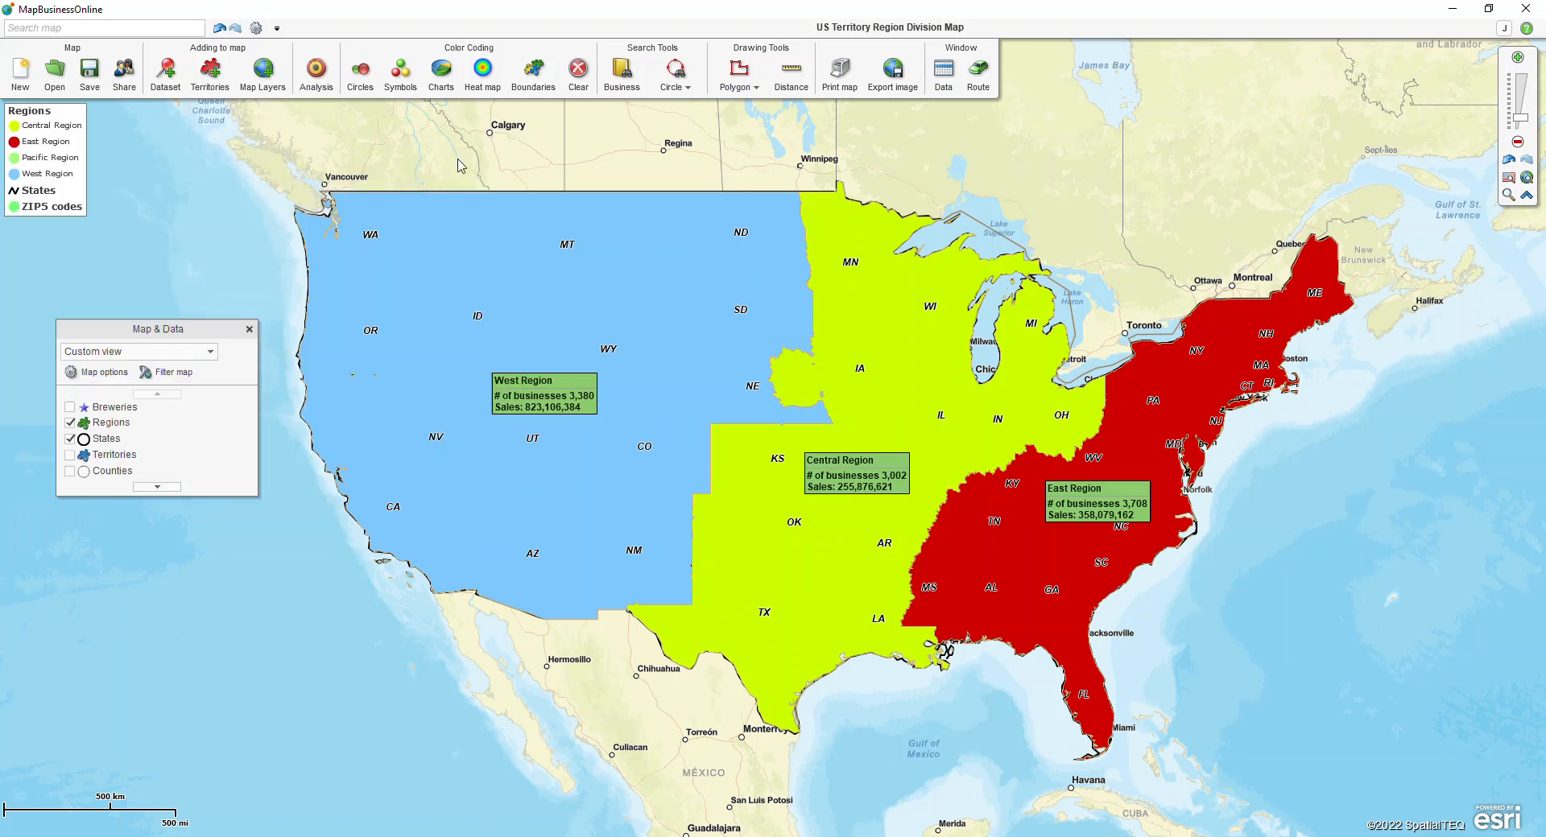
Show the Breweries layer to view its points across the regions, and hide it again.
left_click(71, 407)
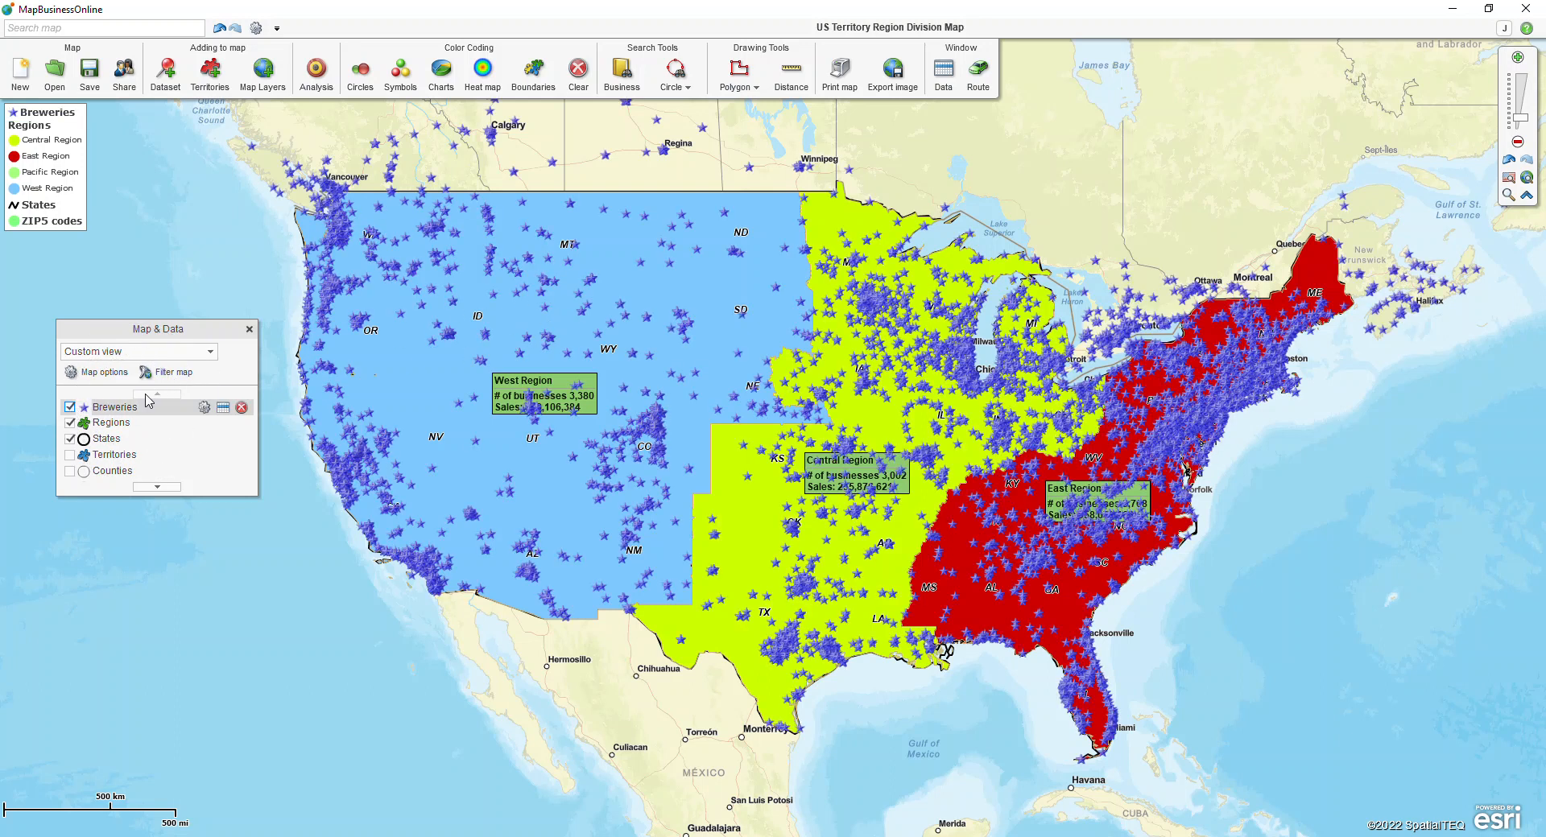
left_click(71, 407)
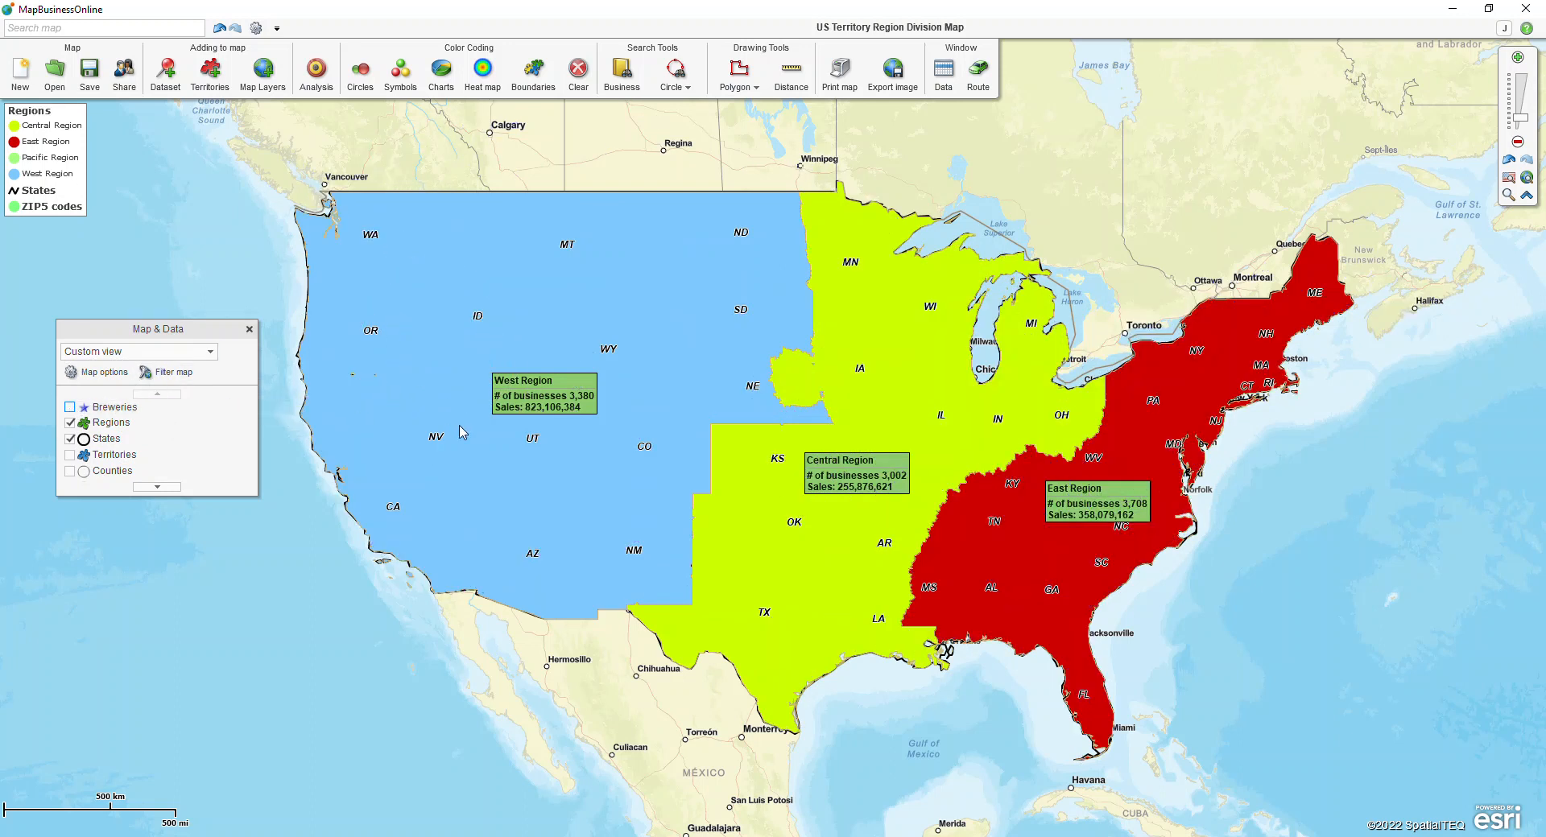
Create a new division named "East Division" from the East and Central regions and close its data window.
mouse_move(1116, 432)
scroll(1250, 431, "down", 1)
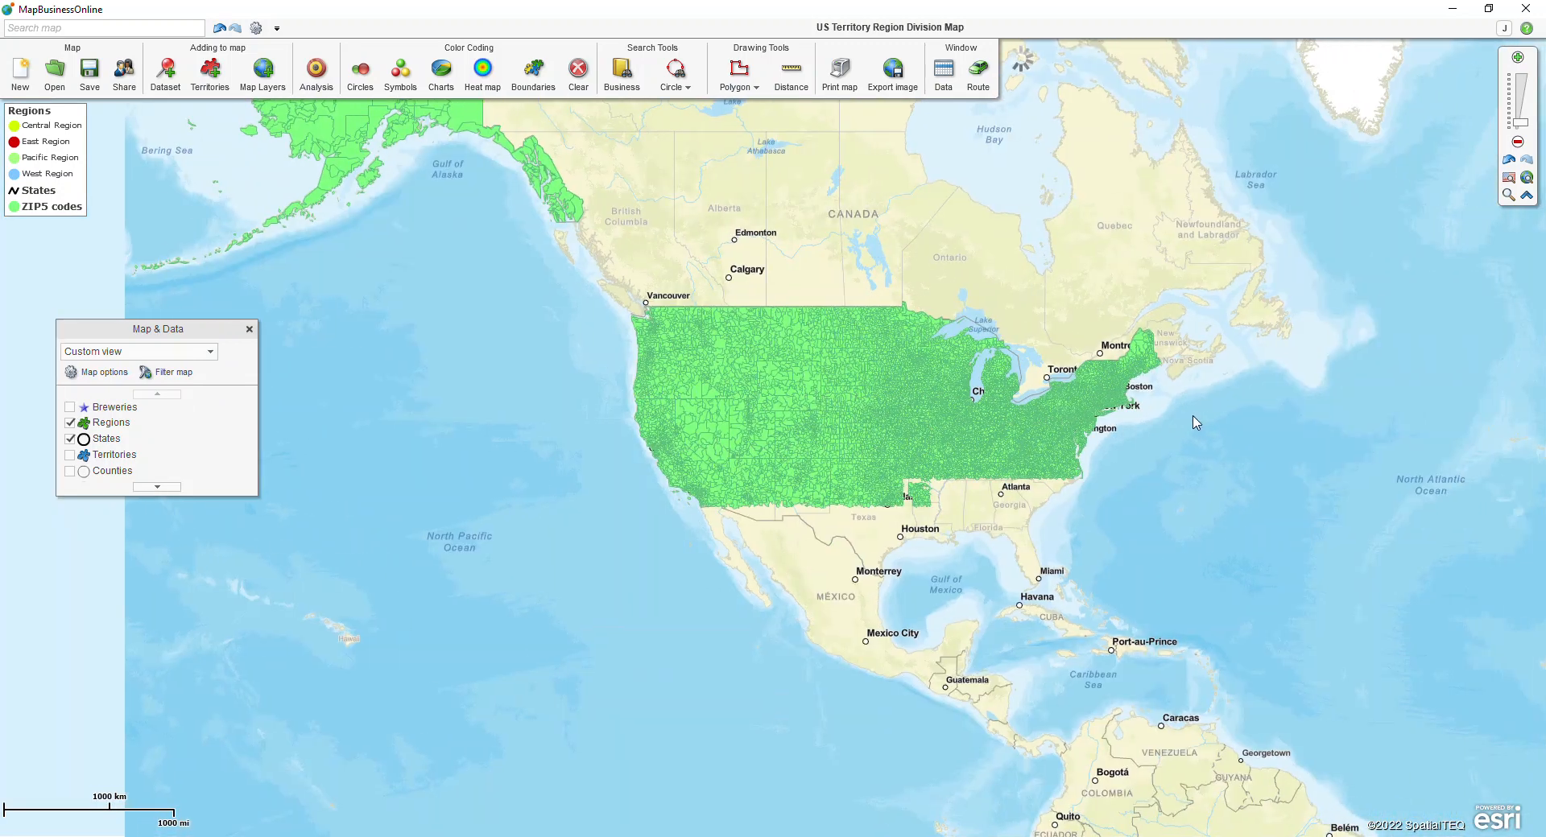
left_click(1084, 412)
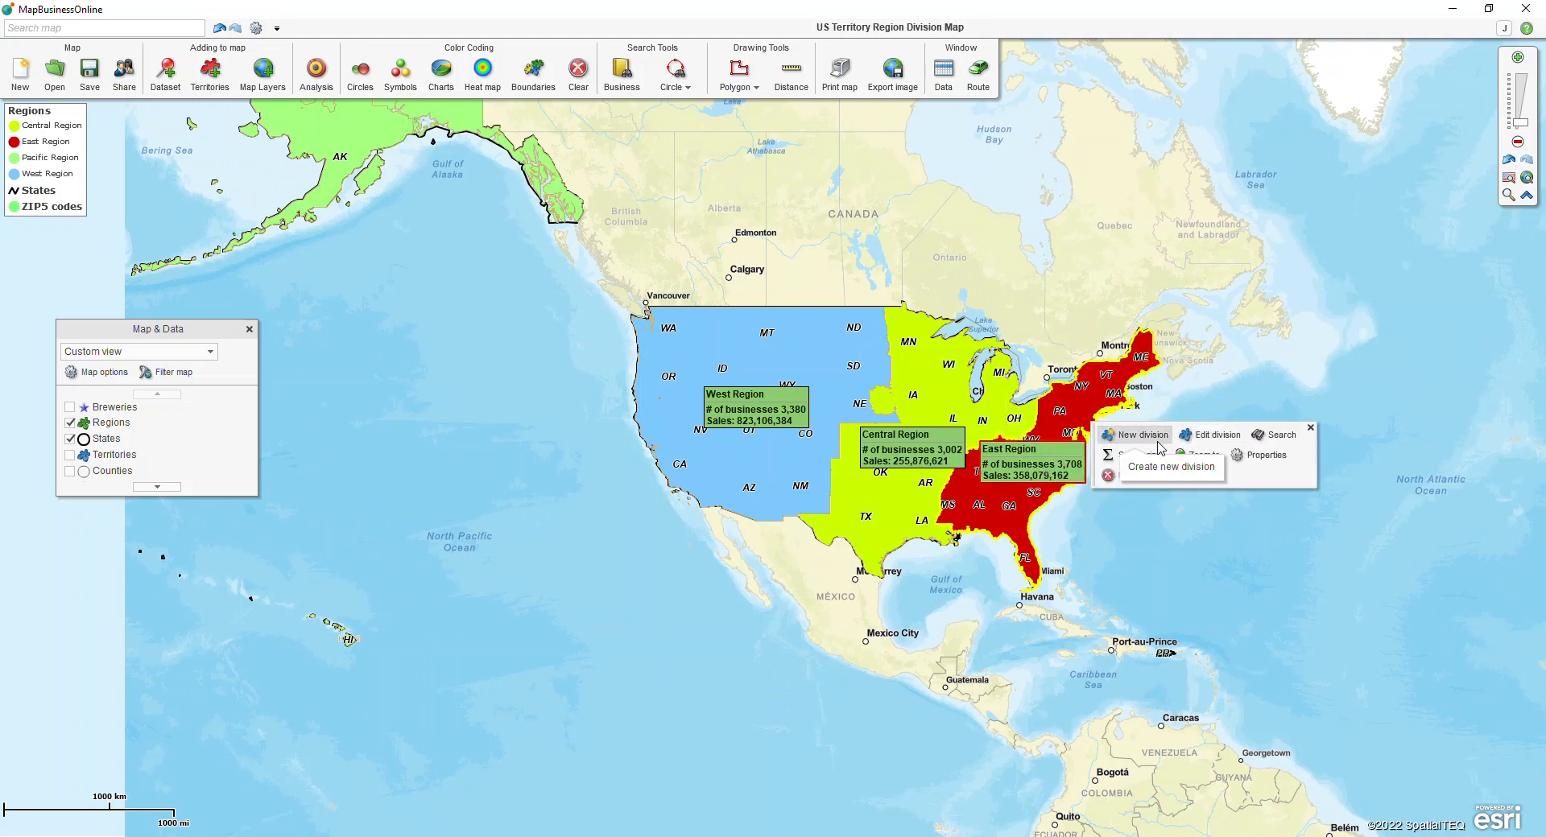
left_click(934, 388)
left_click(986, 411)
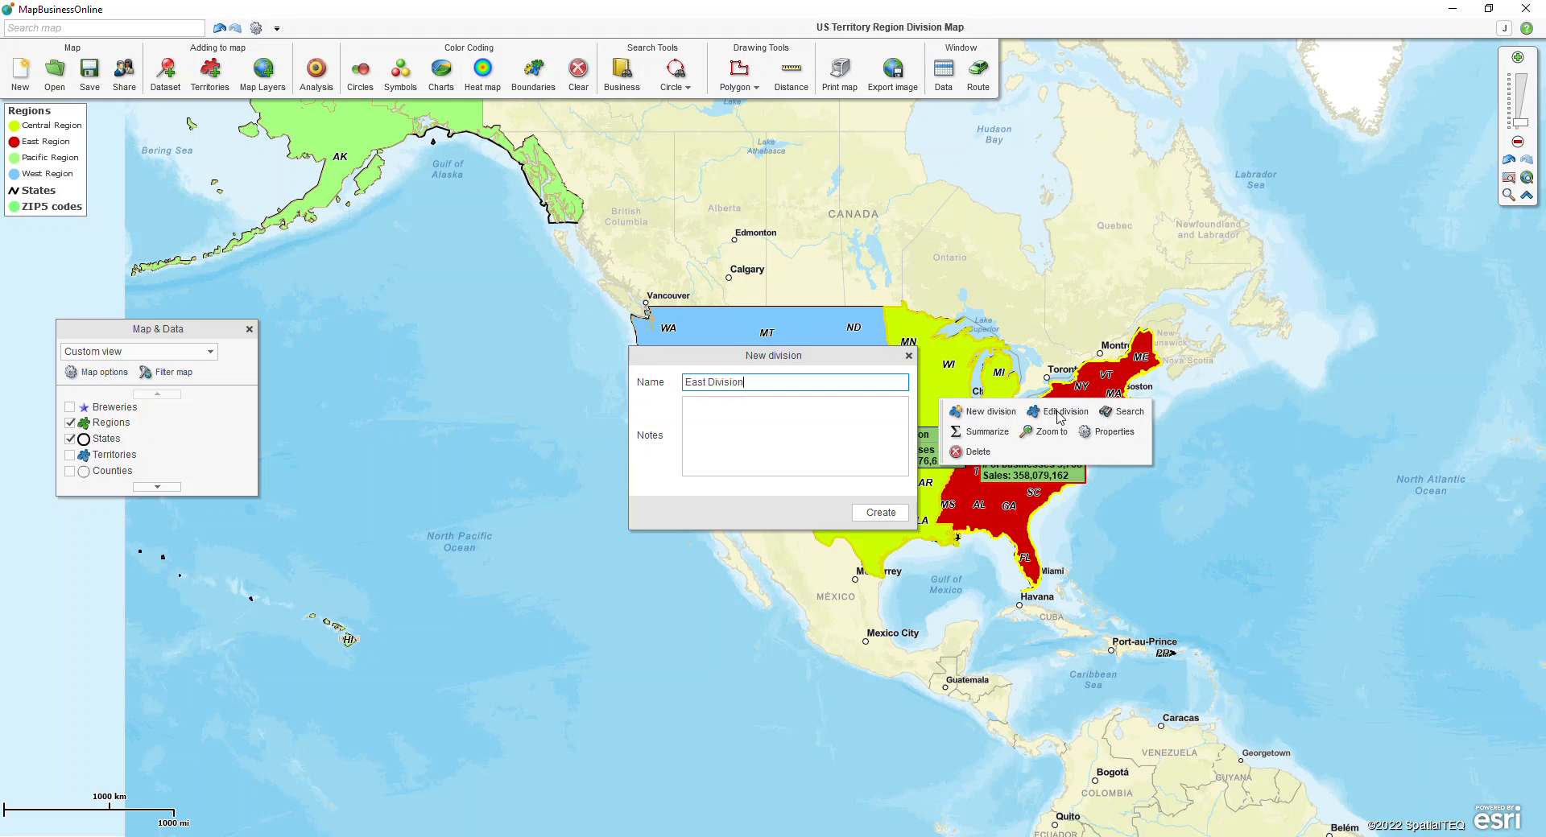
left_click(904, 511)
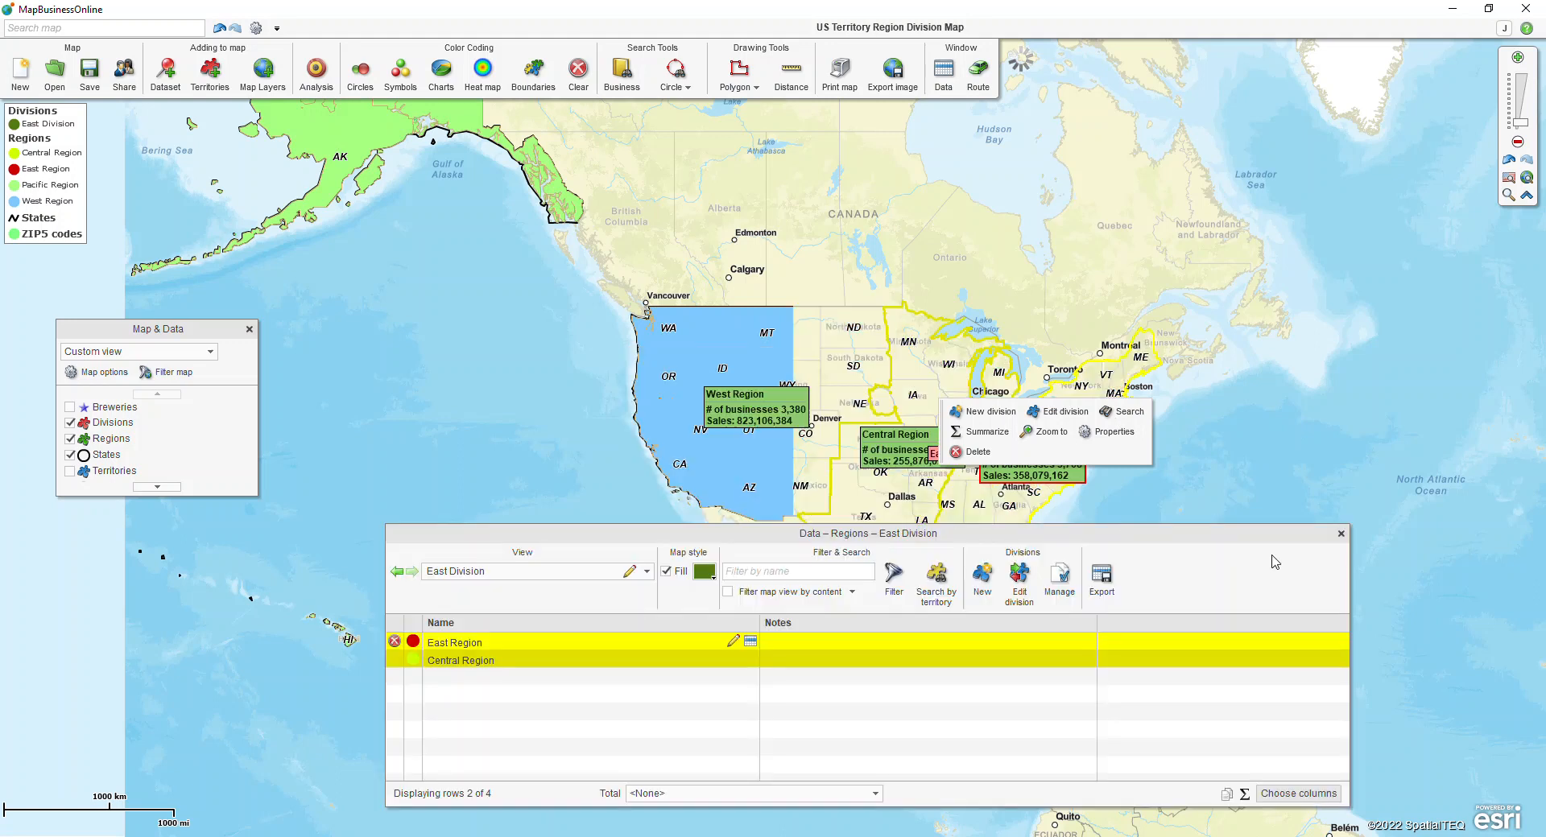
left_click(1340, 533)
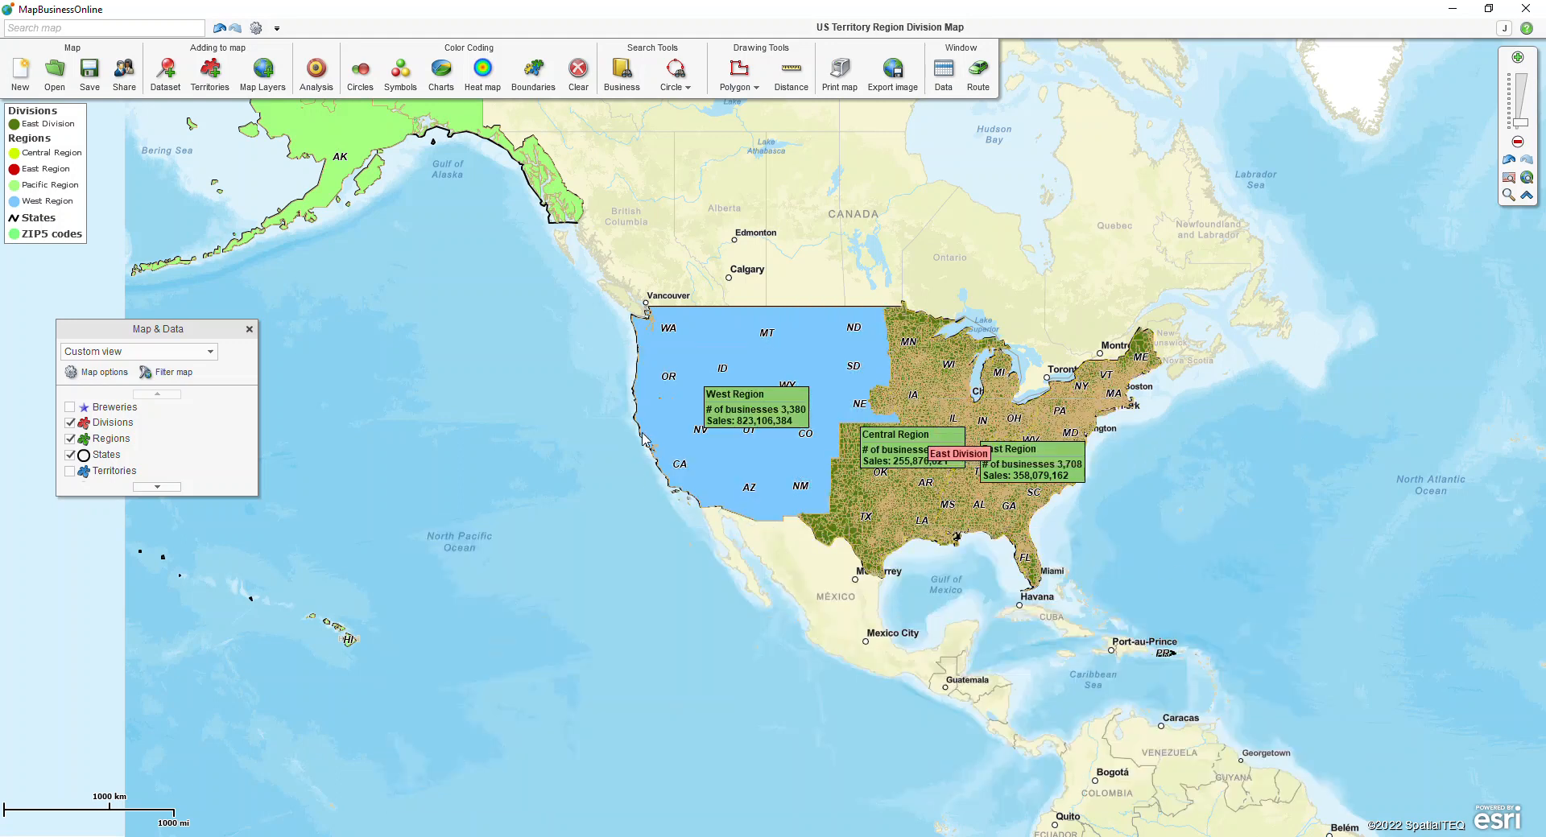
Create a new division named "West Division" from the West and Pacific regions and close its data window.
left_click(697, 355)
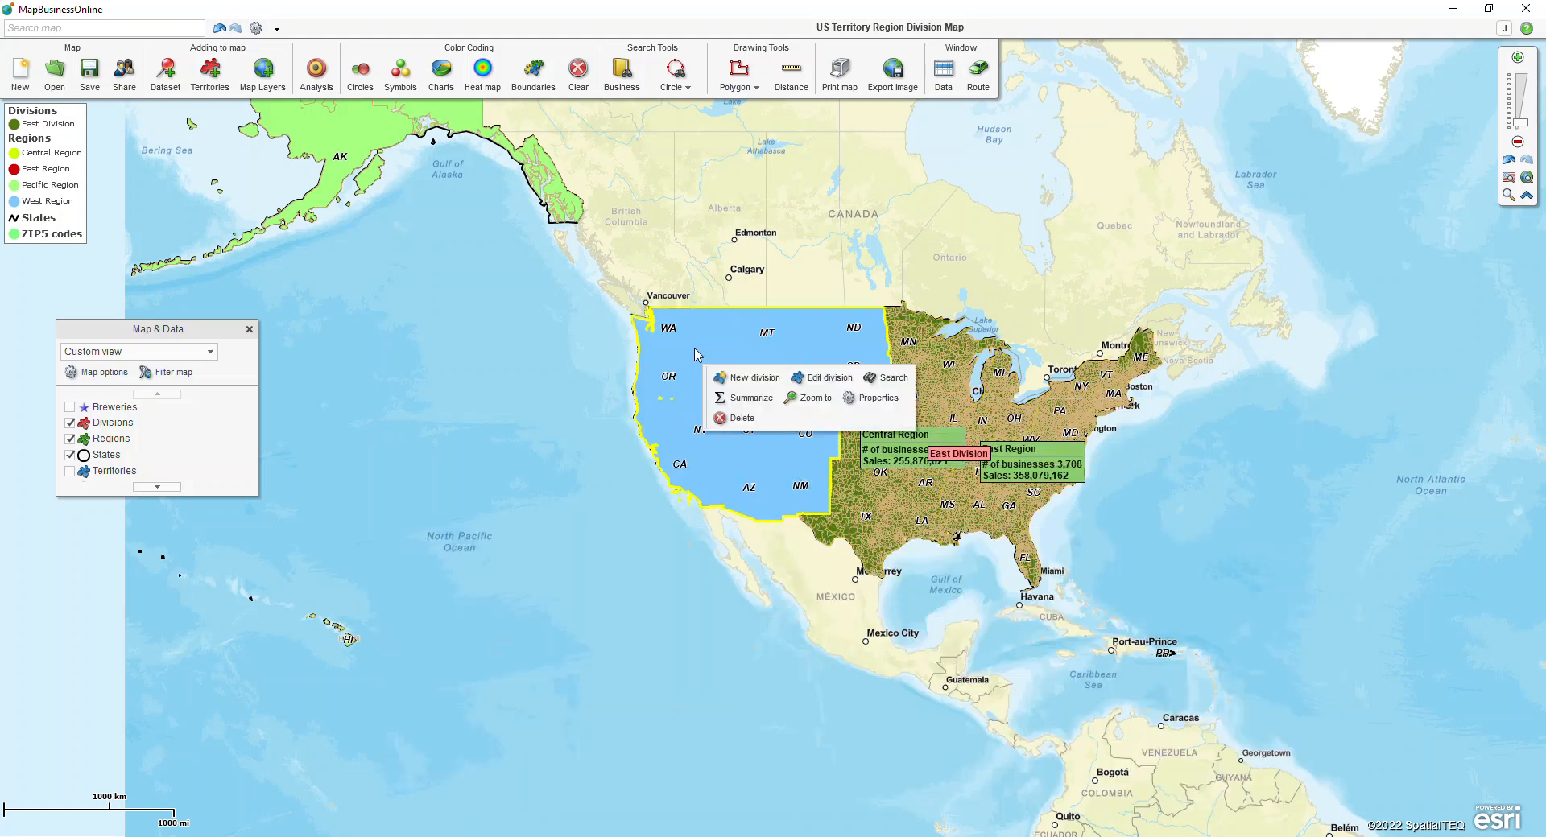
left_click(337, 137)
left_click(378, 164)
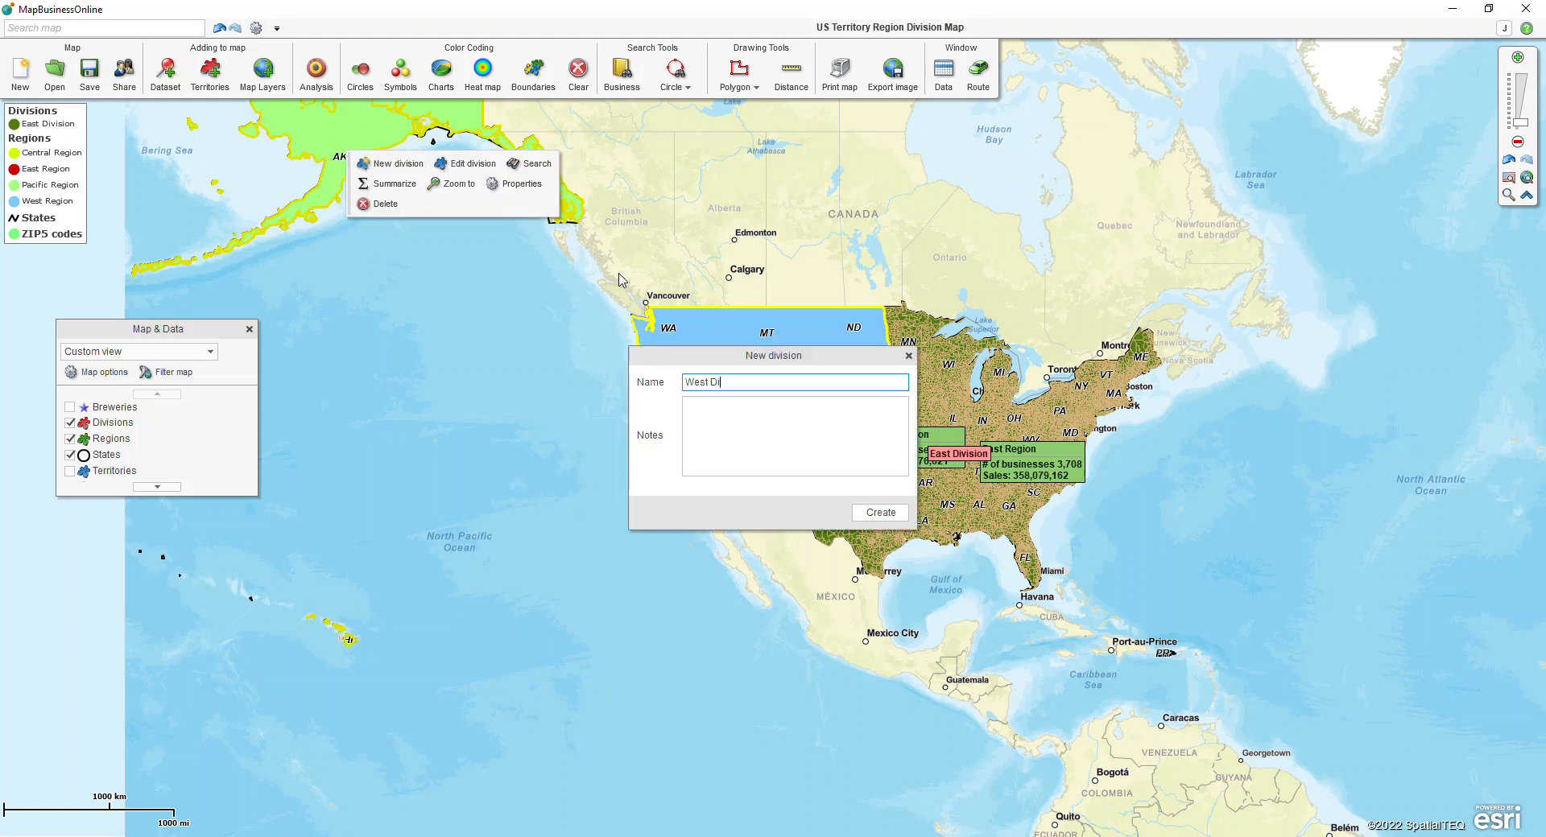
left_click(879, 512)
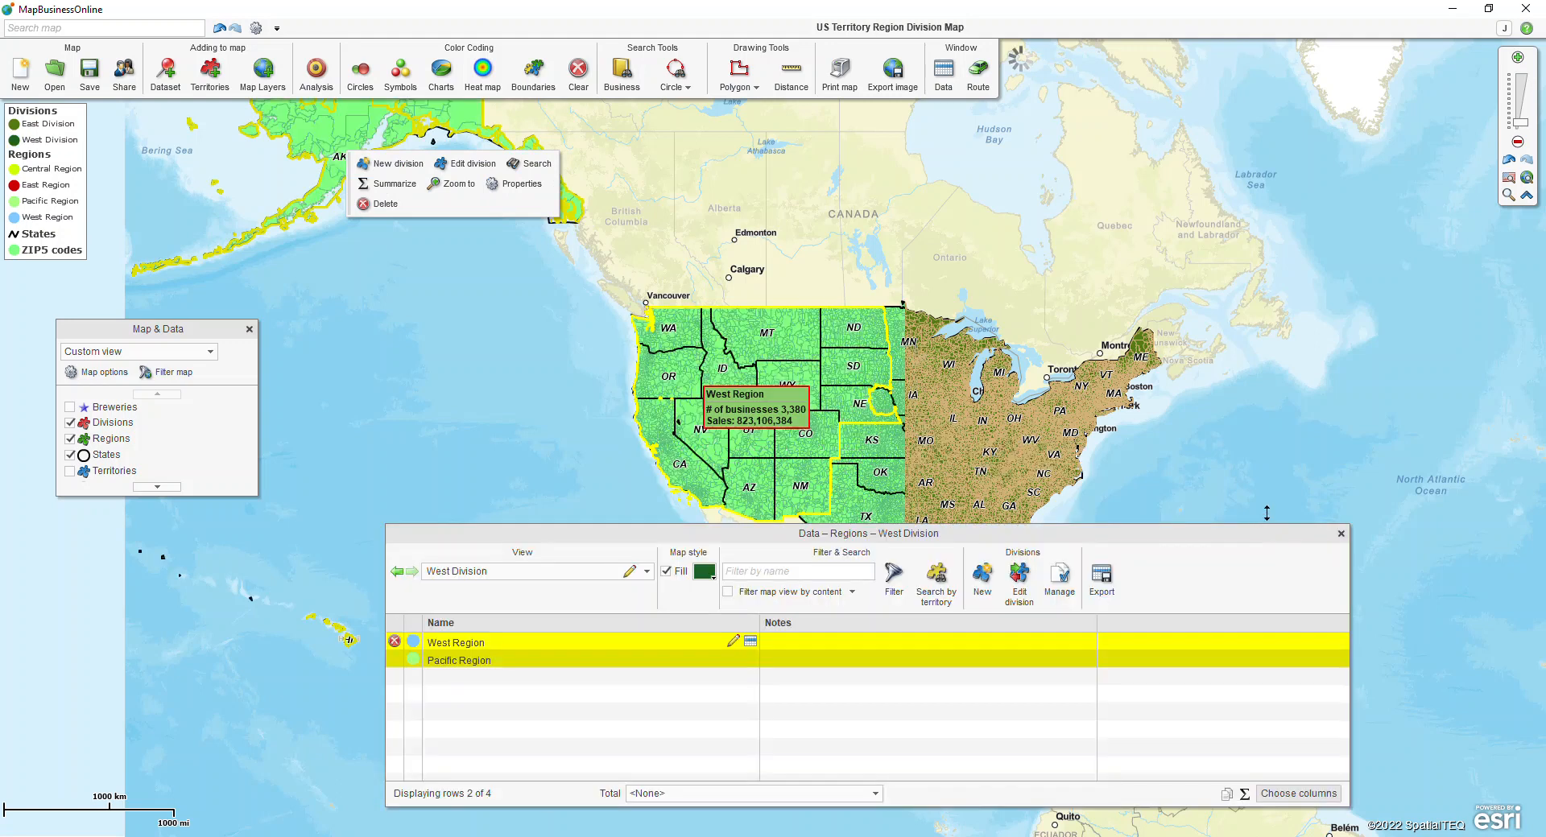
left_click(1340, 533)
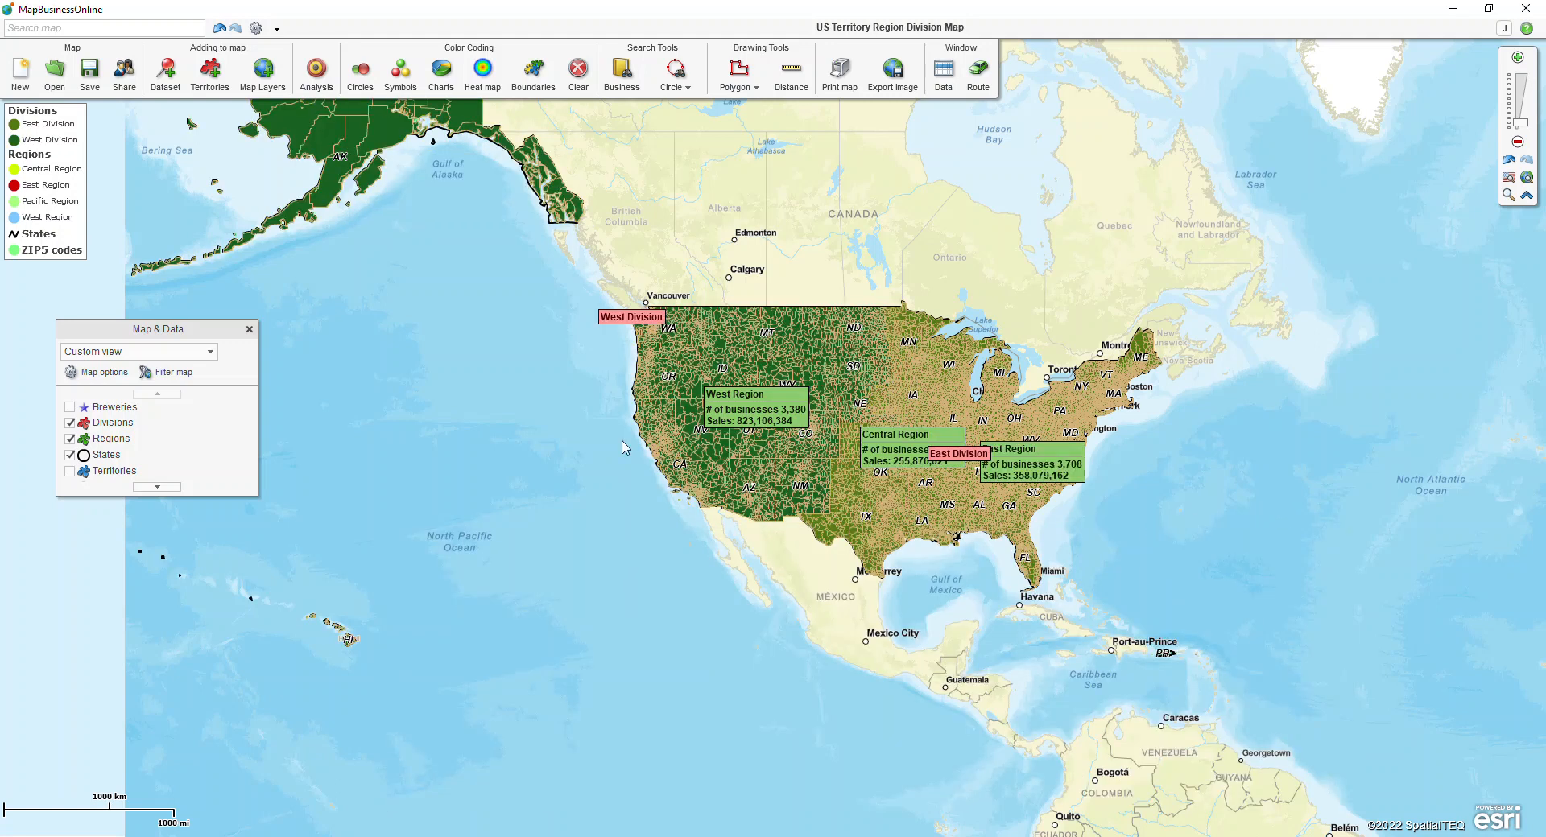
Change the West Division's fill color to red and close its data window.
left_click(346, 138)
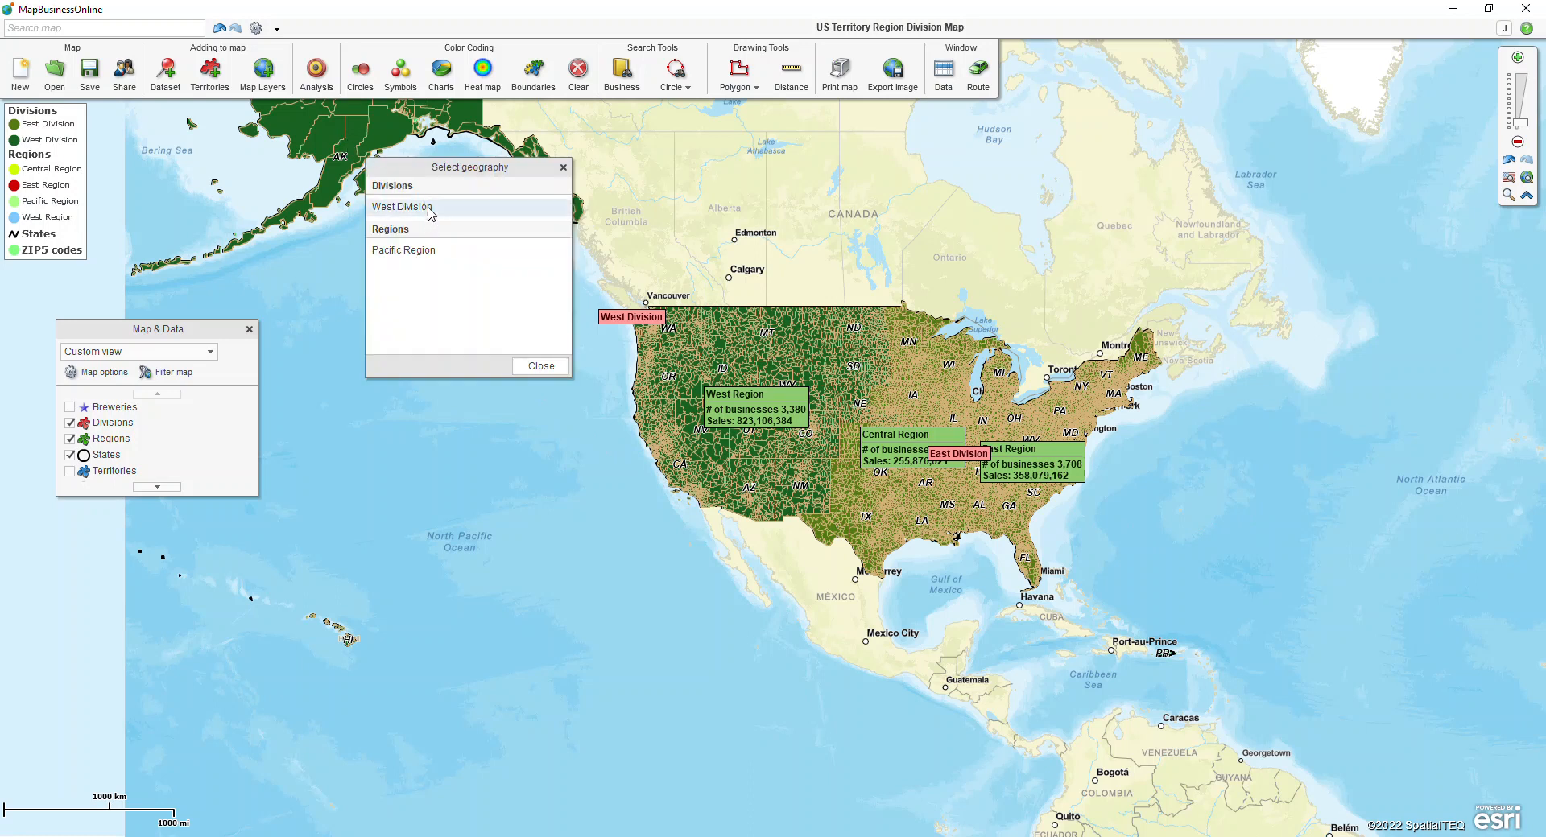
left_click(942, 71)
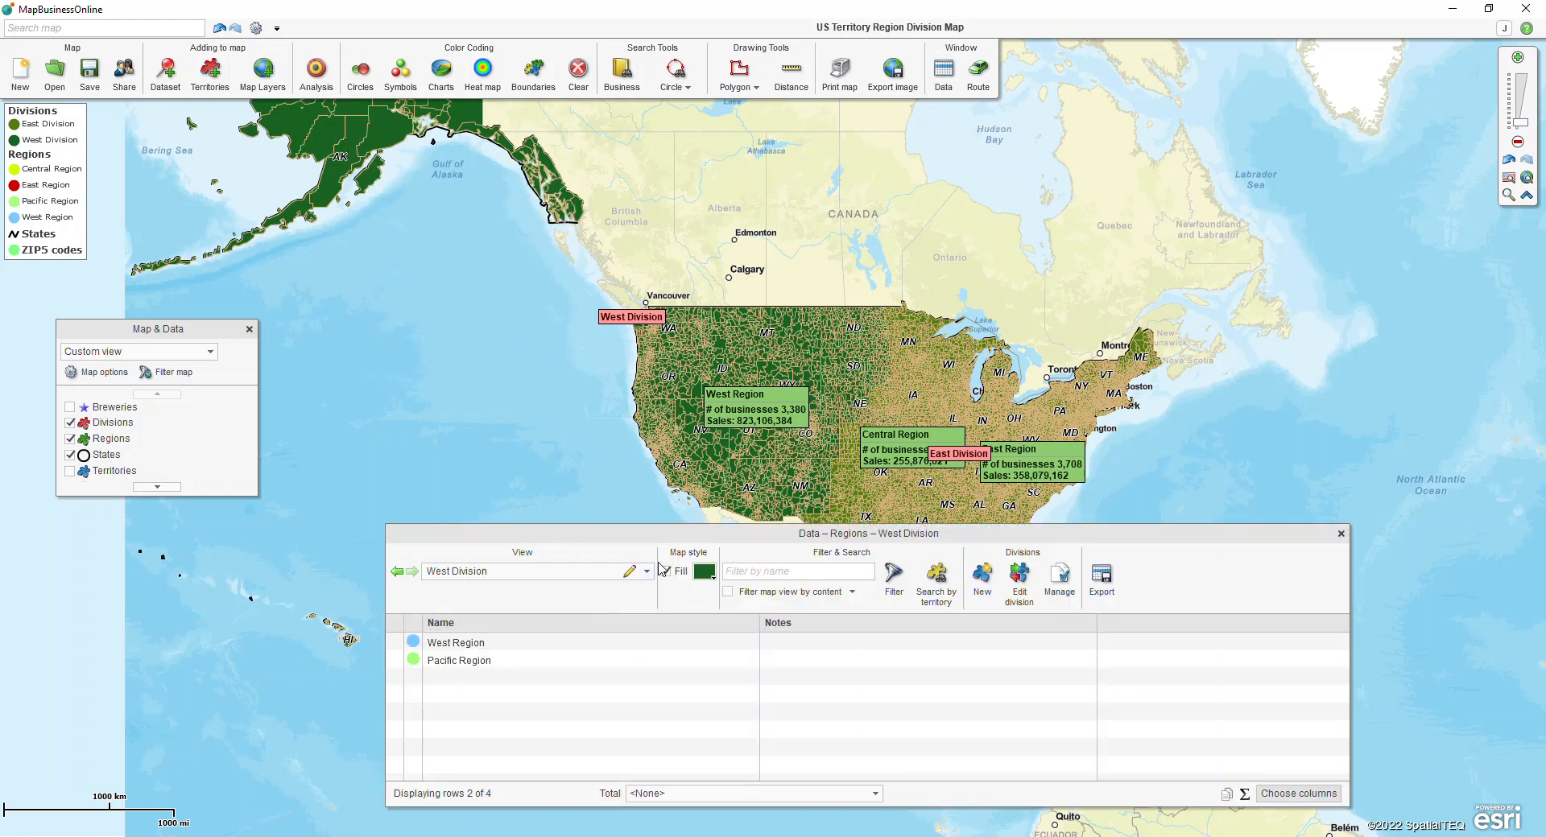
left_click(699, 573)
left_click(702, 675)
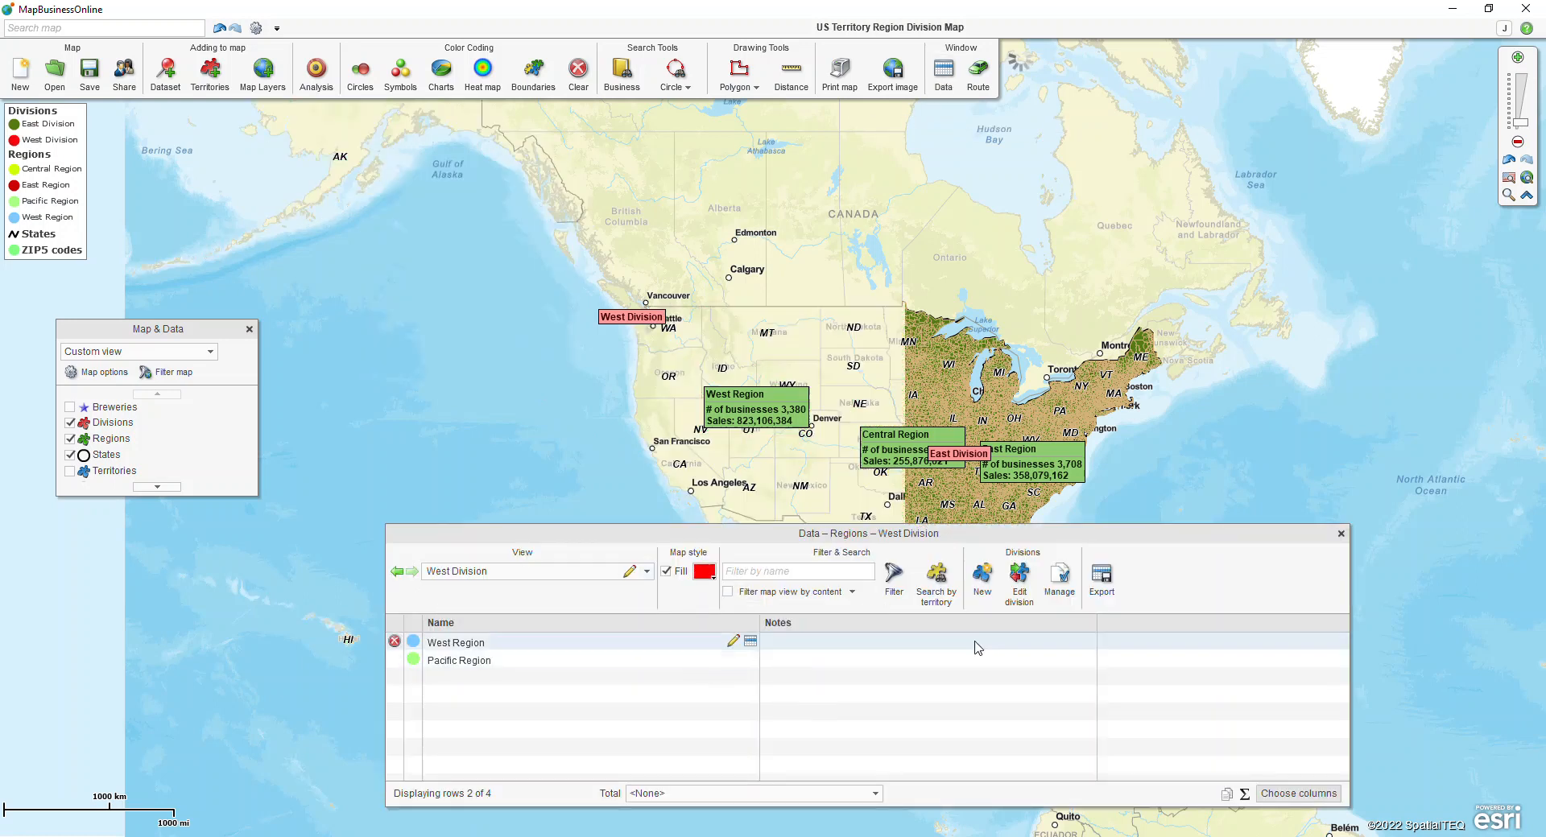
left_click(1340, 534)
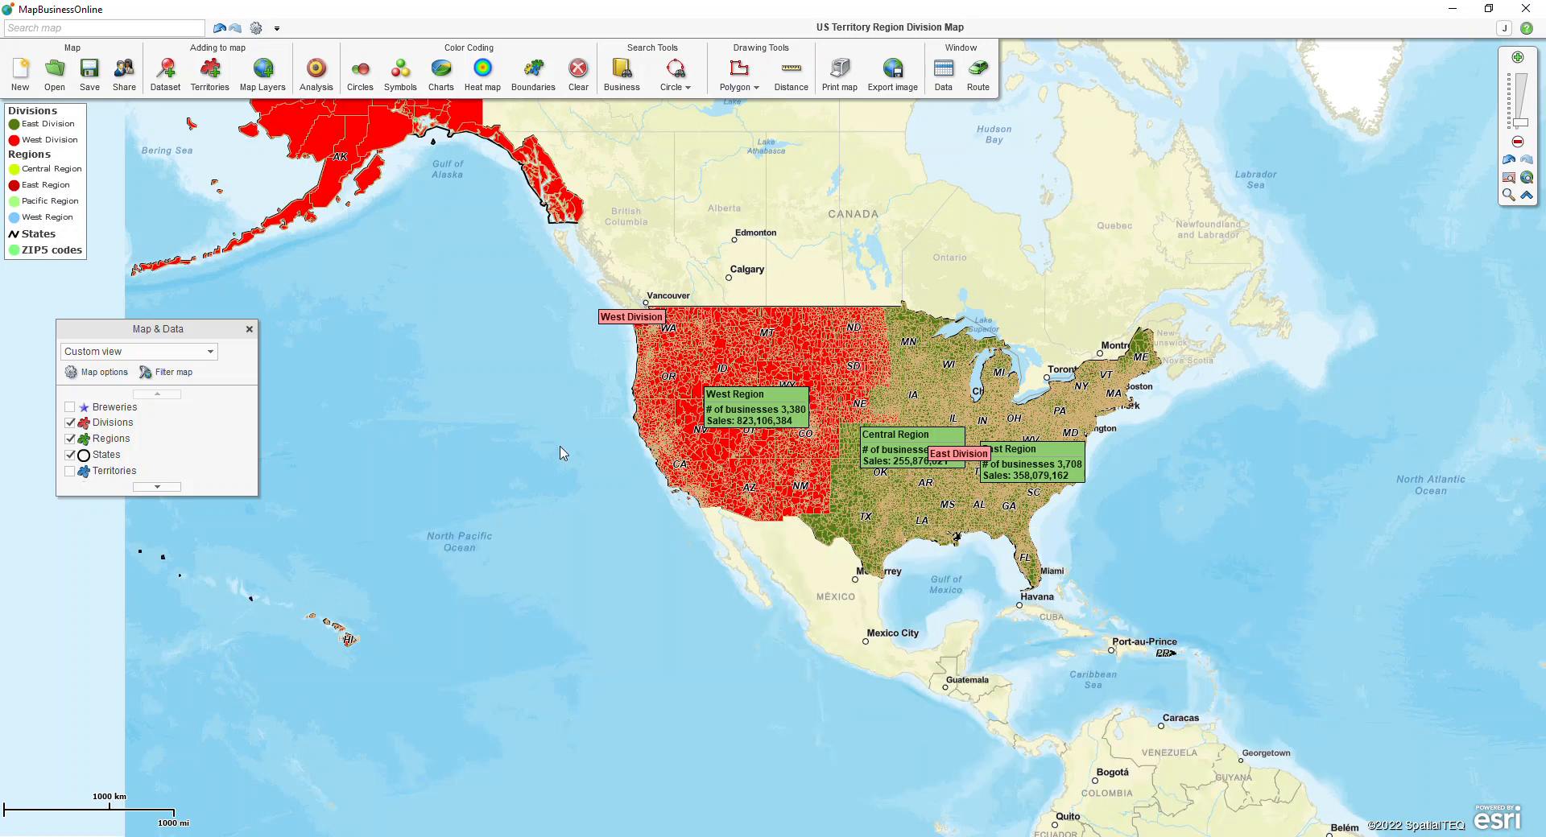
Hide the internal boundaries of the Divisions layer, suppress further notices about it, and close the layer settings.
left_click(206, 422)
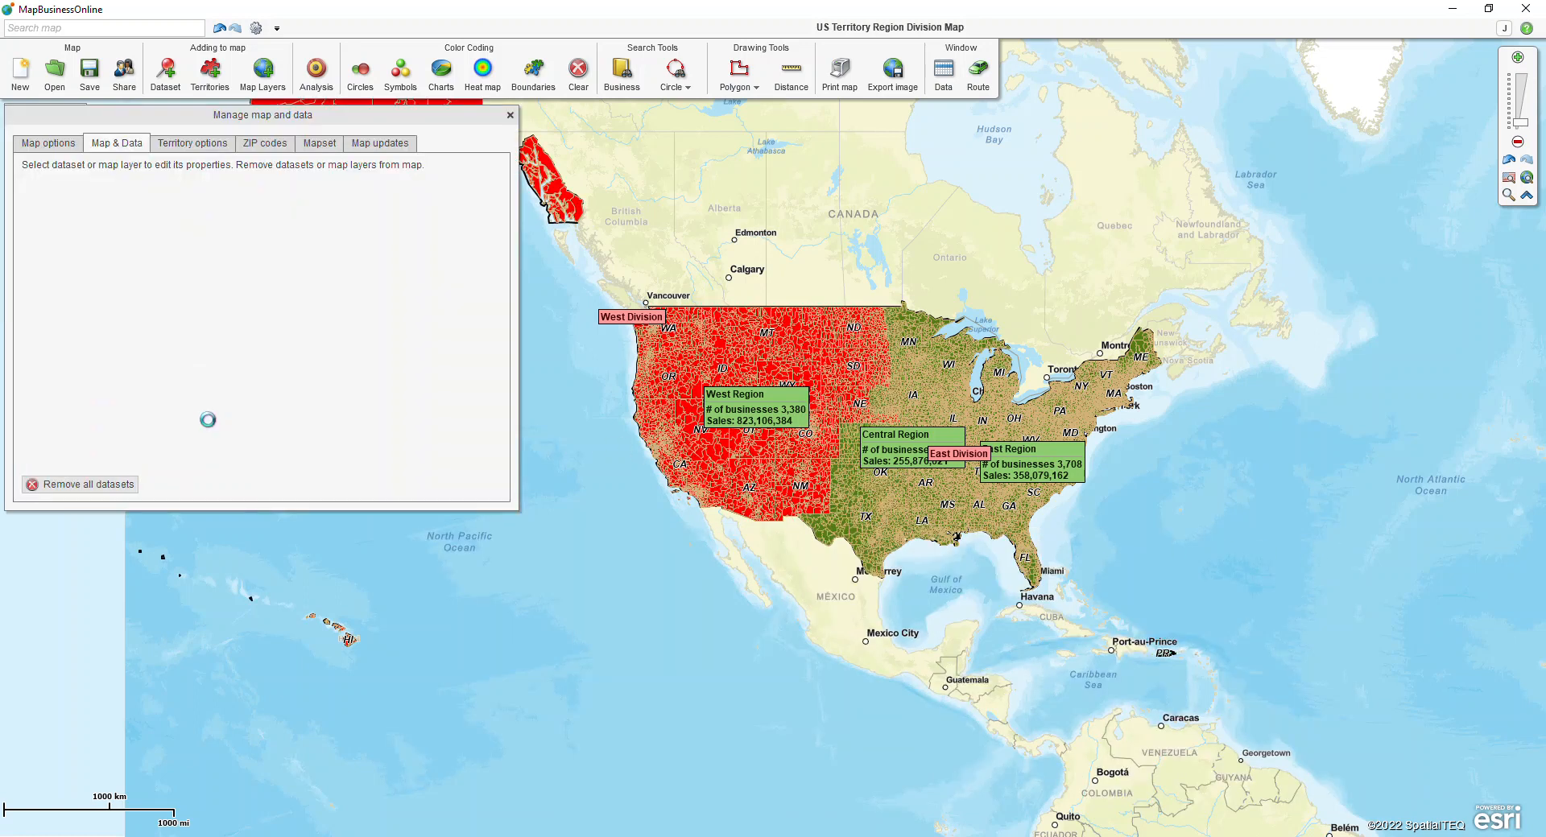
left_click(491, 201)
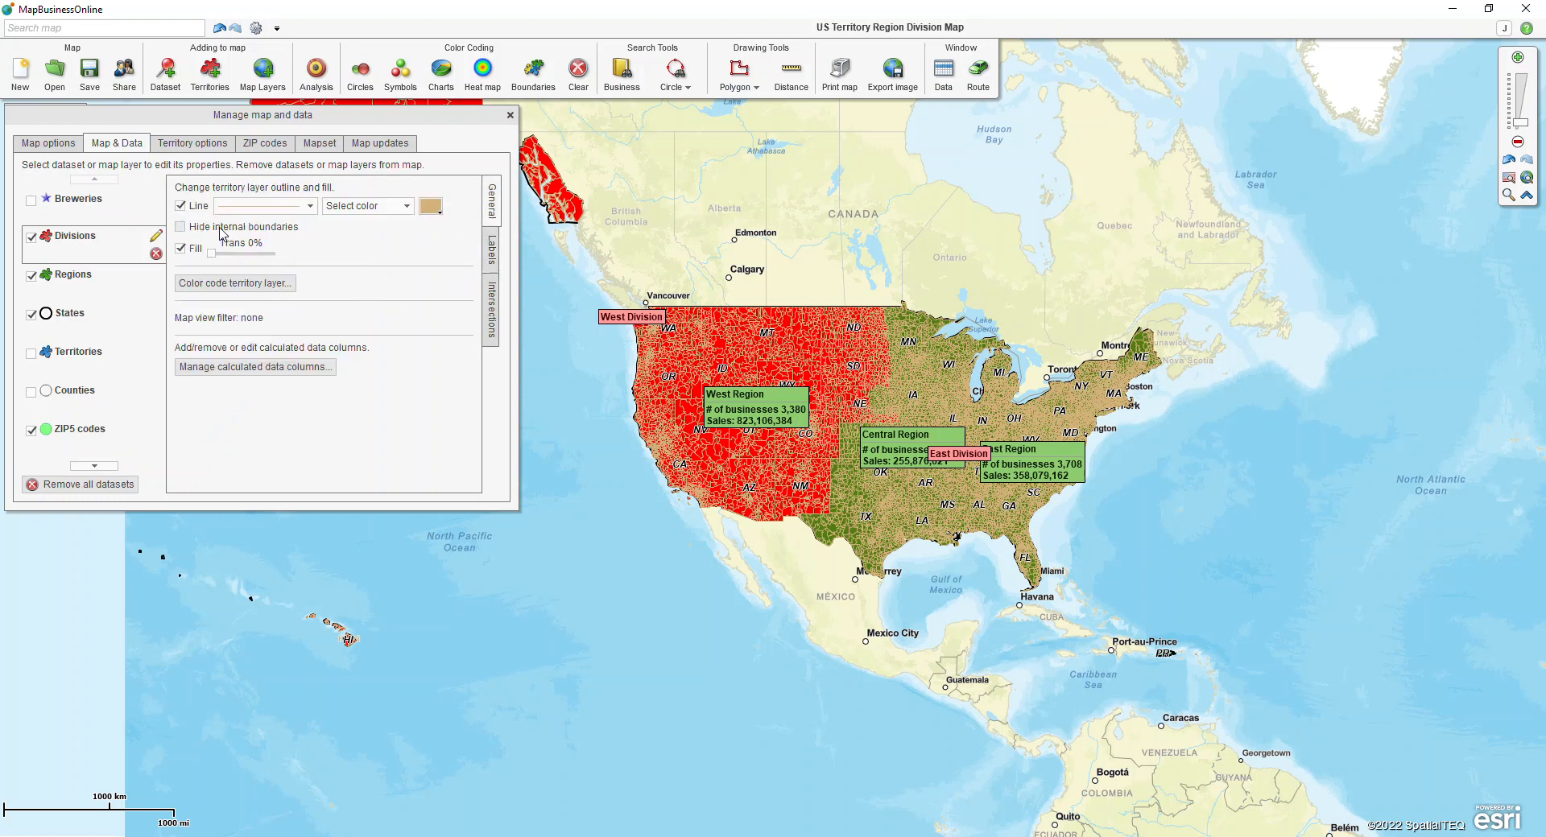
left_click(181, 227)
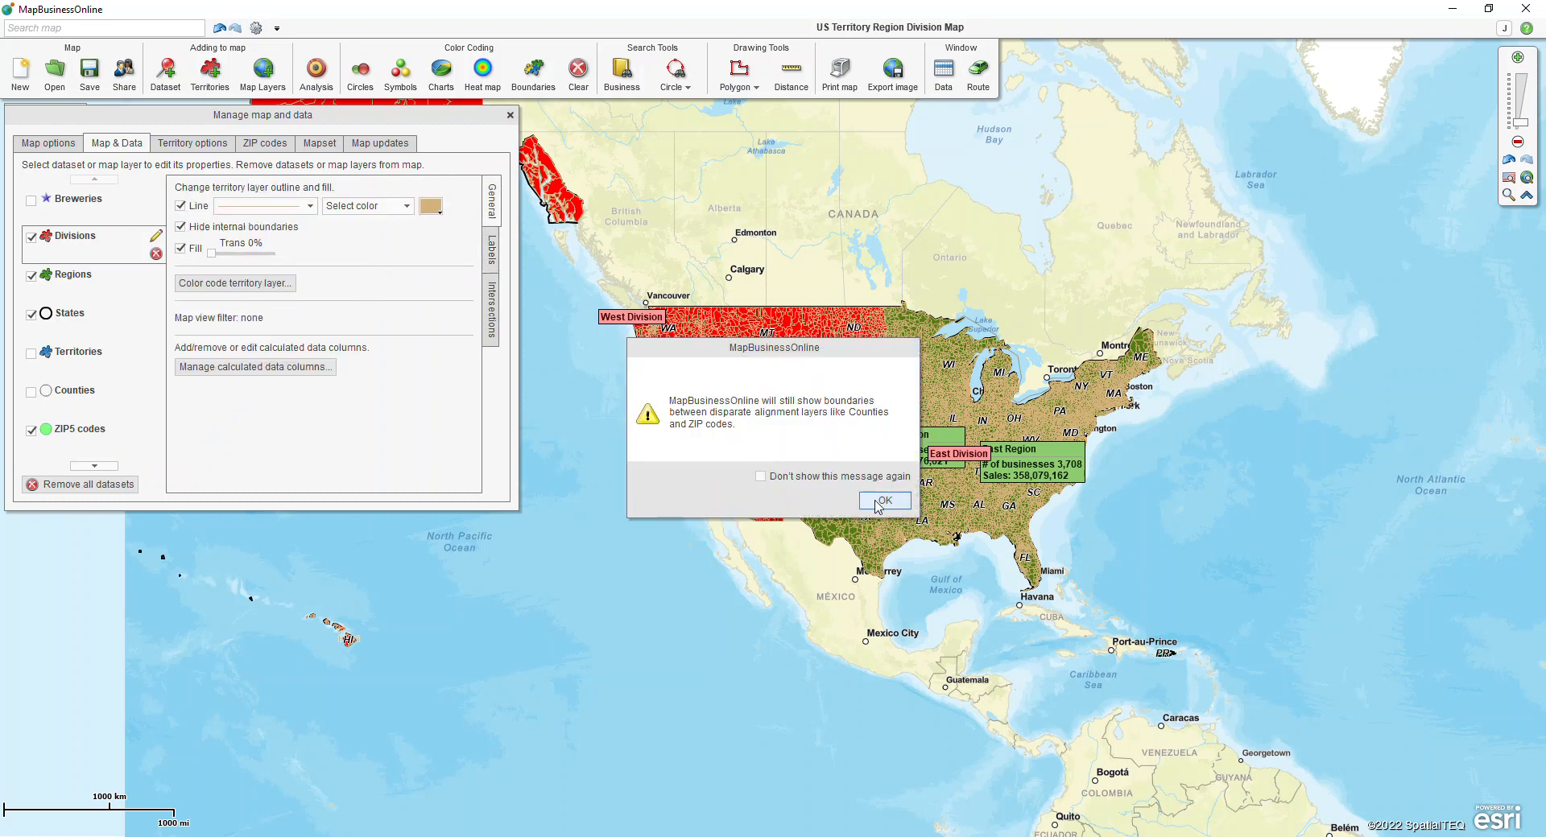
left_click(762, 477)
left_click(881, 501)
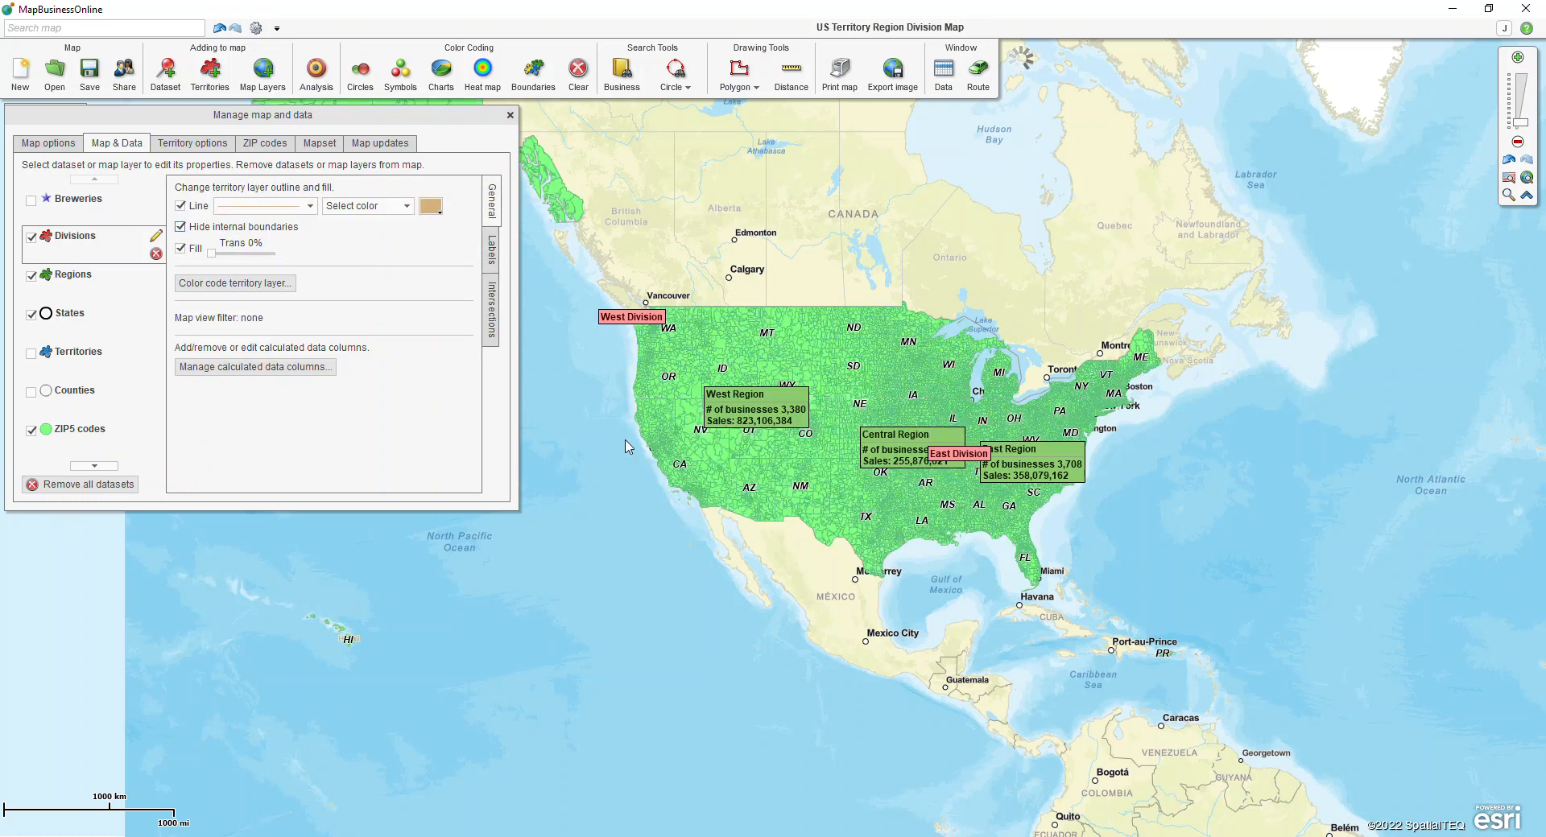
left_click(509, 115)
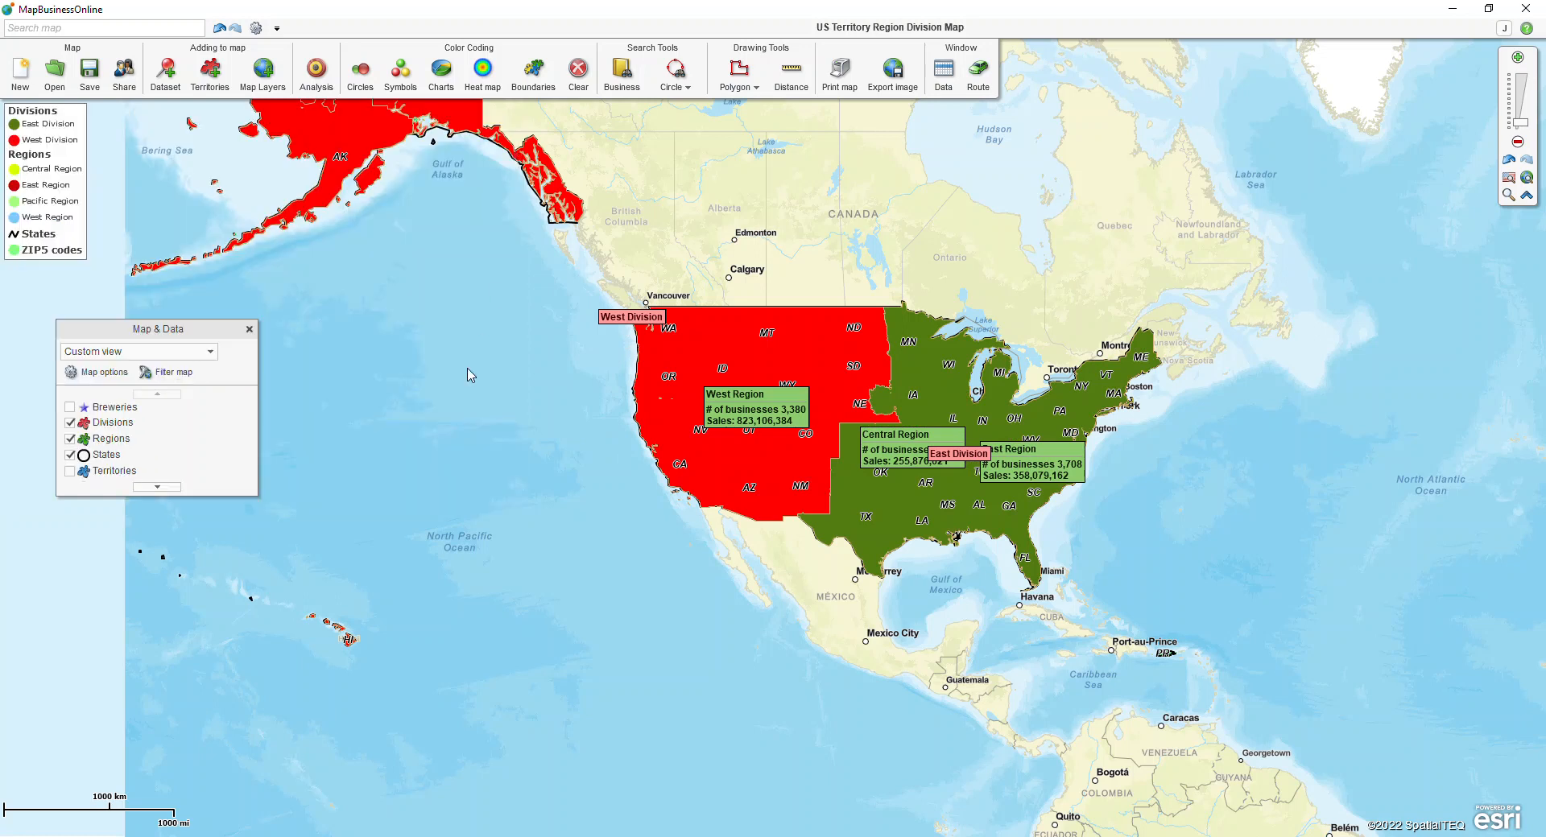
Move the Map & Data window clear of the legend and toggle the Divisions layer off and on.
left_click_drag(171, 332, 318, 332)
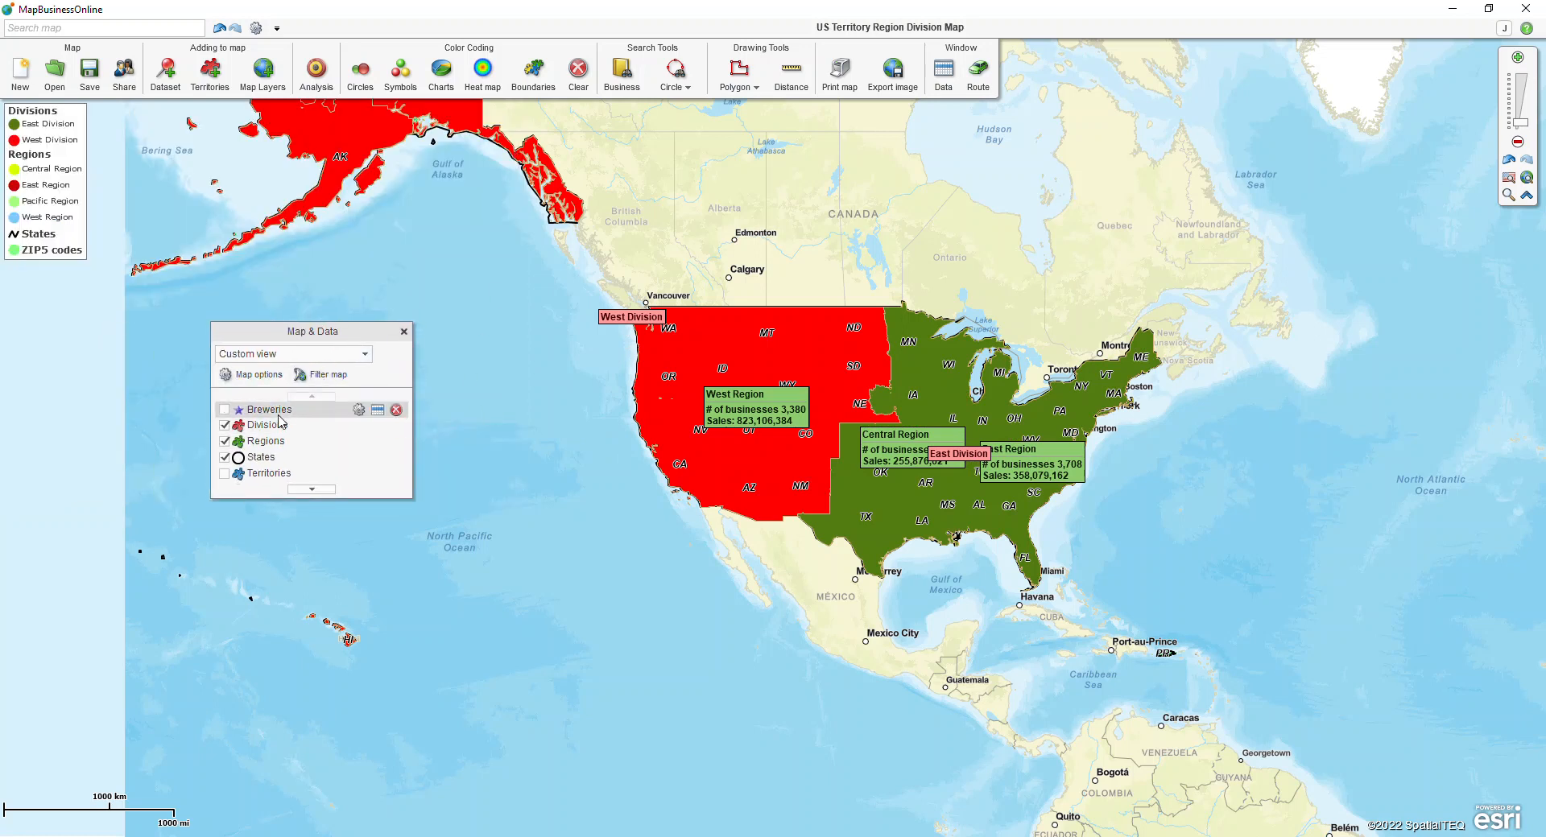
mouse_move(259, 447)
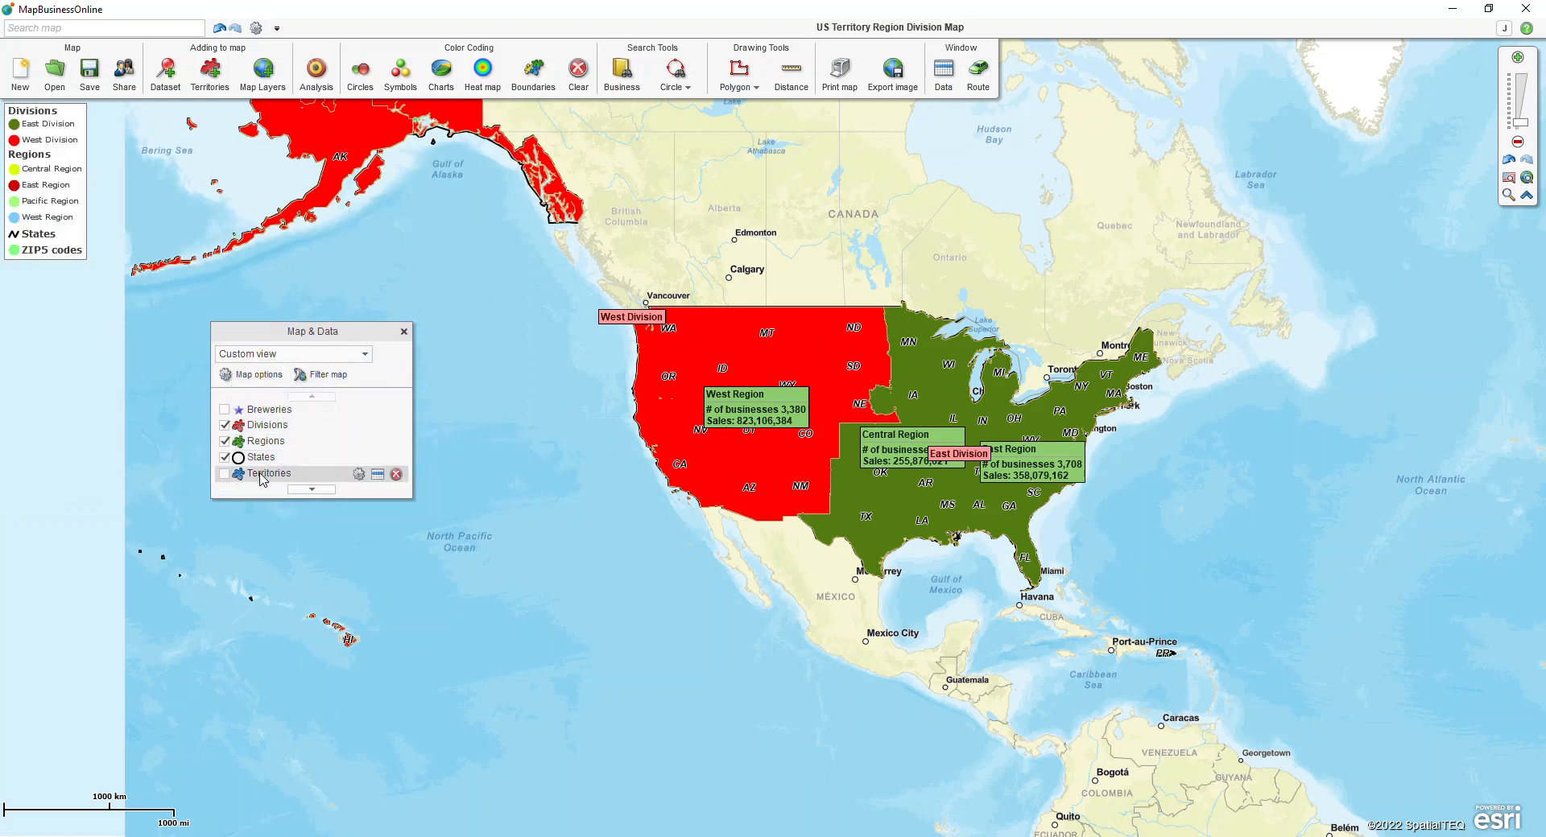
left_click(225, 426)
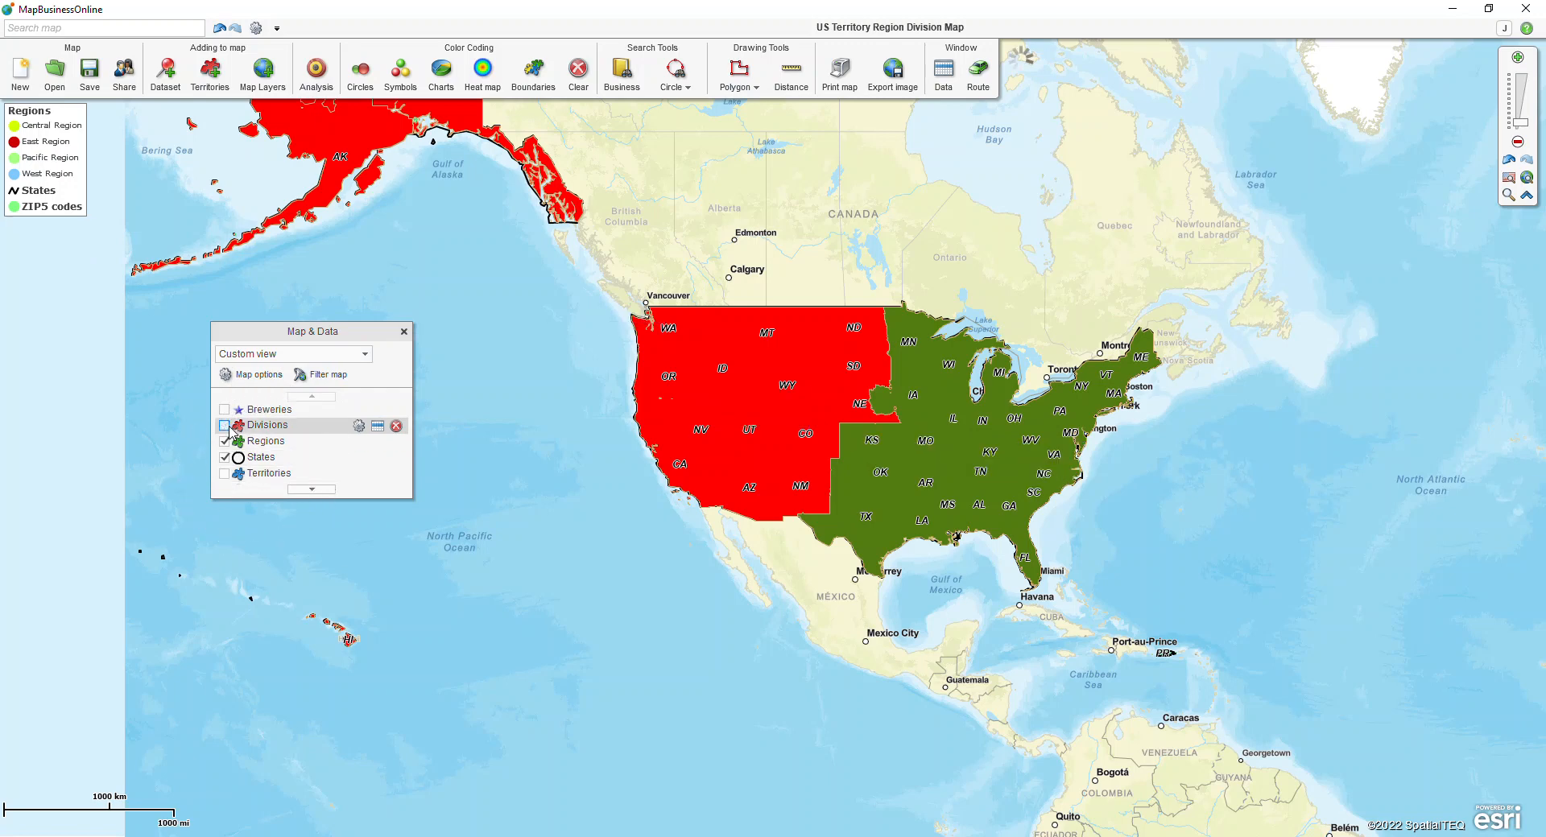
left_click(225, 425)
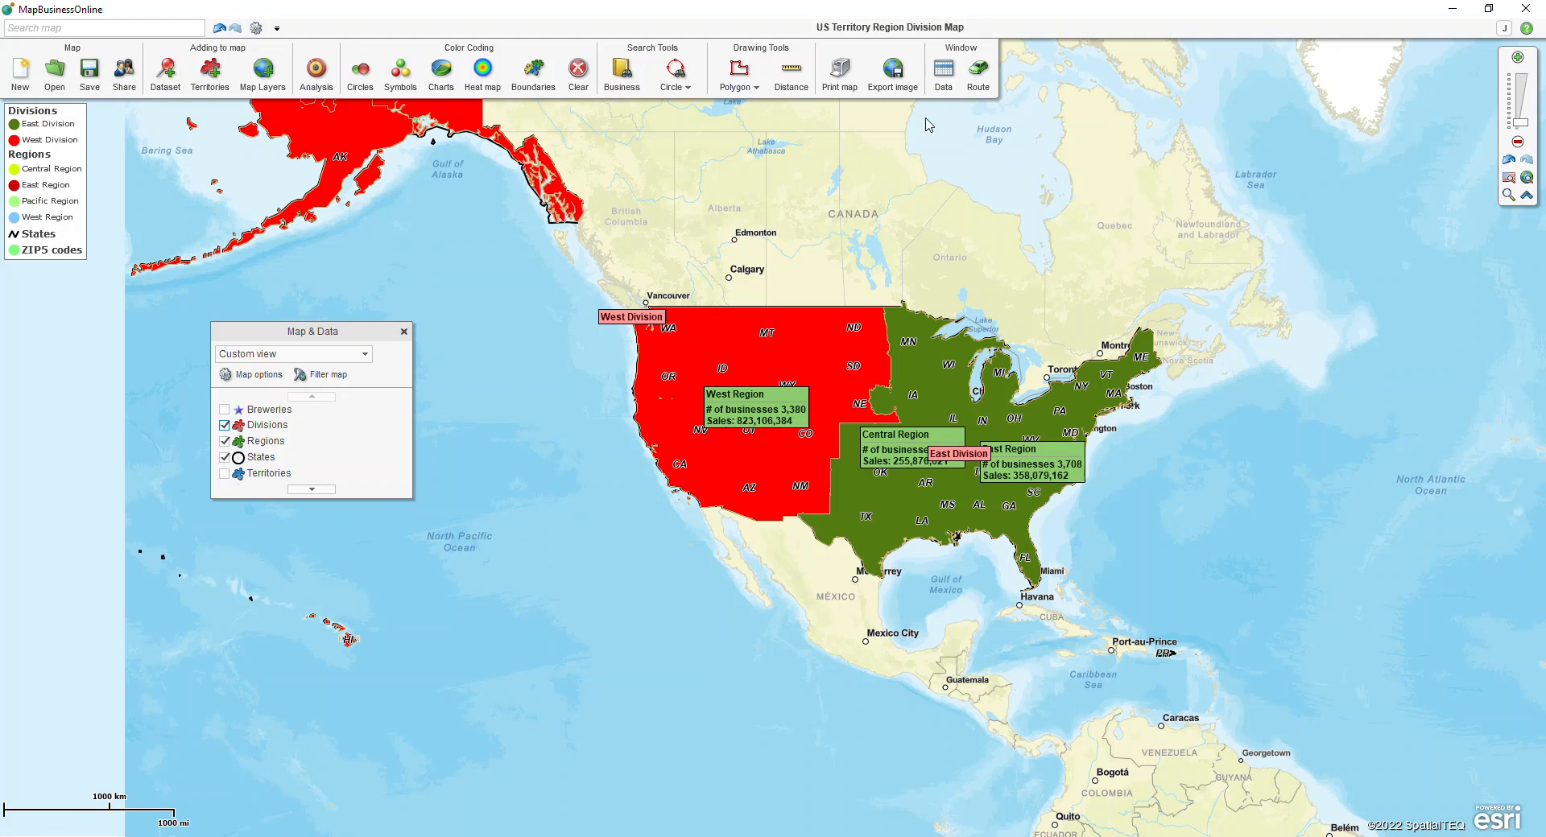
Display the ZIP5 codes data table in place of the West Division data.
left_click(942, 77)
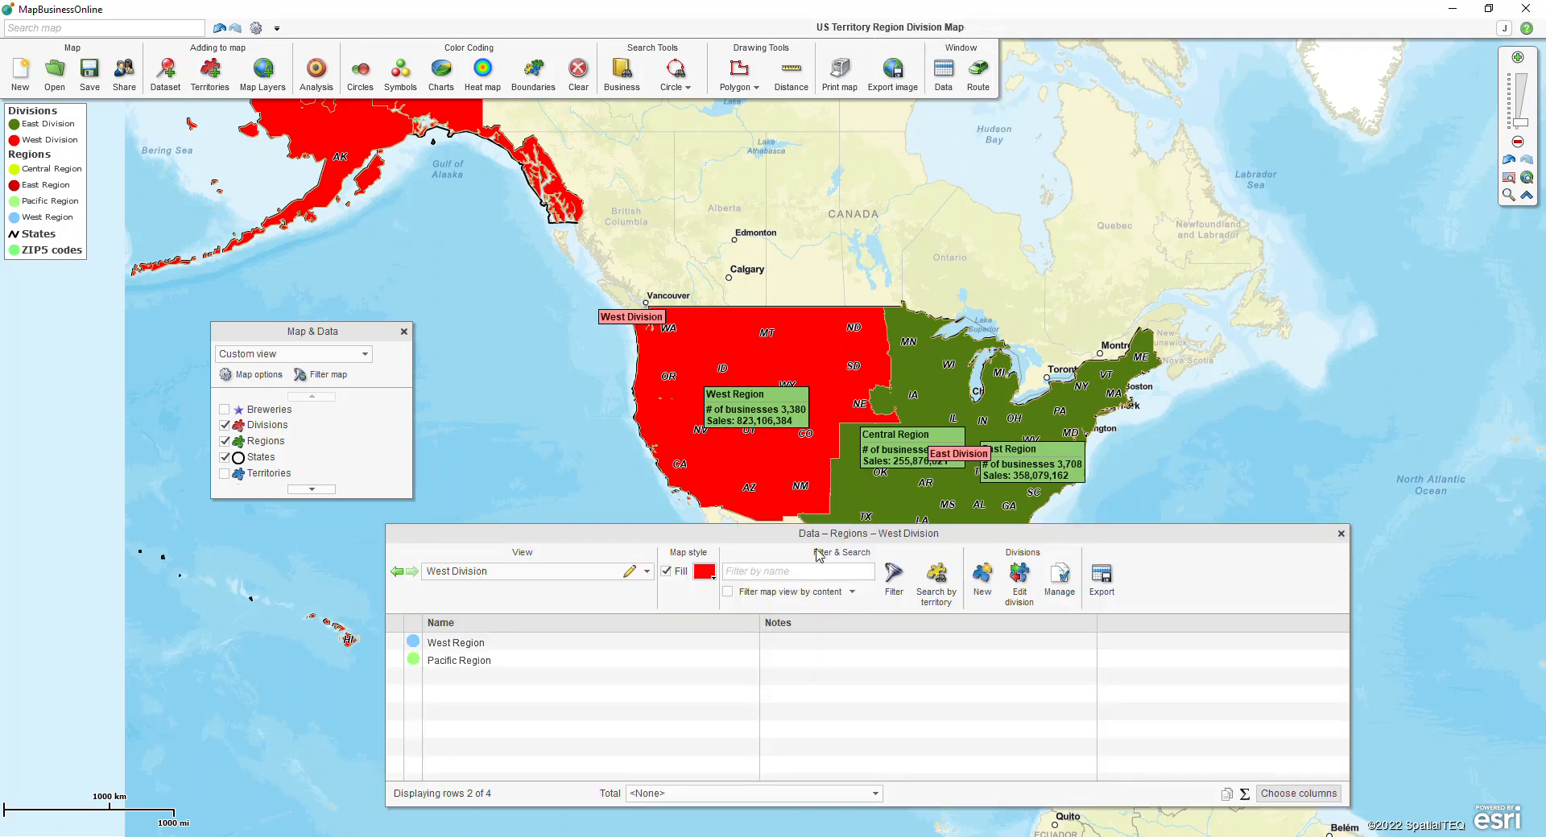
left_click(652, 575)
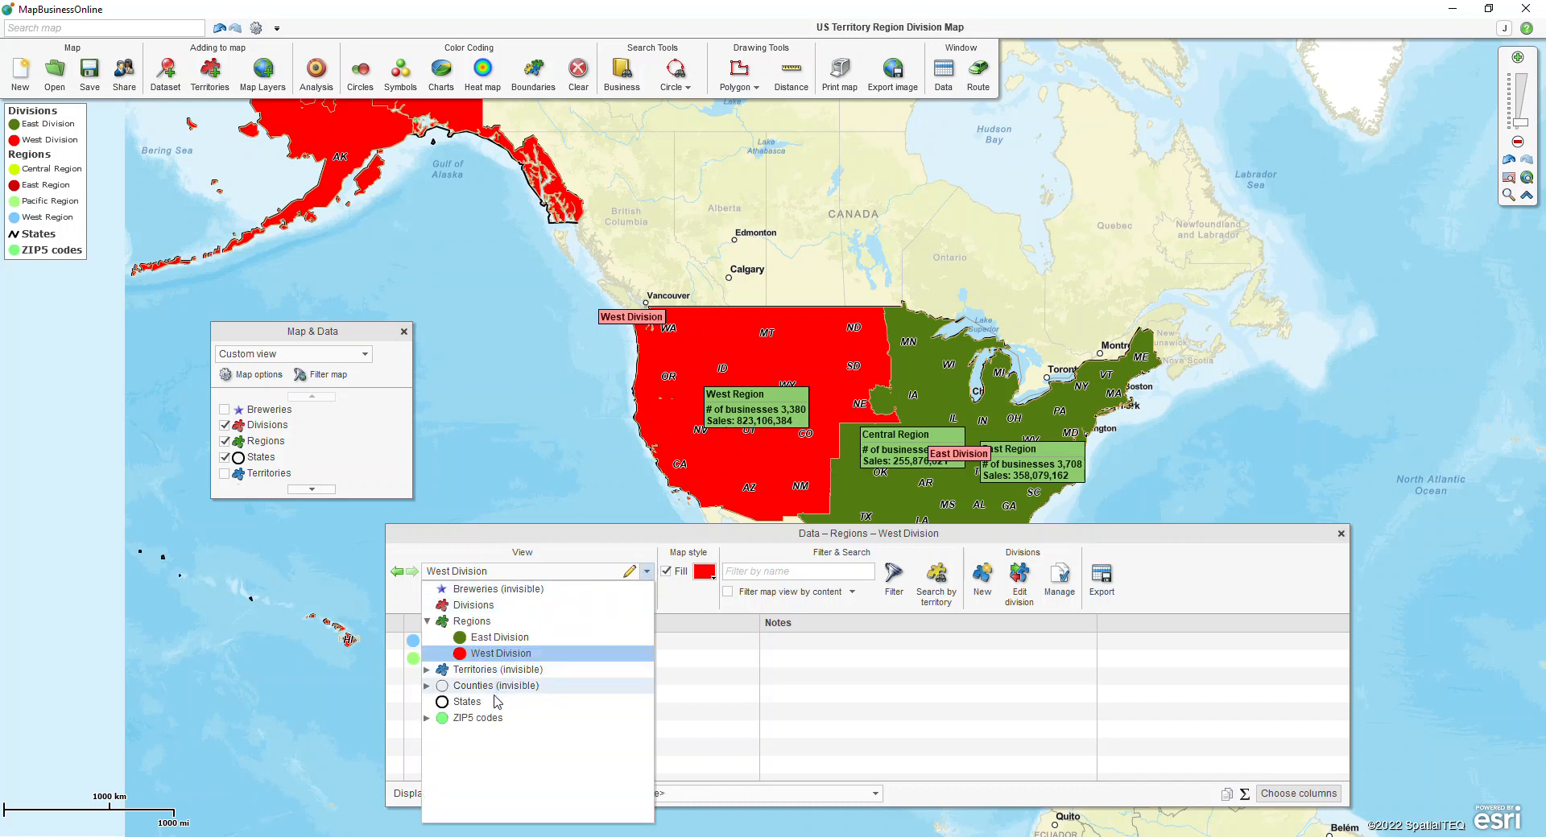
left_click(474, 718)
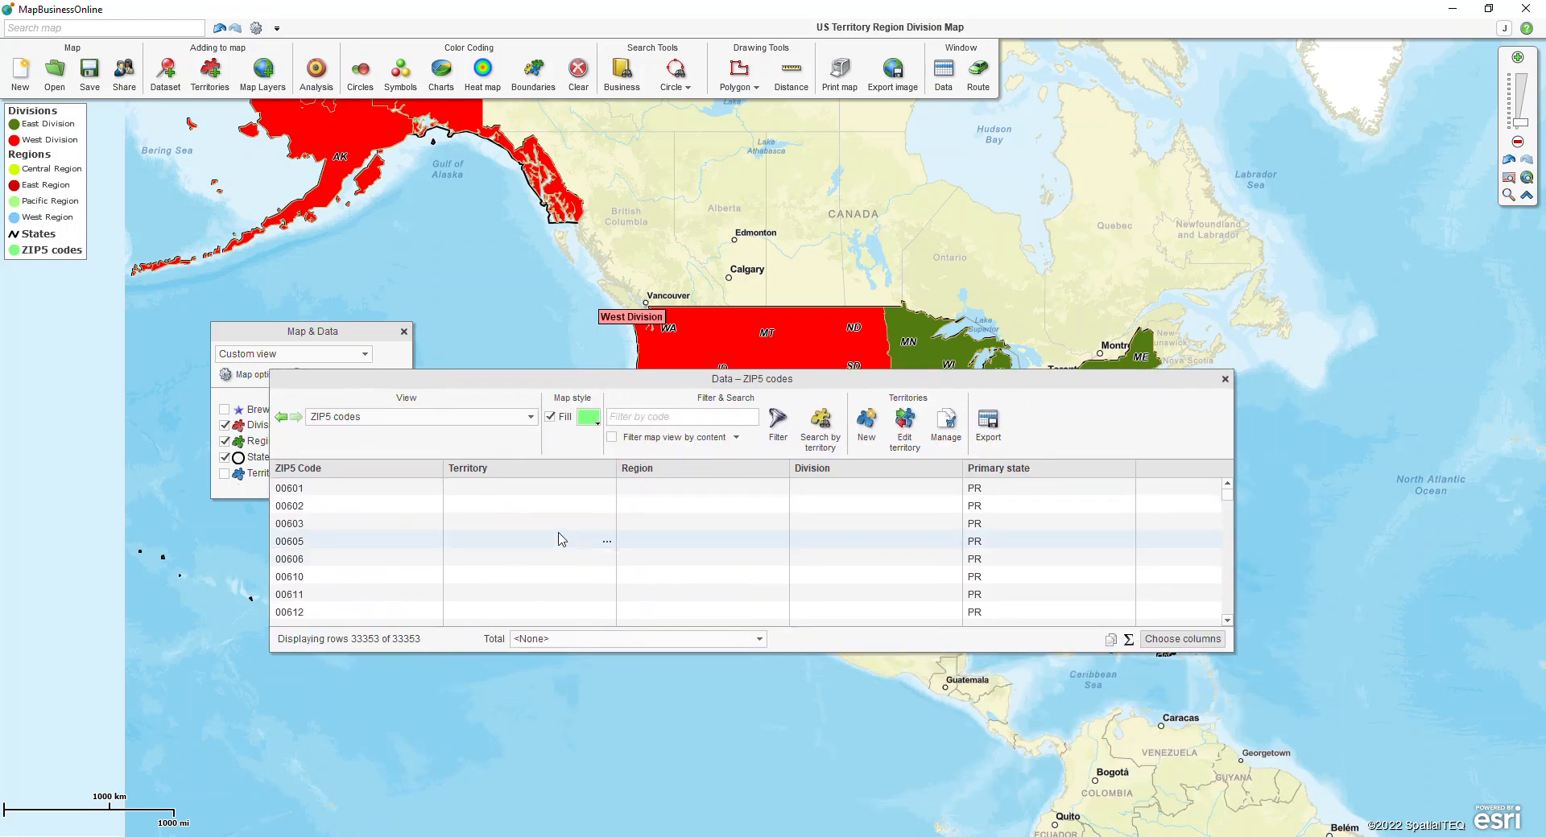
left_click(382, 447)
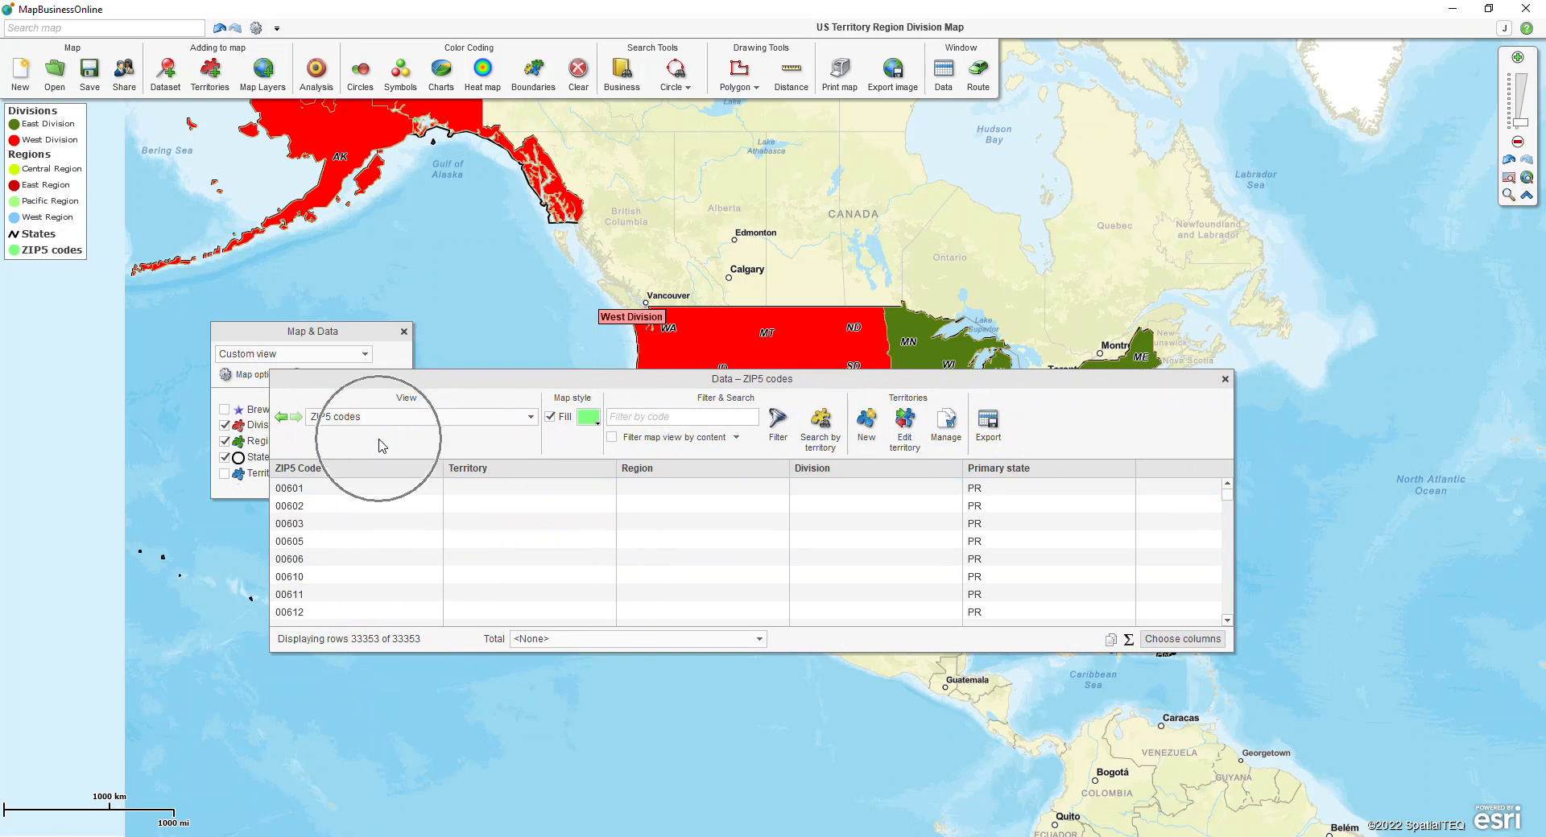
Remove the Territory, Region and Division columns from the ZIP5 codes data table.
left_click(1181, 638)
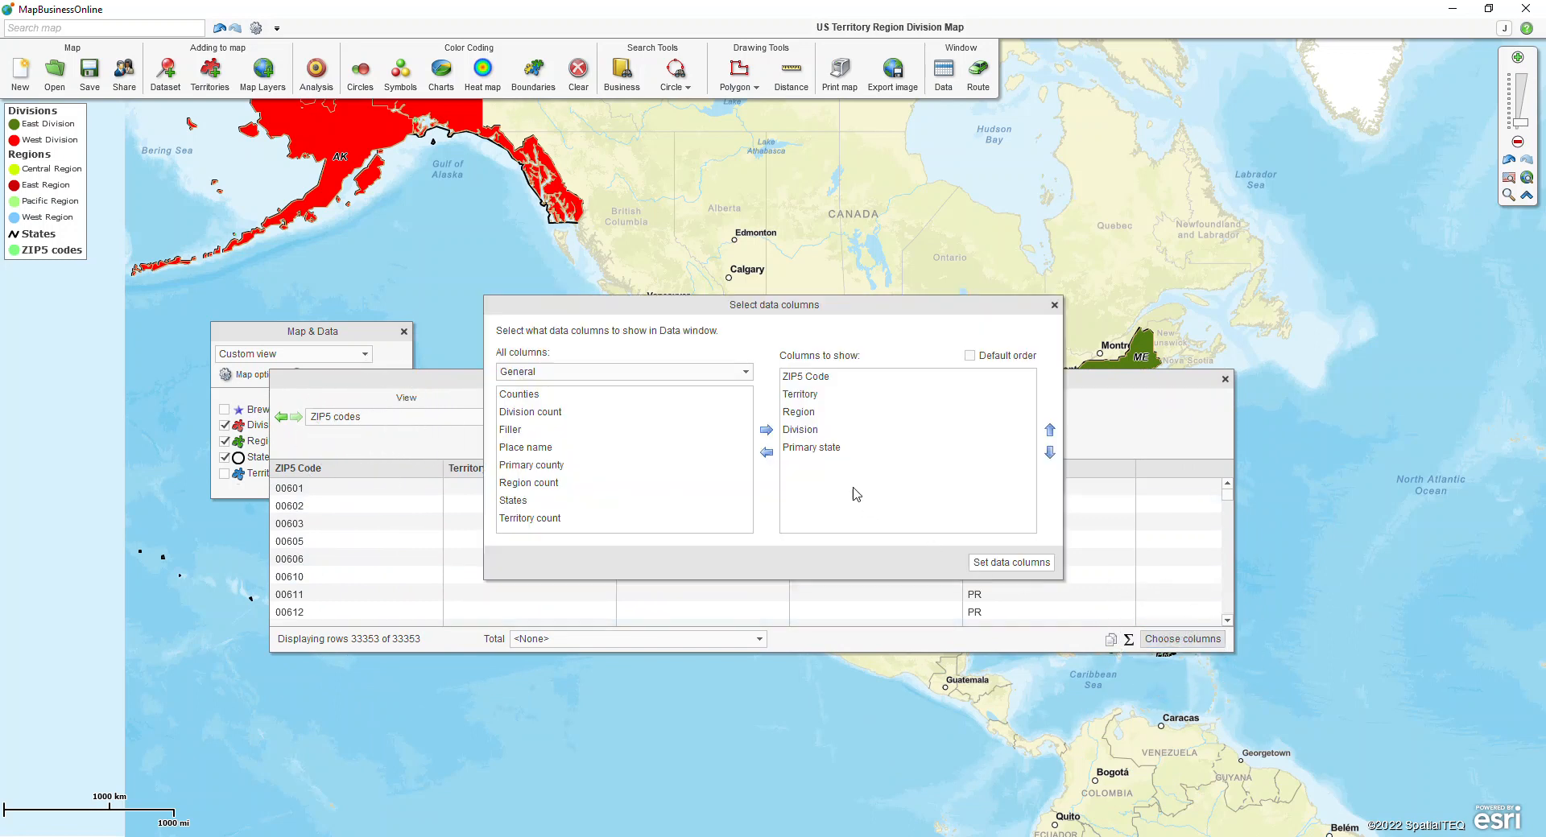
left_click(802, 435)
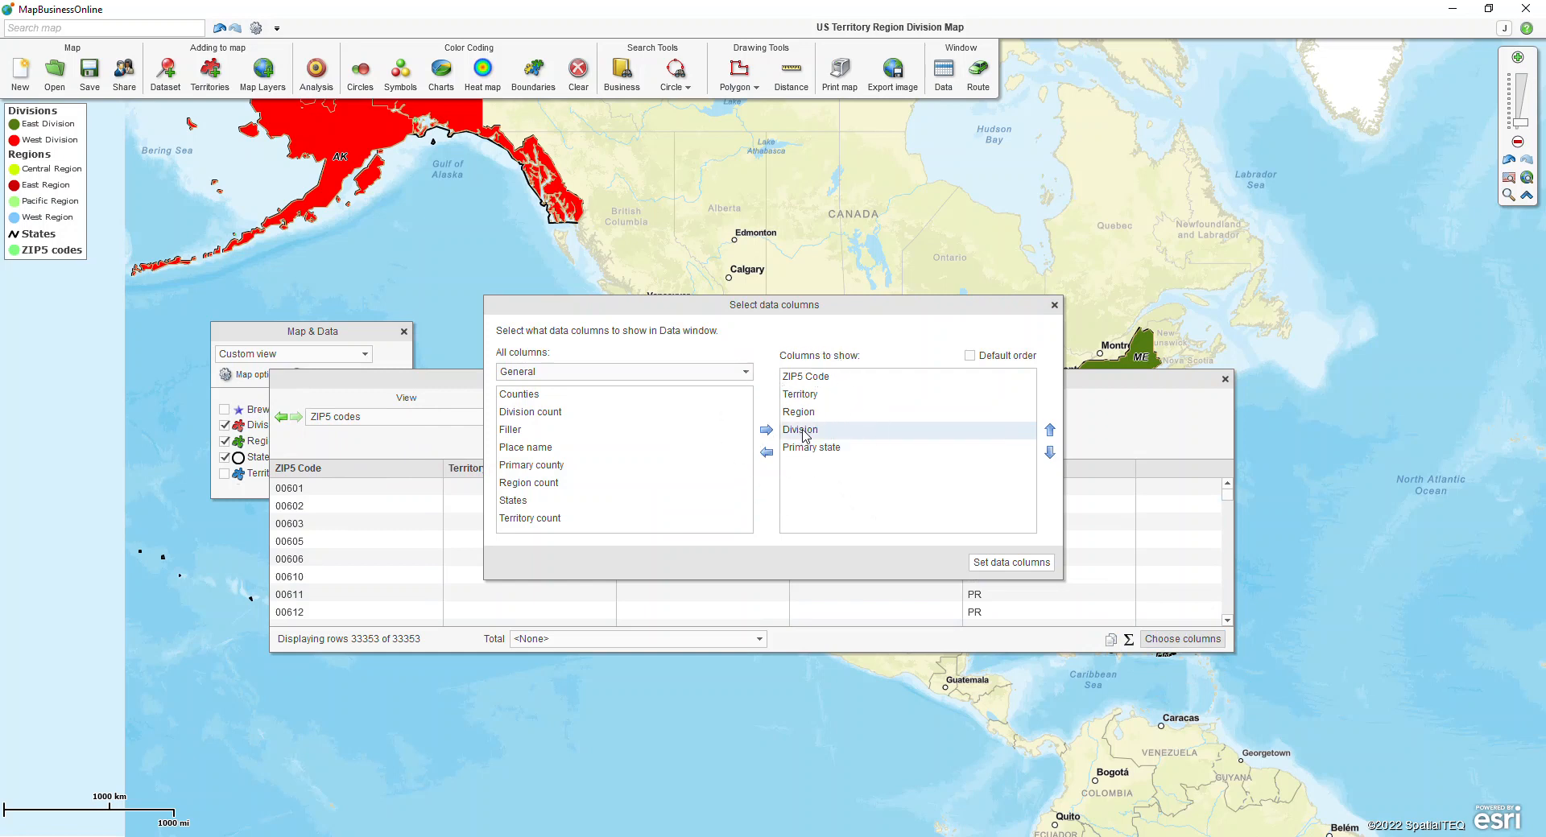
left_click(808, 431)
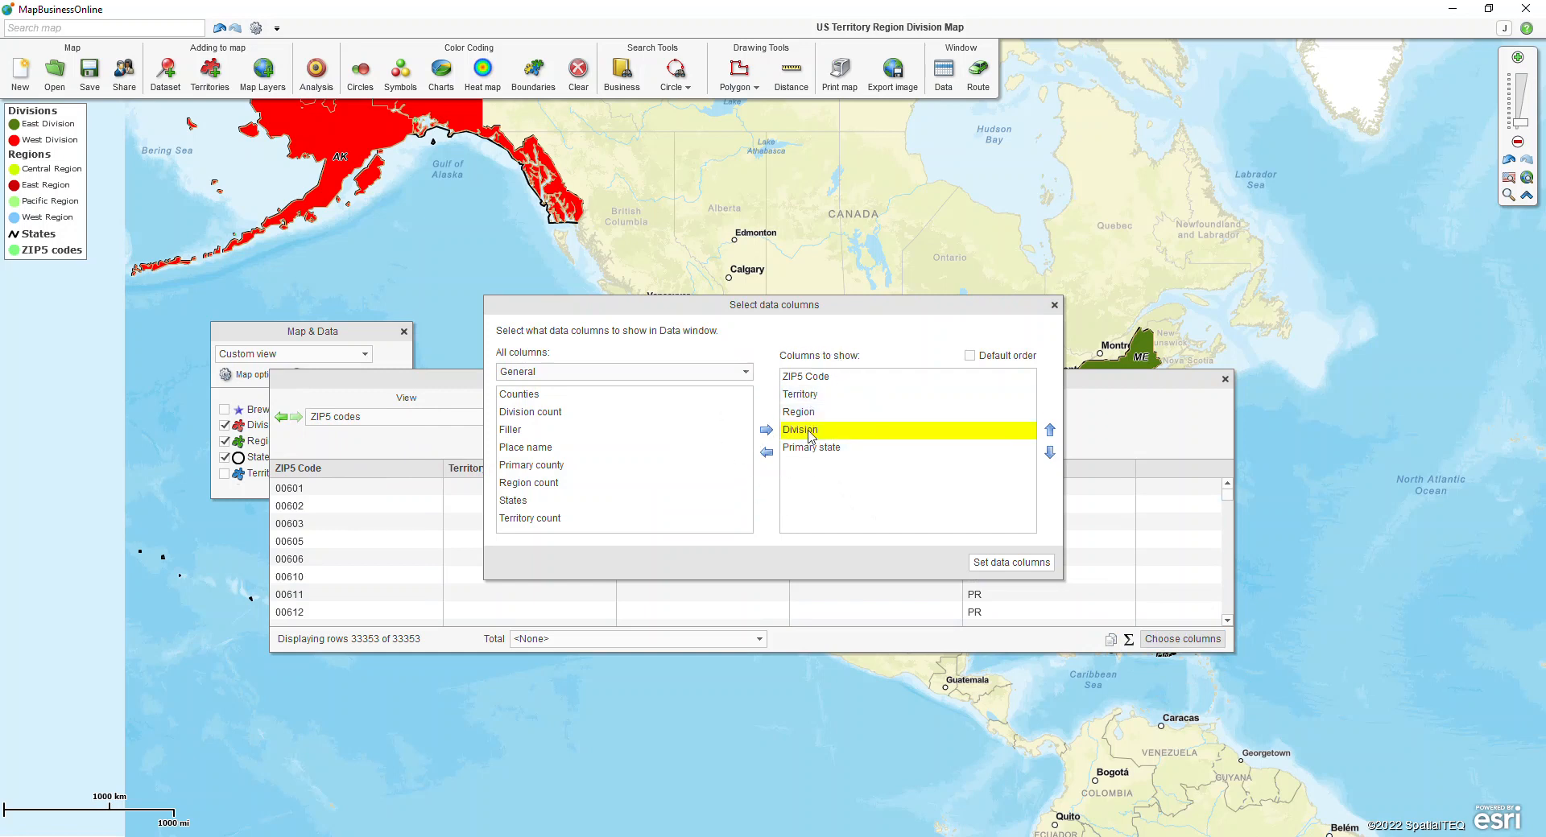
key("shift+Up")
key("shift+Up")
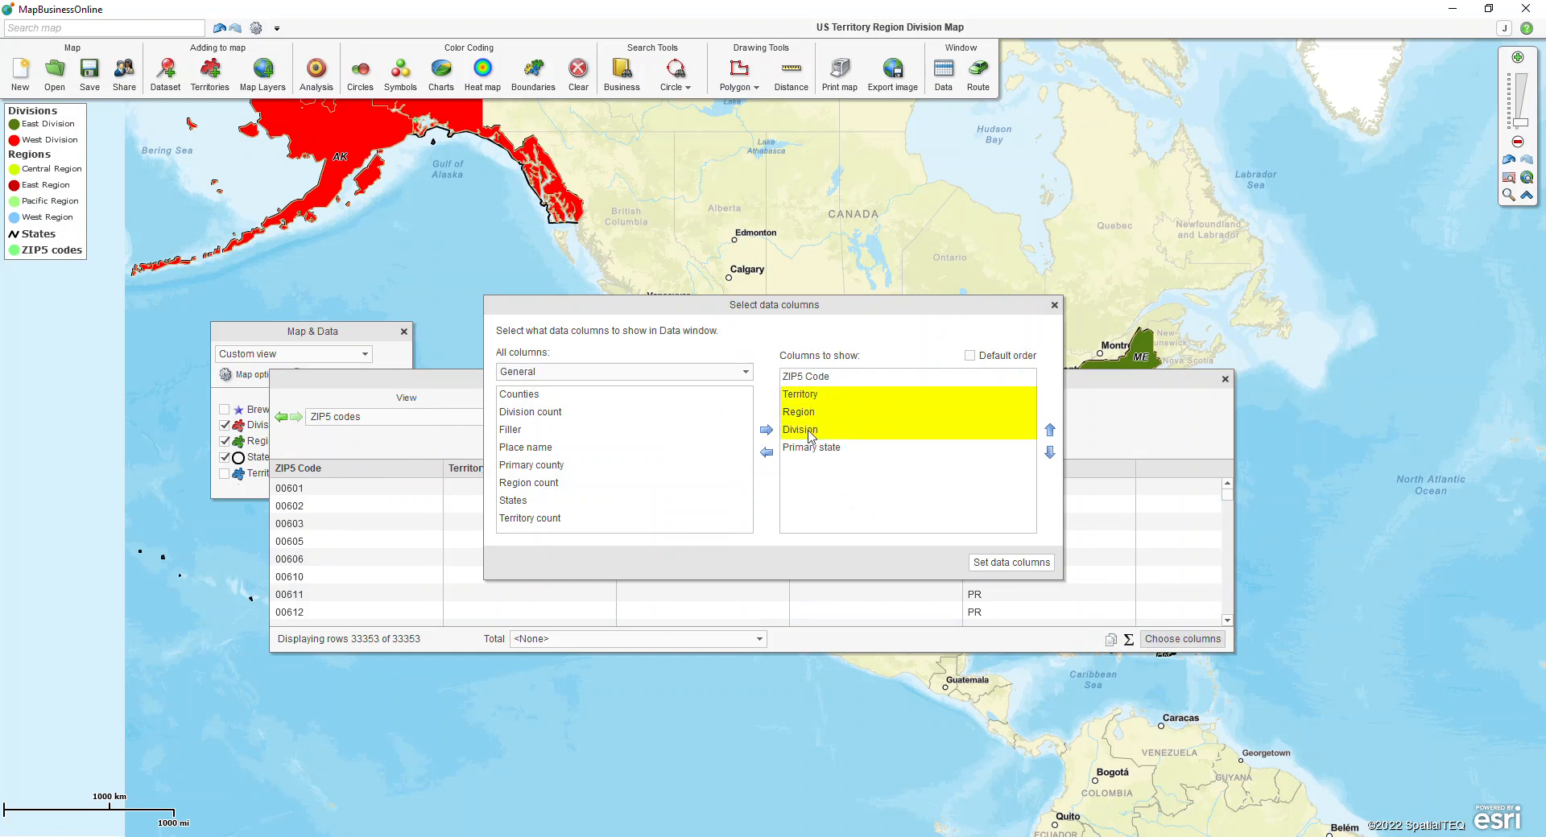
left_click(765, 455)
left_click(1010, 562)
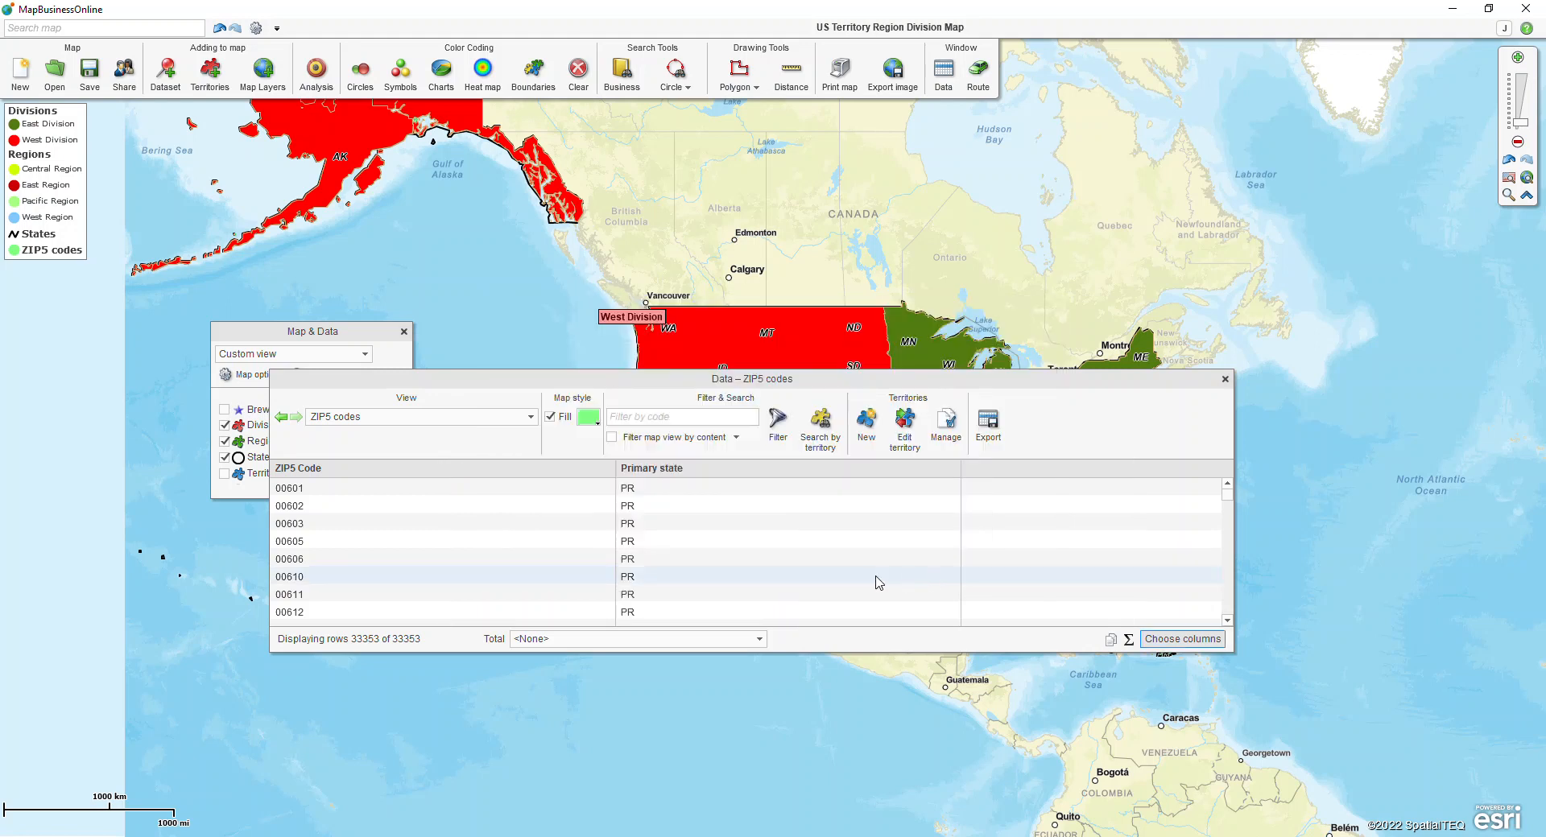
Add the Region, Territory and Division columns, in that order, to the ZIP5 codes columns to show.
left_click(1174, 637)
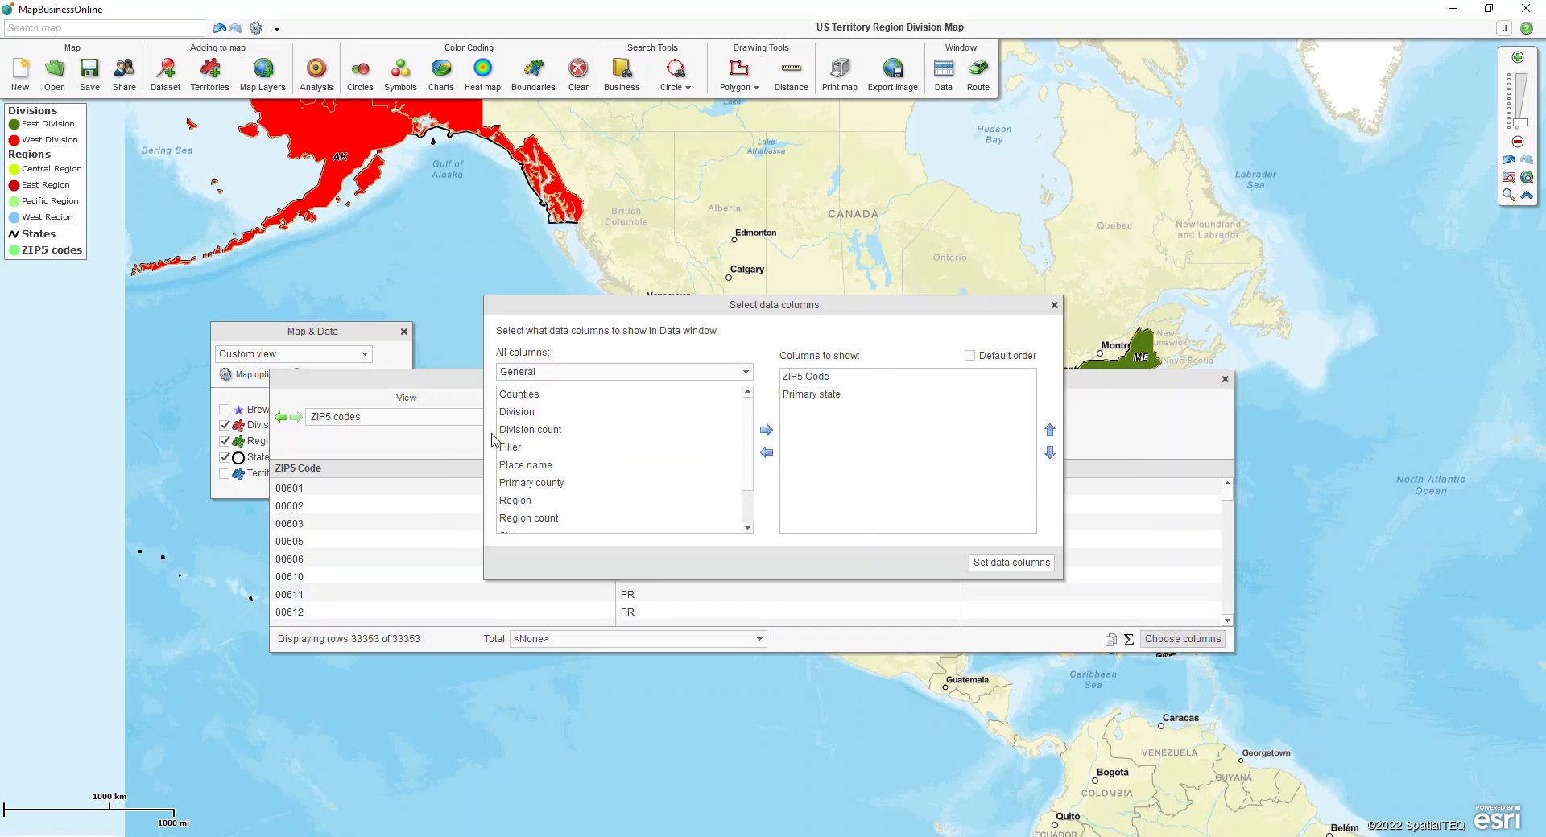
scroll(561, 487, "down", 1)
left_click(564, 453)
left_click(765, 429)
left_click(529, 504)
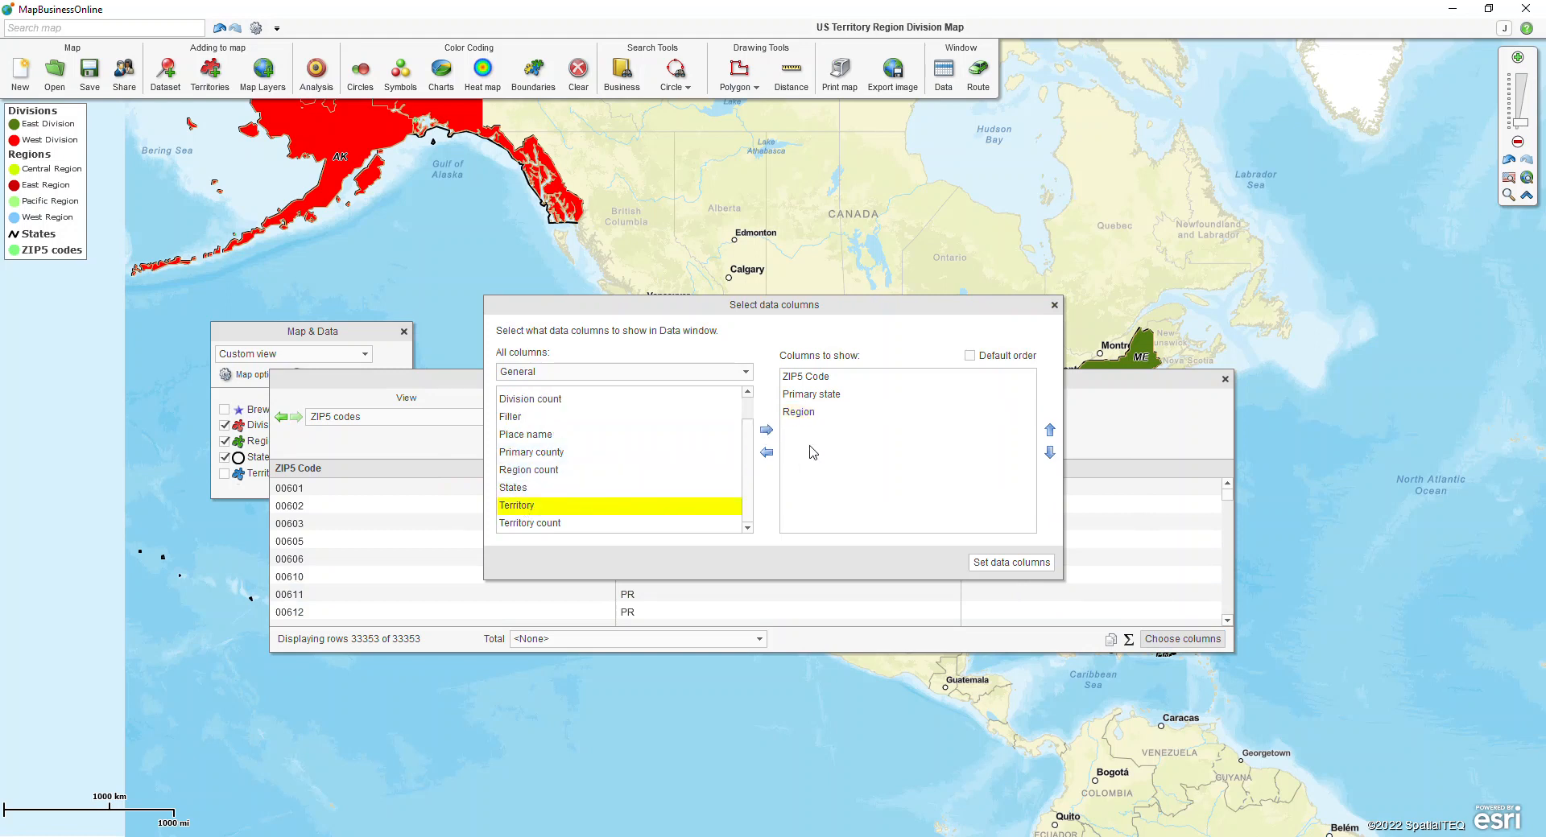
left_click(767, 435)
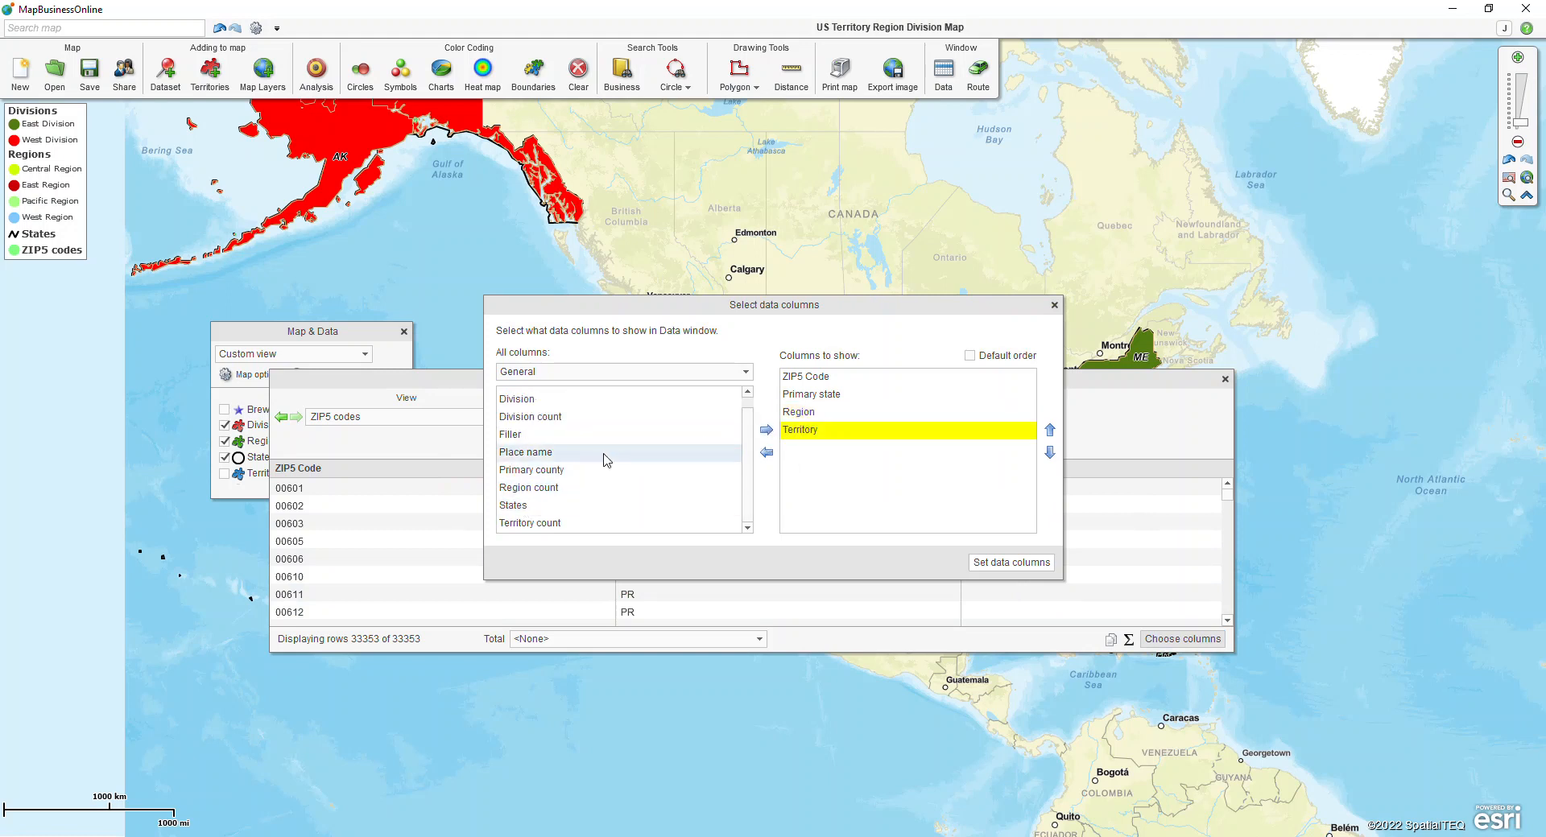
left_click(571, 403)
left_click(765, 431)
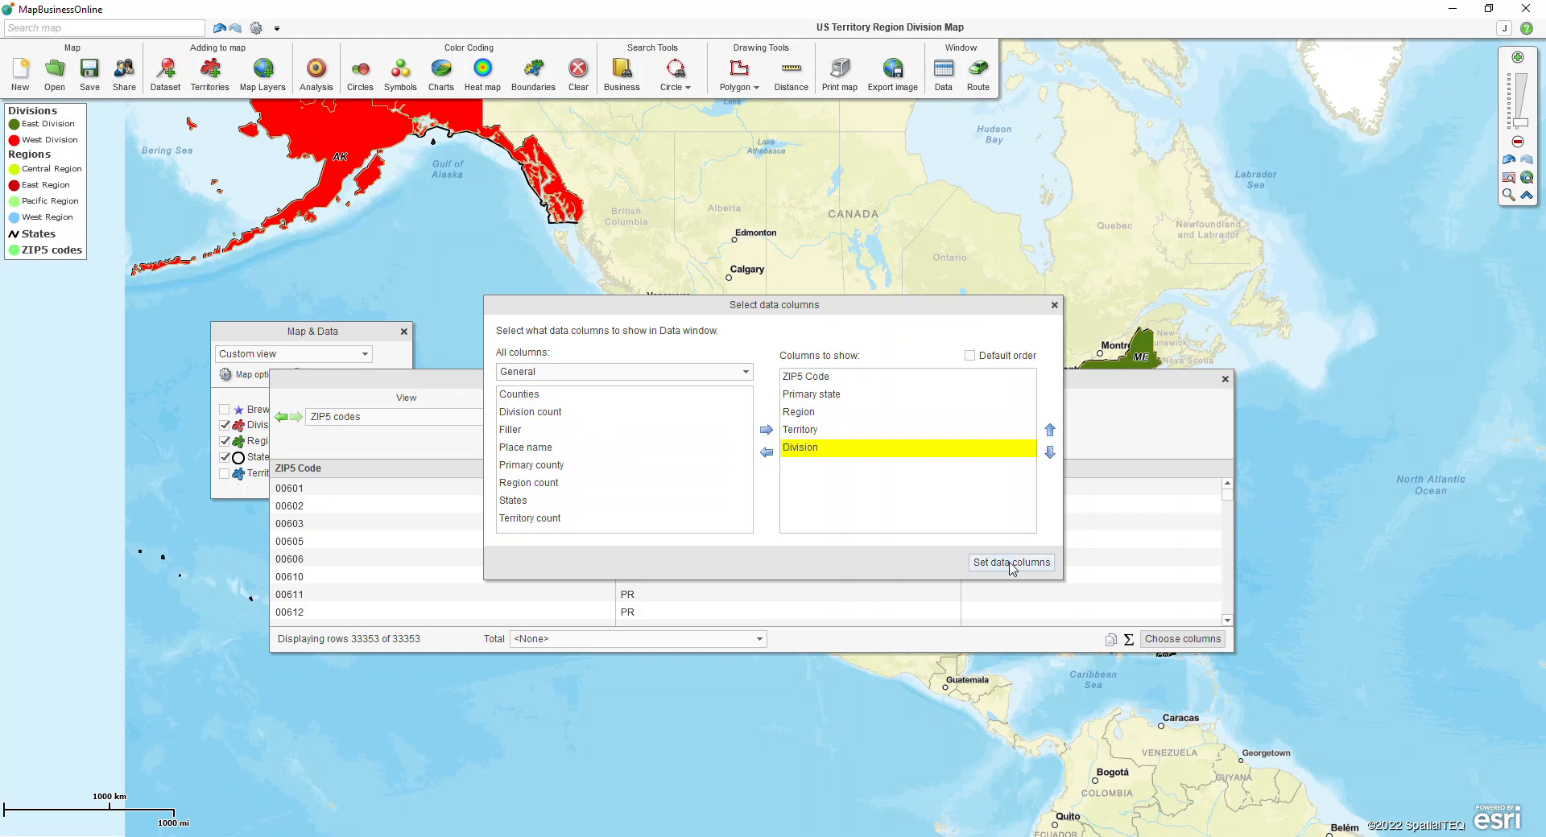
Add the demographic column Population (2021) to the ZIP5 codes table and apply the column selection.
left_click(687, 373)
left_click(583, 407)
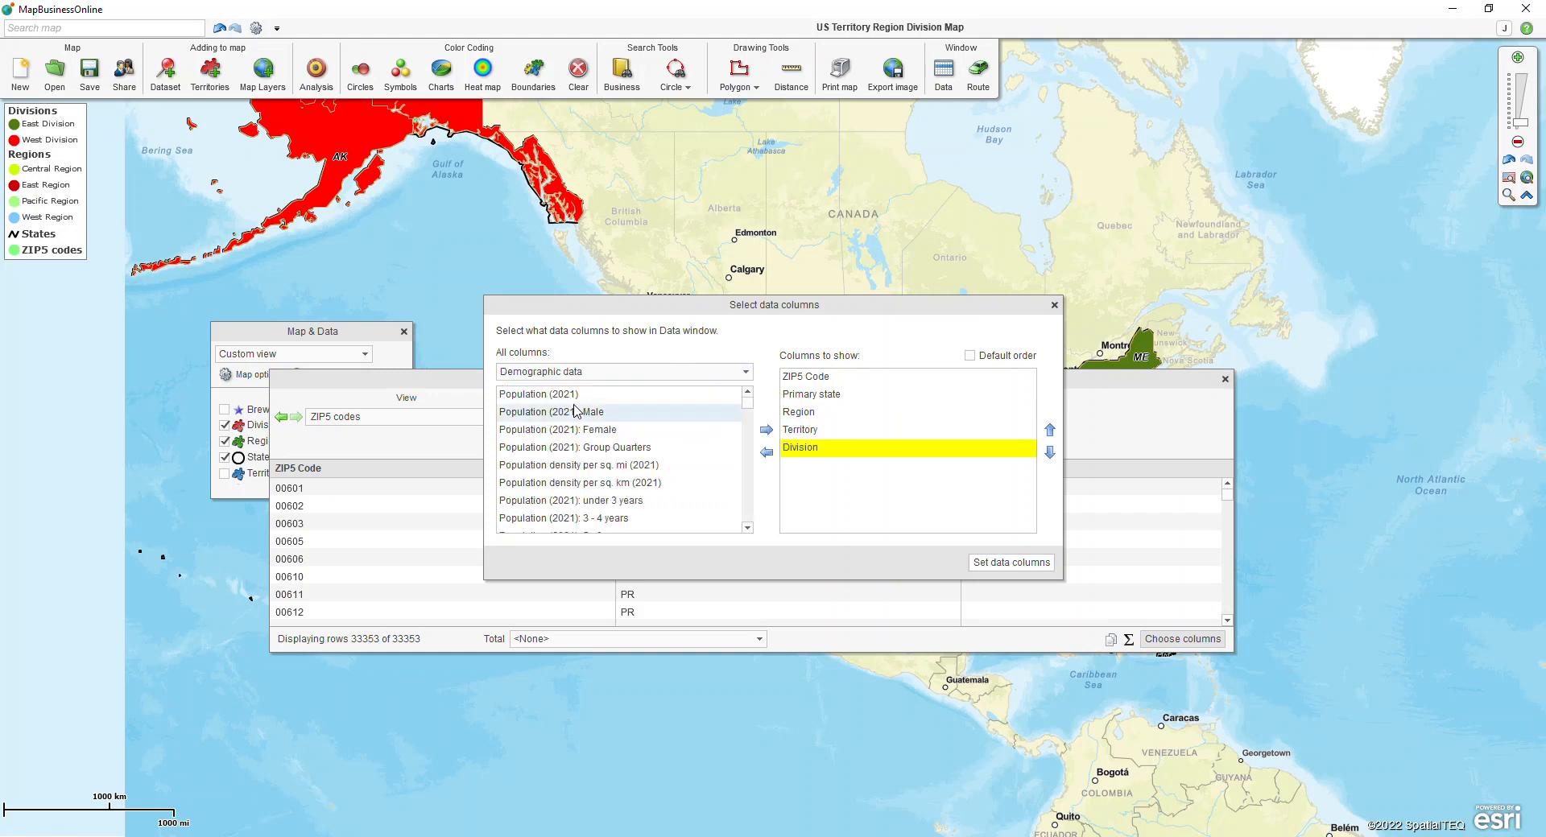
left_click(693, 394)
left_click(765, 432)
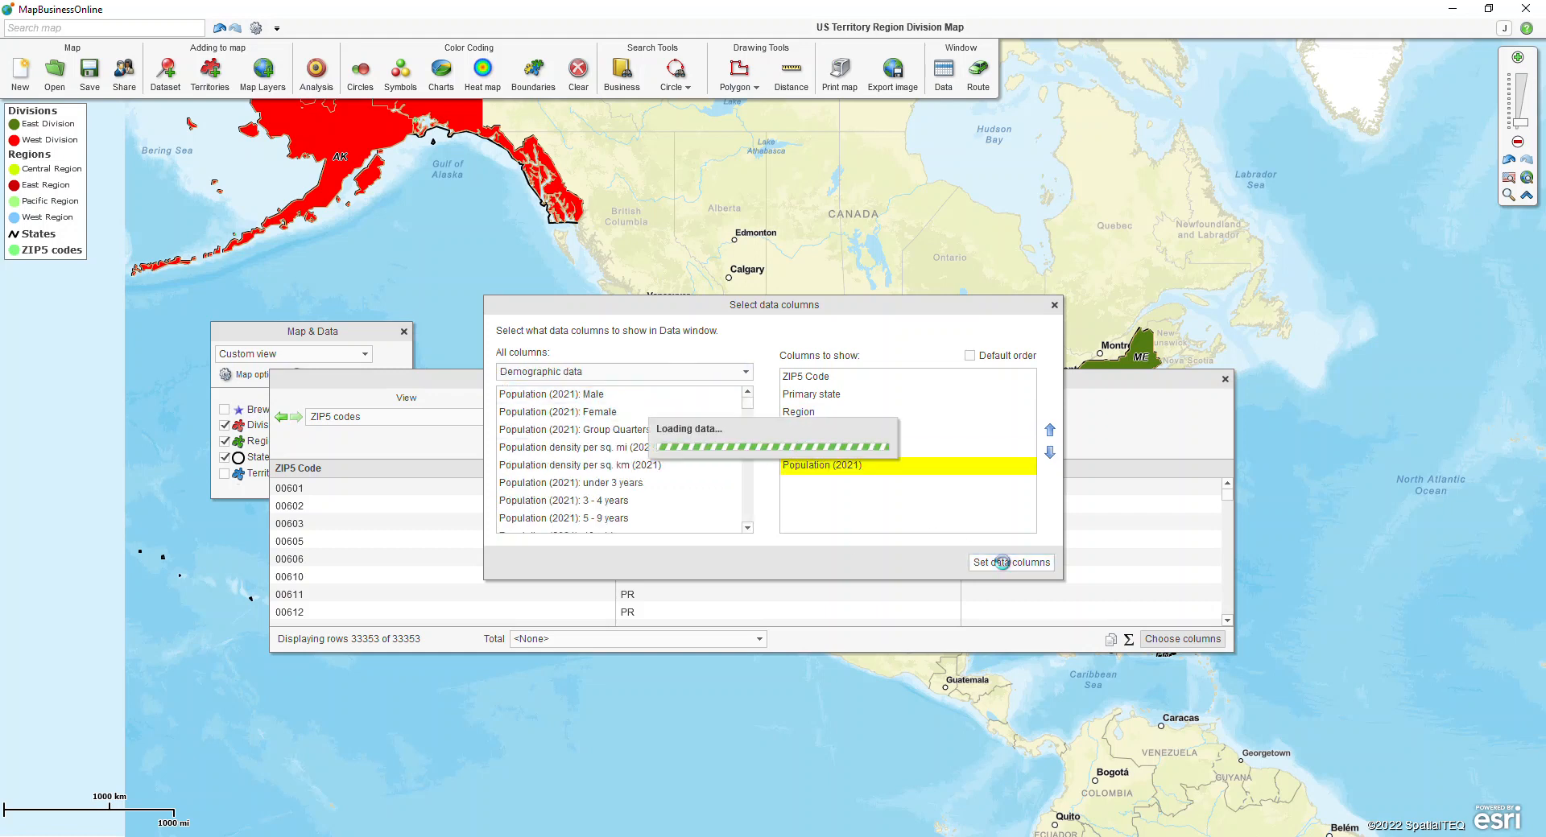
left_click(998, 561)
Review the export options for the ZIP5 codes data, then close them and the data window without exporting.
left_click(986, 425)
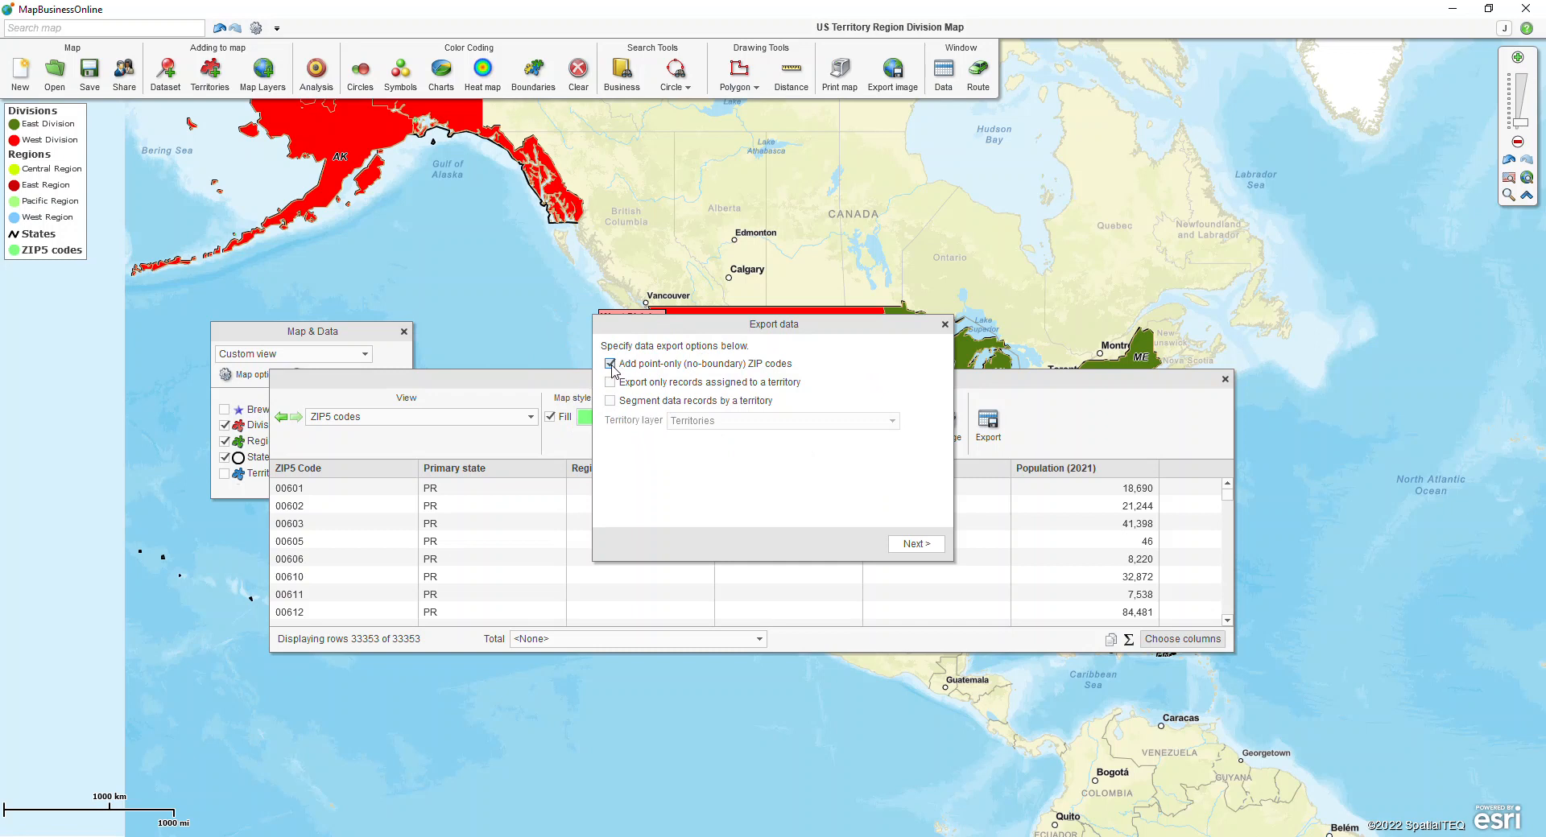
left_click(610, 382)
left_click(945, 325)
left_click(1224, 380)
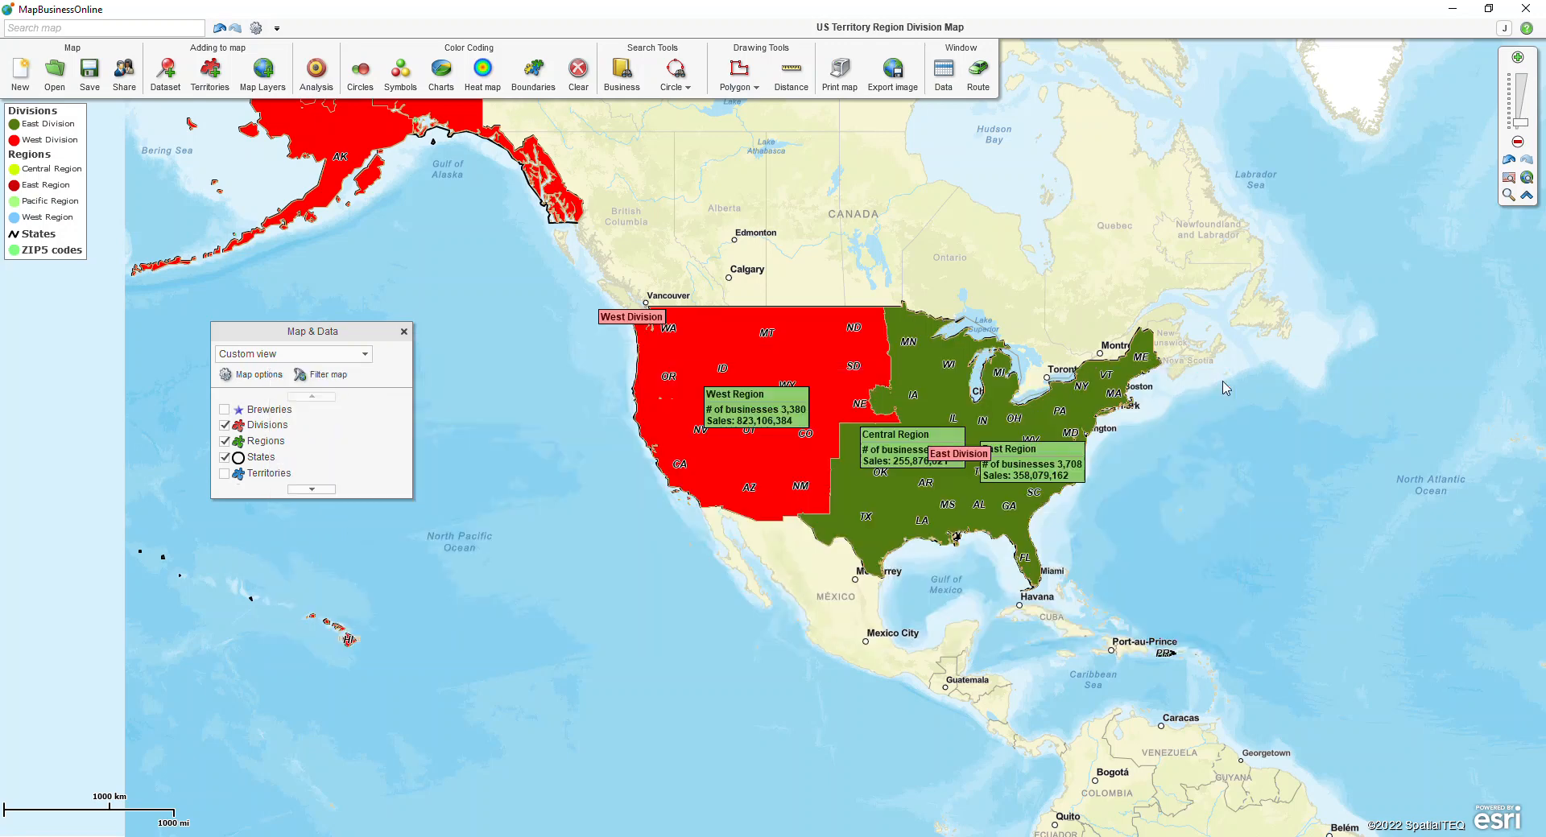
Hide the Divisions and Regions layers and show the Territories layer on the map.
scroll(914, 399, "up", 2)
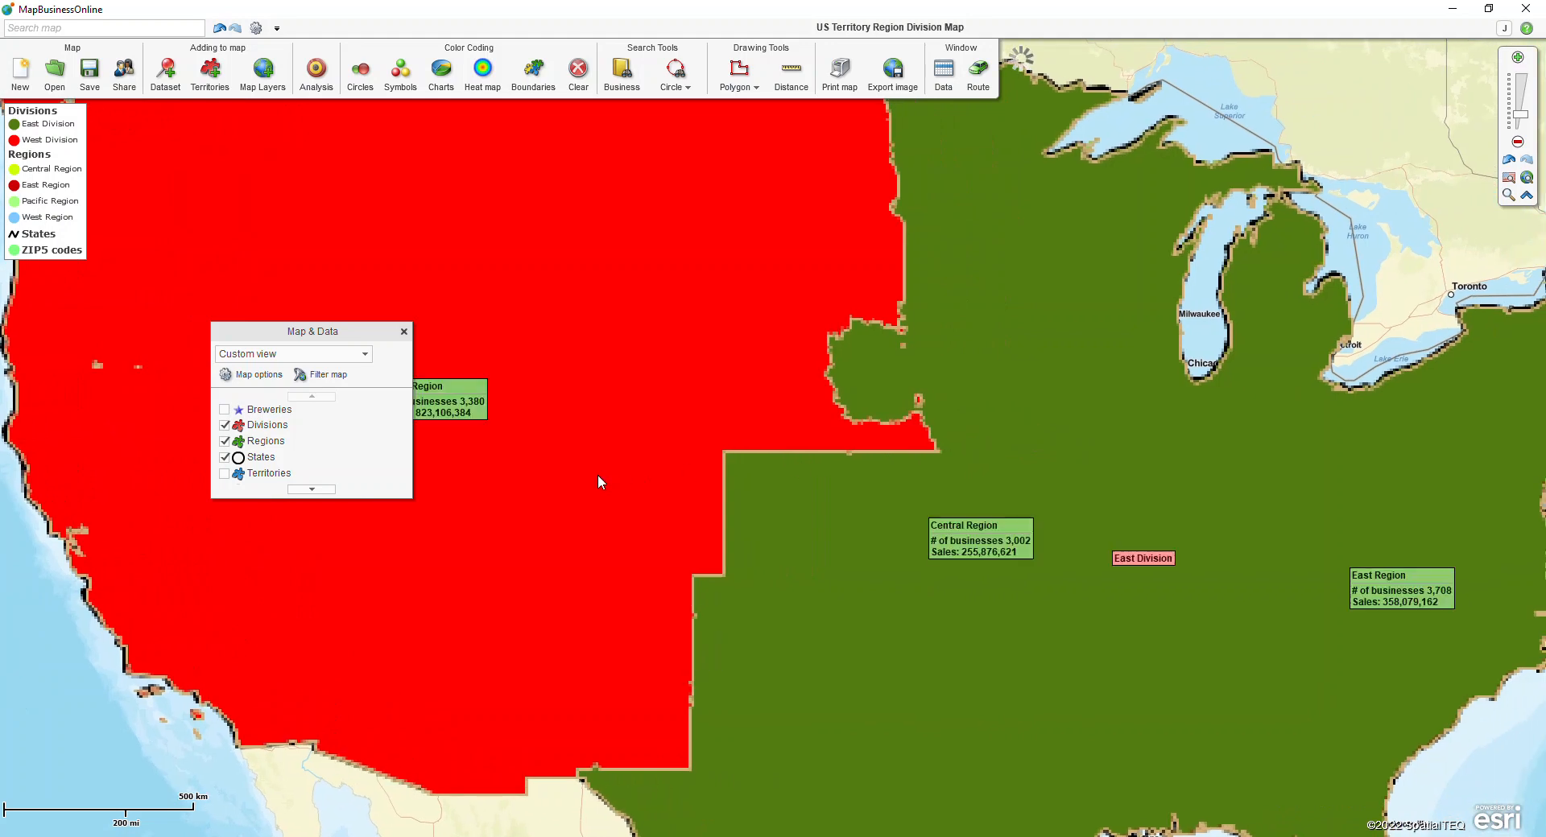
left_click(225, 426)
left_click(225, 442)
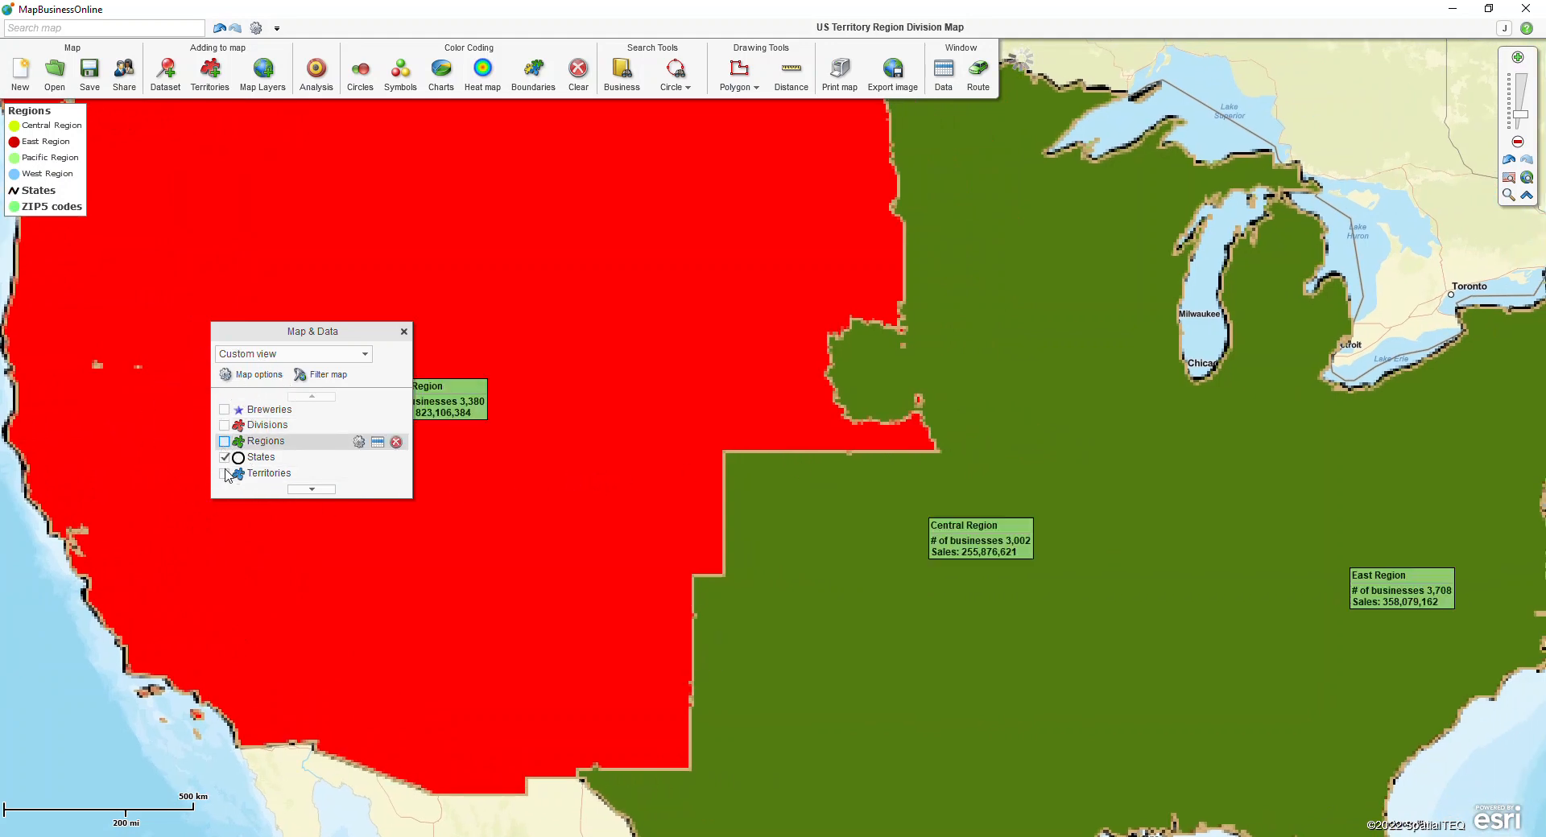
left_click(225, 474)
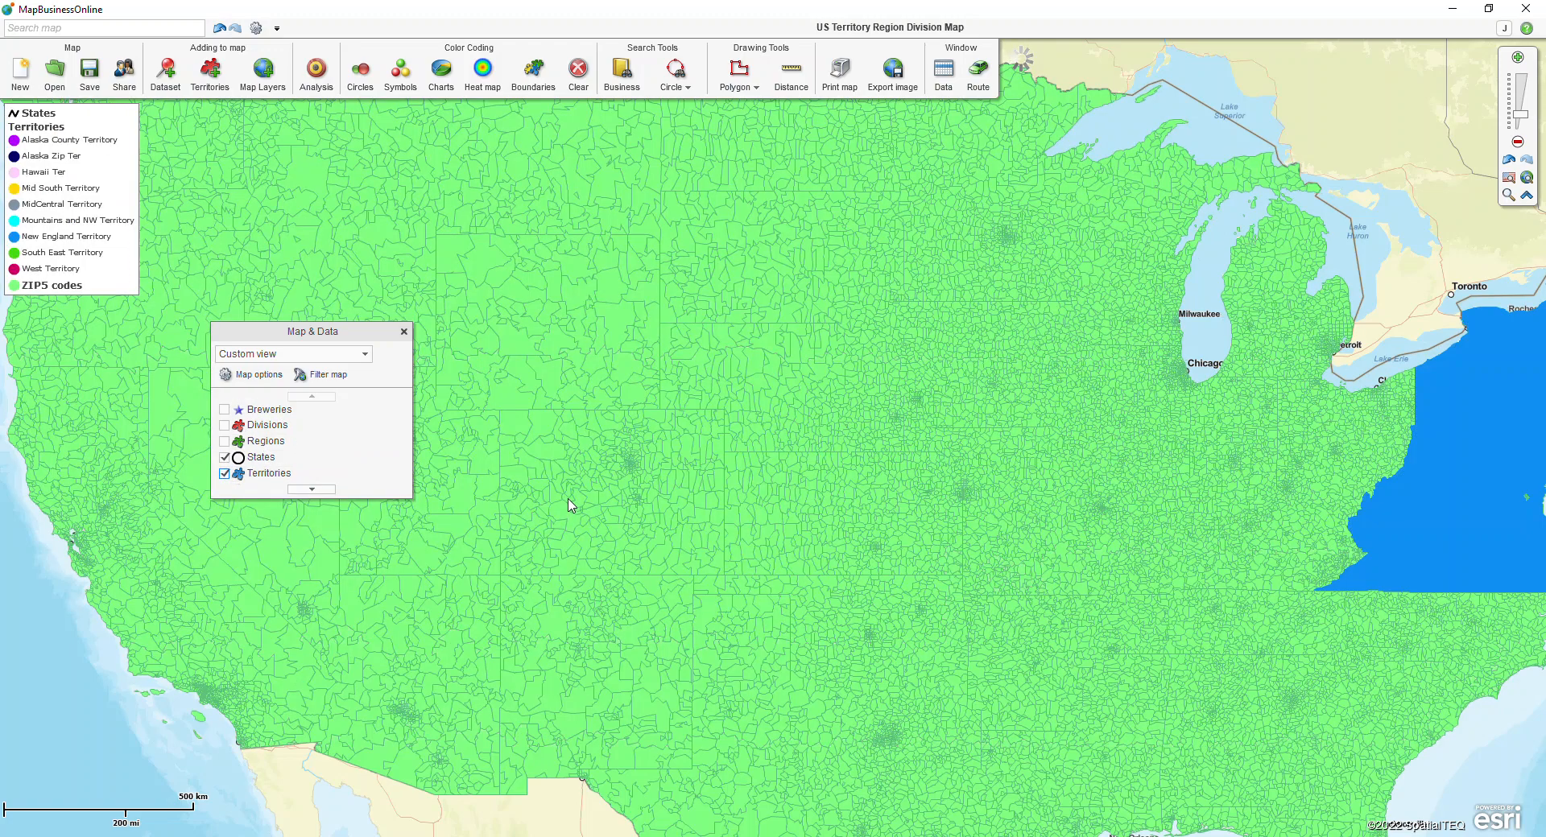
Draw a freeform search area around the MidCentral Territory pocket in northeastern Nebraska.
scroll(825, 368, "up", 2)
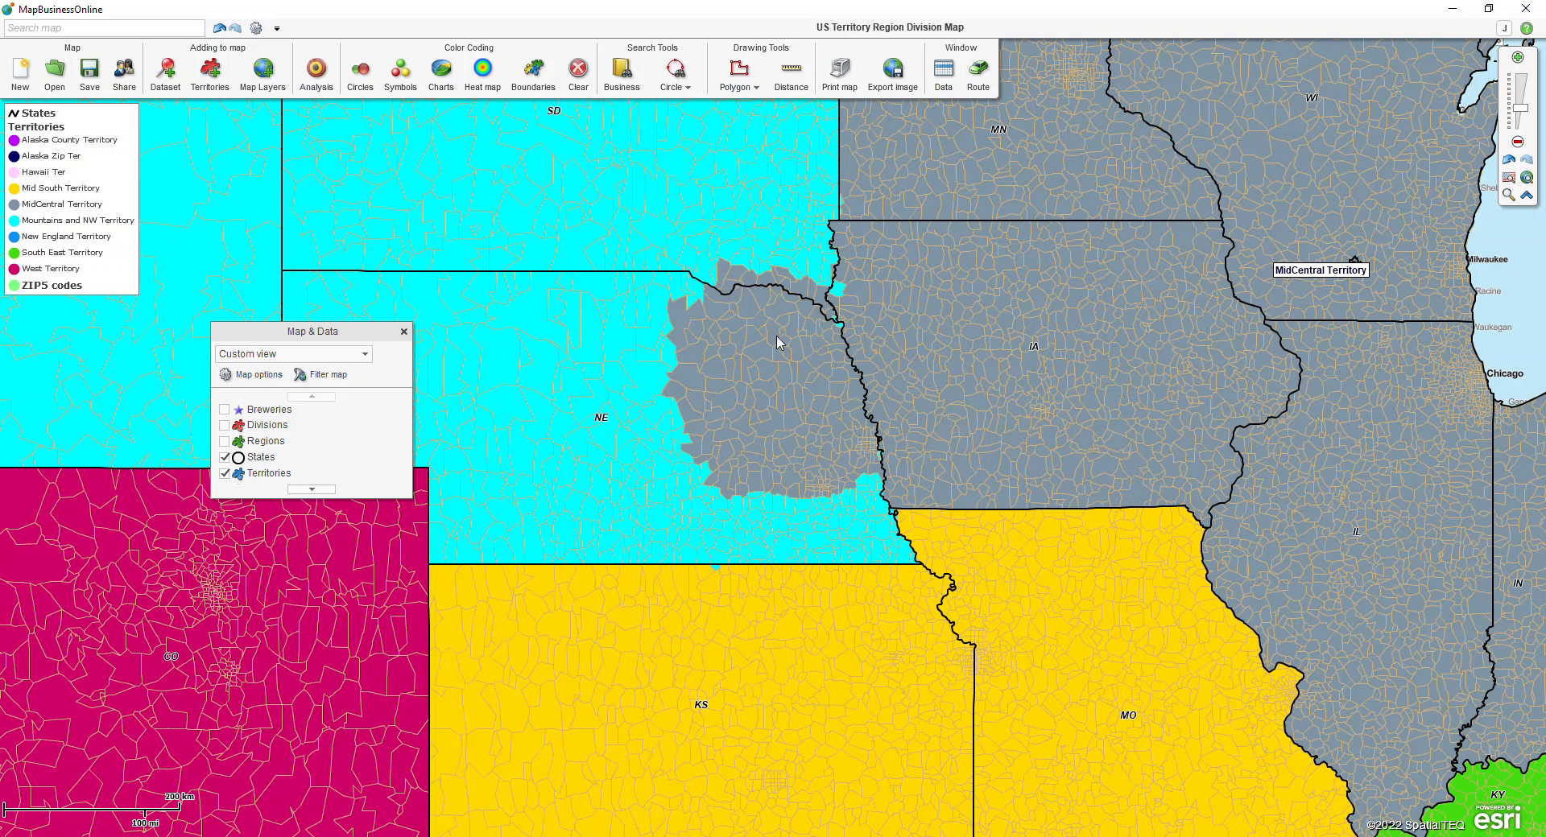
left_click(675, 80)
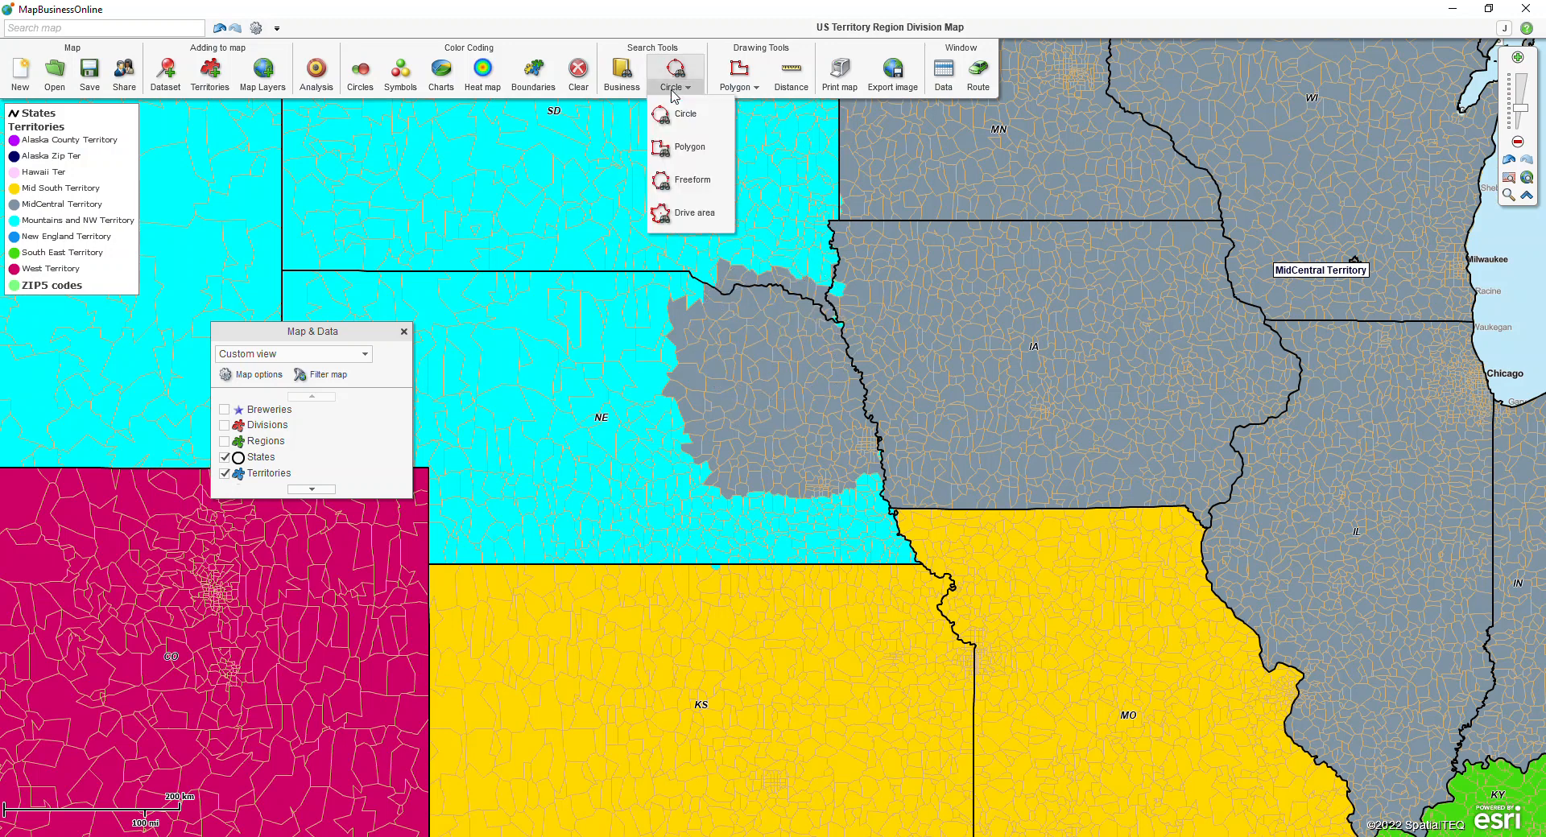
left_click(670, 181)
mouse_move(759, 248)
left_mouse_down()
mouse_move(656, 463)
mouse_move(859, 524)
mouse_move(872, 465)
mouse_move(845, 354)
mouse_move(809, 278)
mouse_move(760, 252)
left_mouse_up()
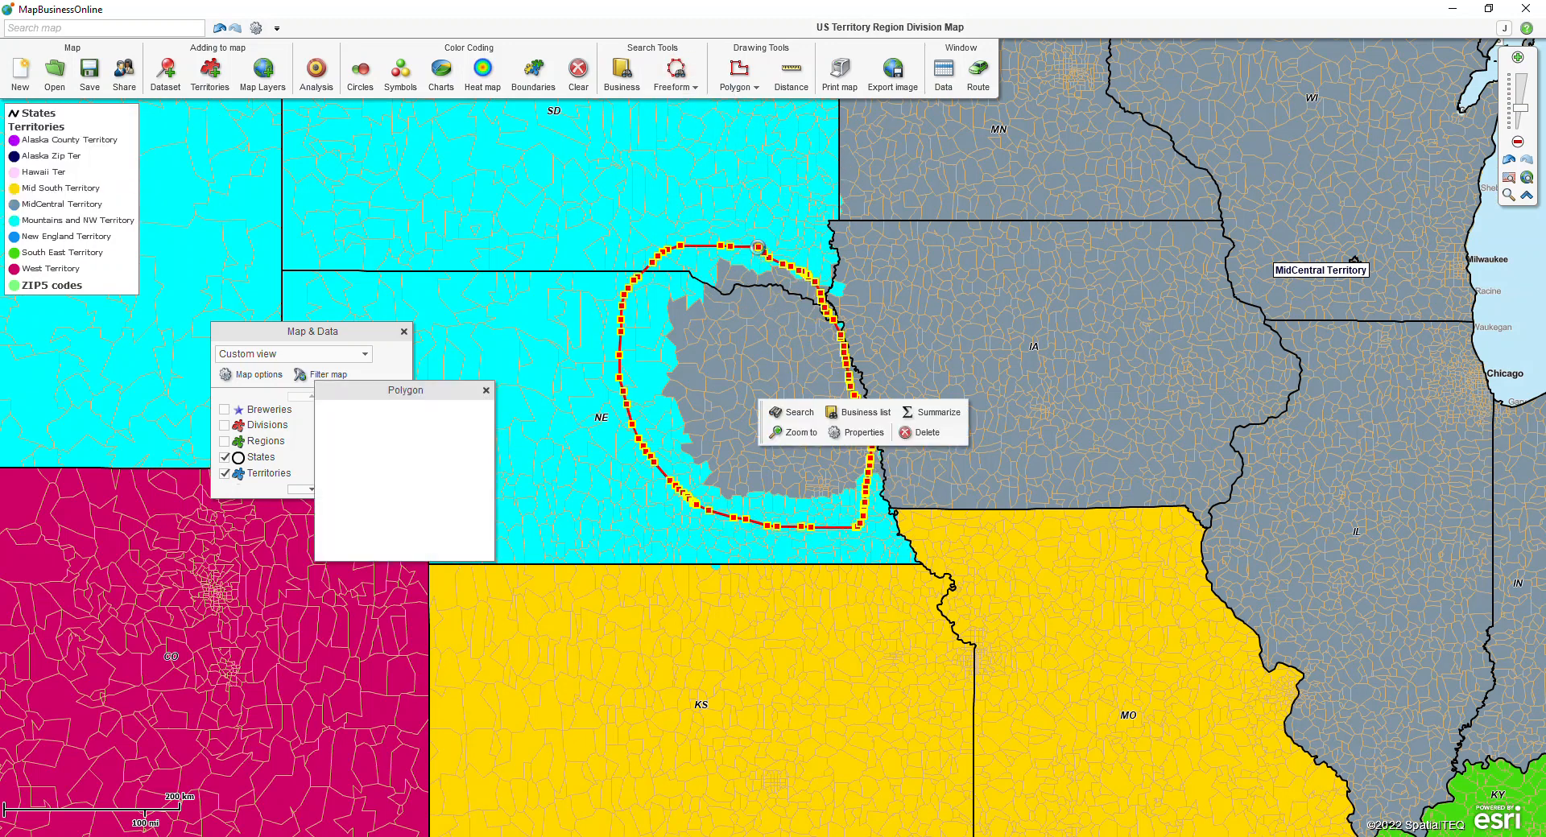
Search the ZIP5 codes inside the freeform area, move them to MidCentral Territory, and close the data window.
left_click(719, 351)
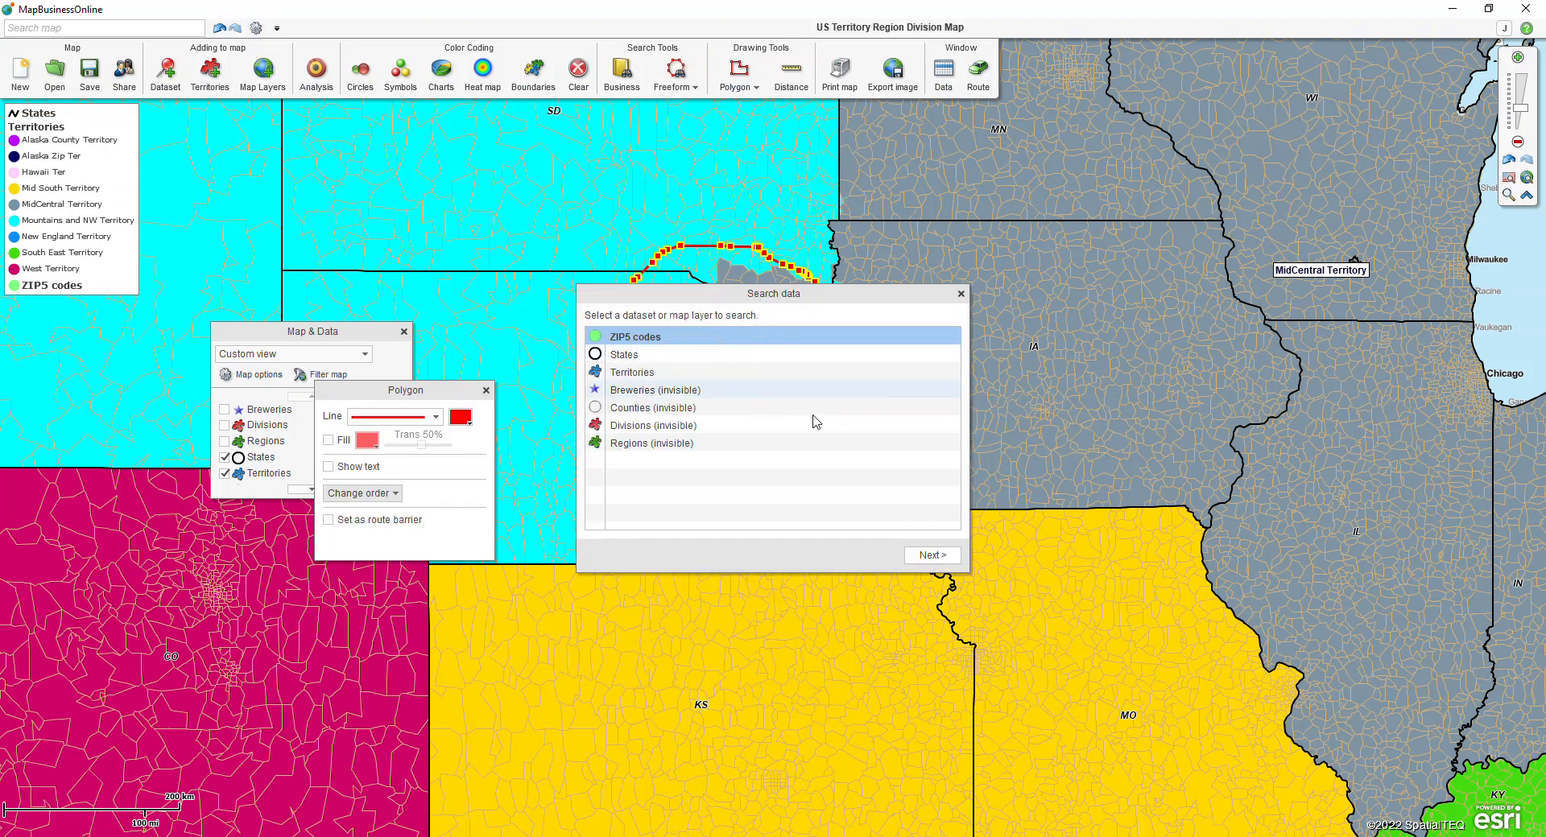
left_click(932, 555)
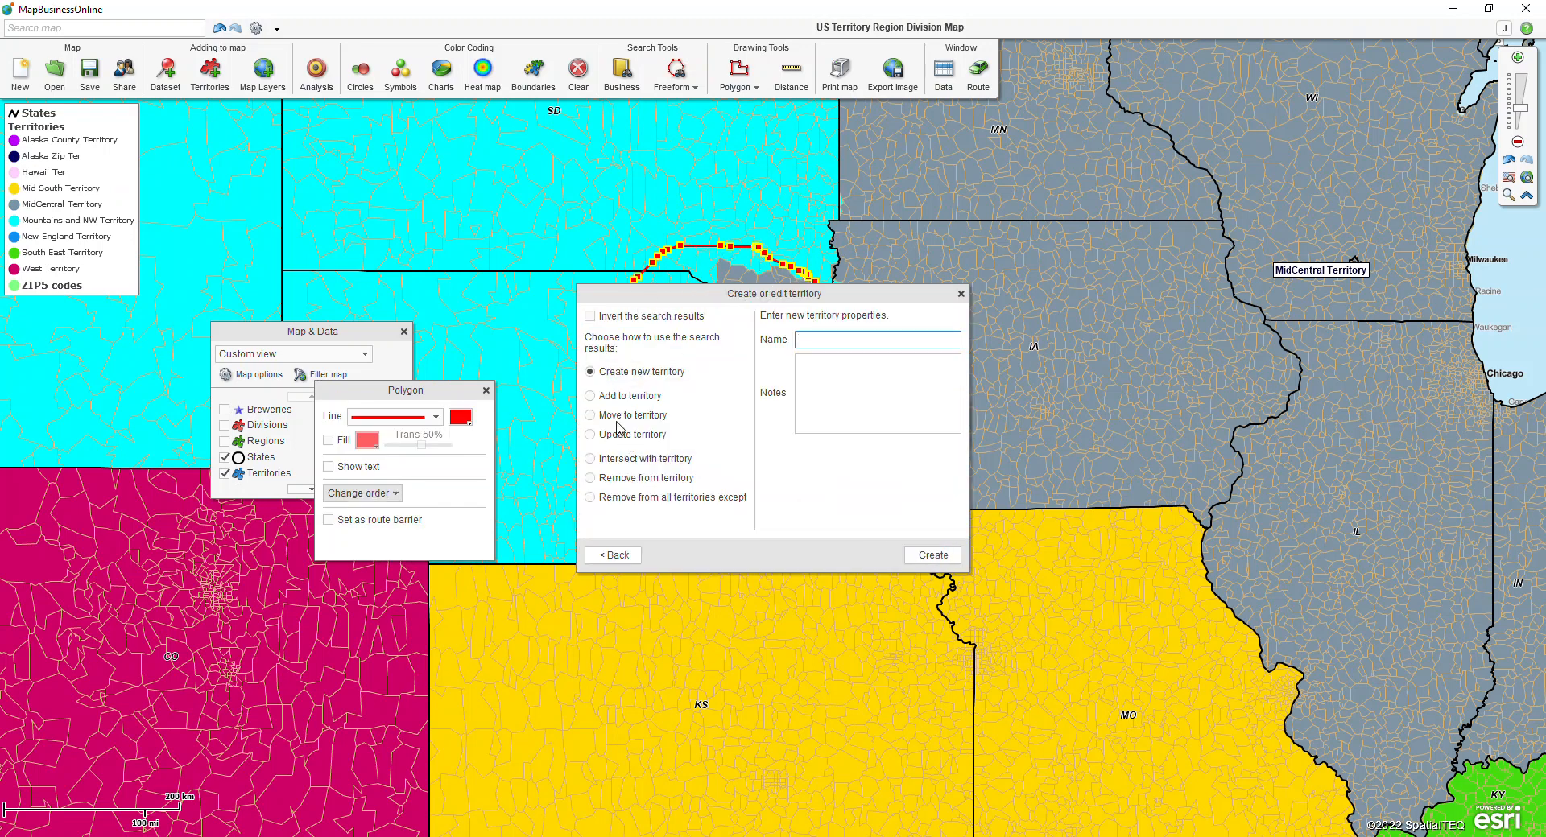
left_click(619, 415)
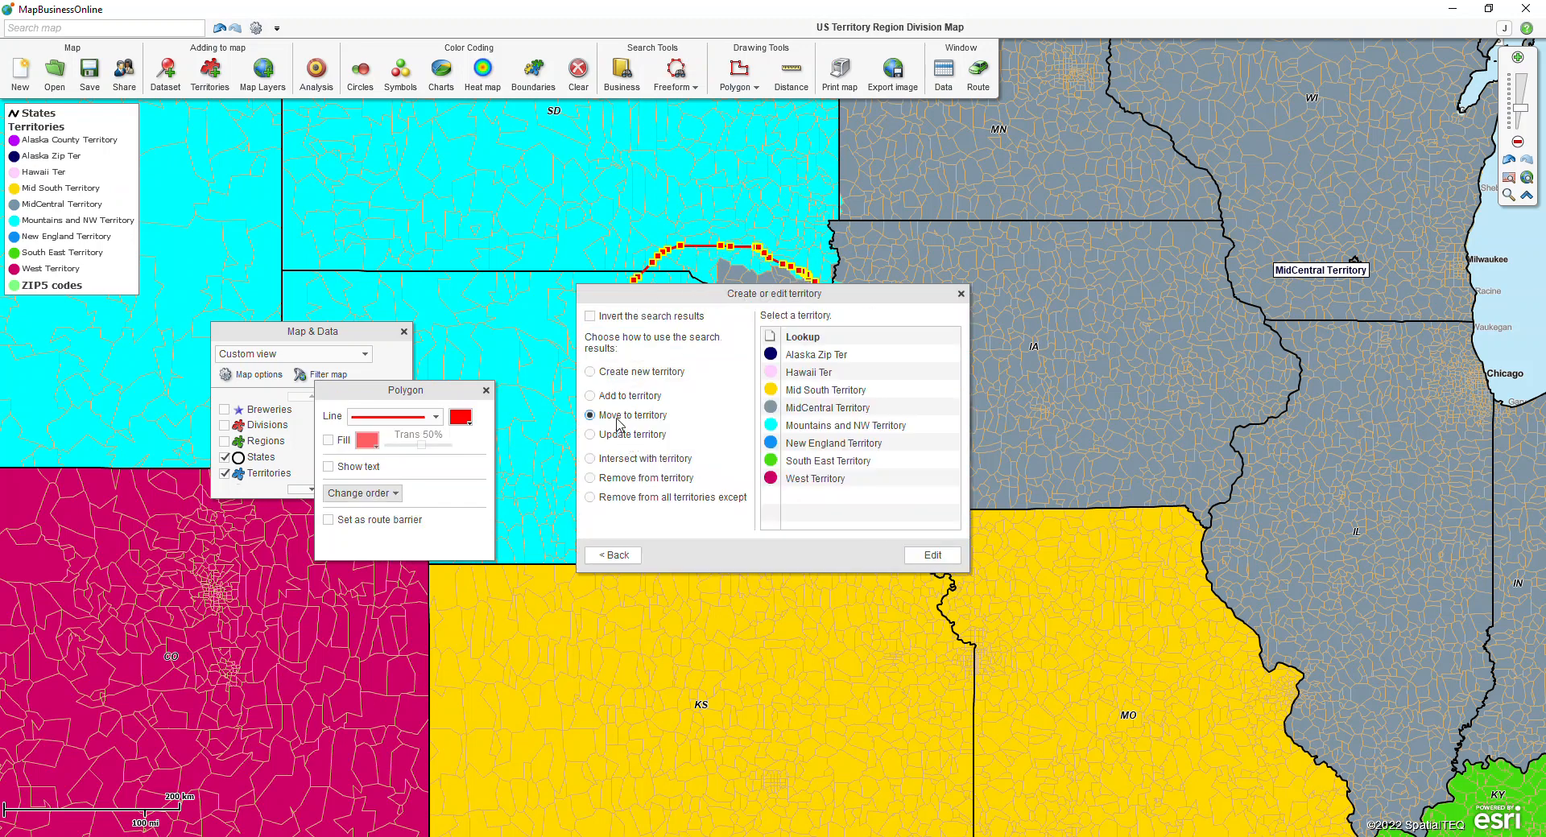
left_click(833, 407)
left_click(915, 557)
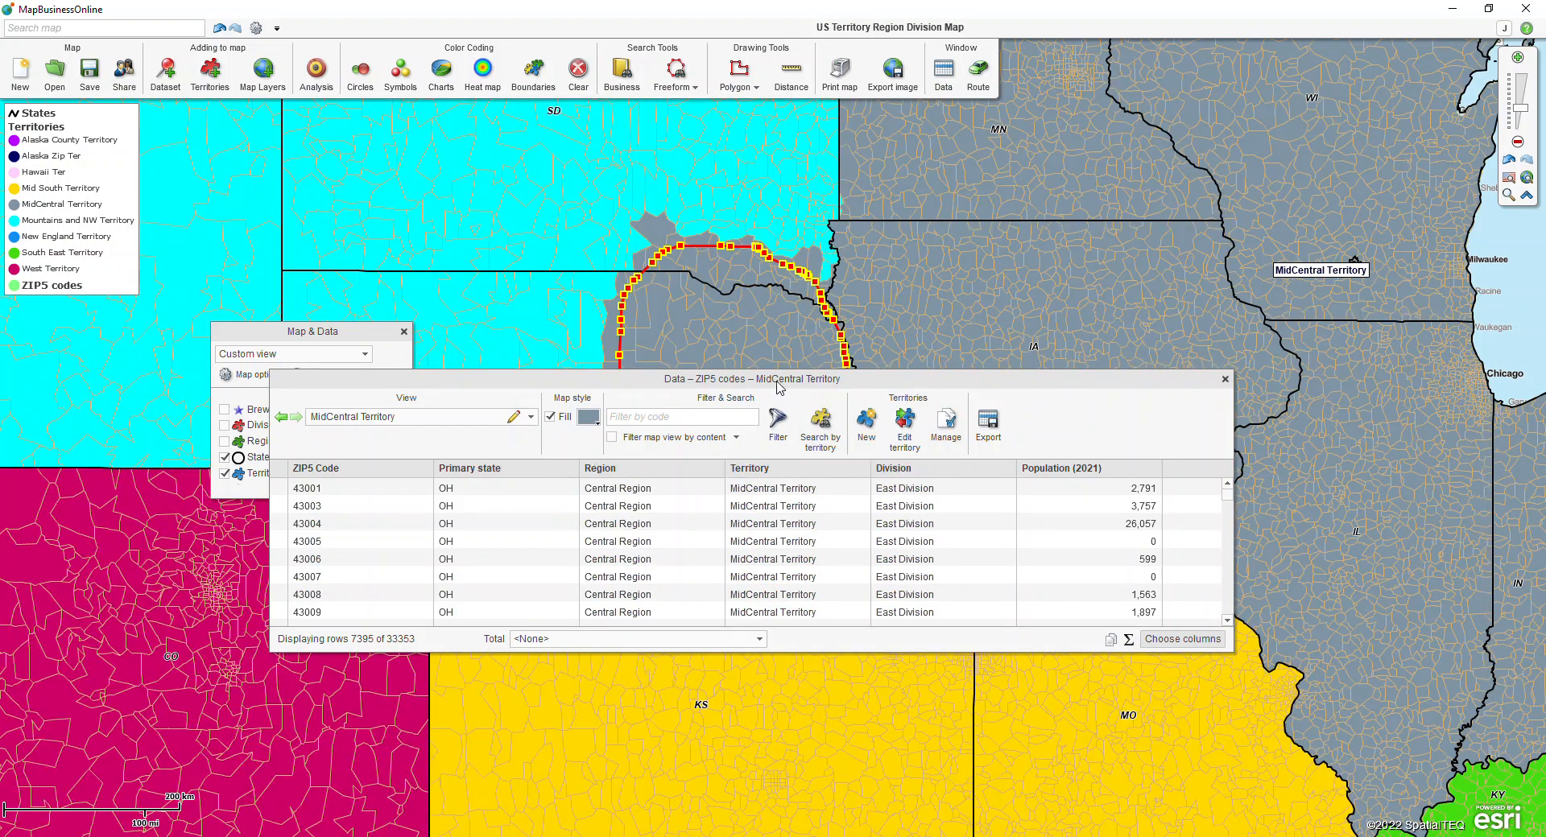
left_click(1223, 379)
Repeat the freeform area's ZIP5 codes search with MidCentral Territory as the move target and close the resulting table.
left_click(783, 412)
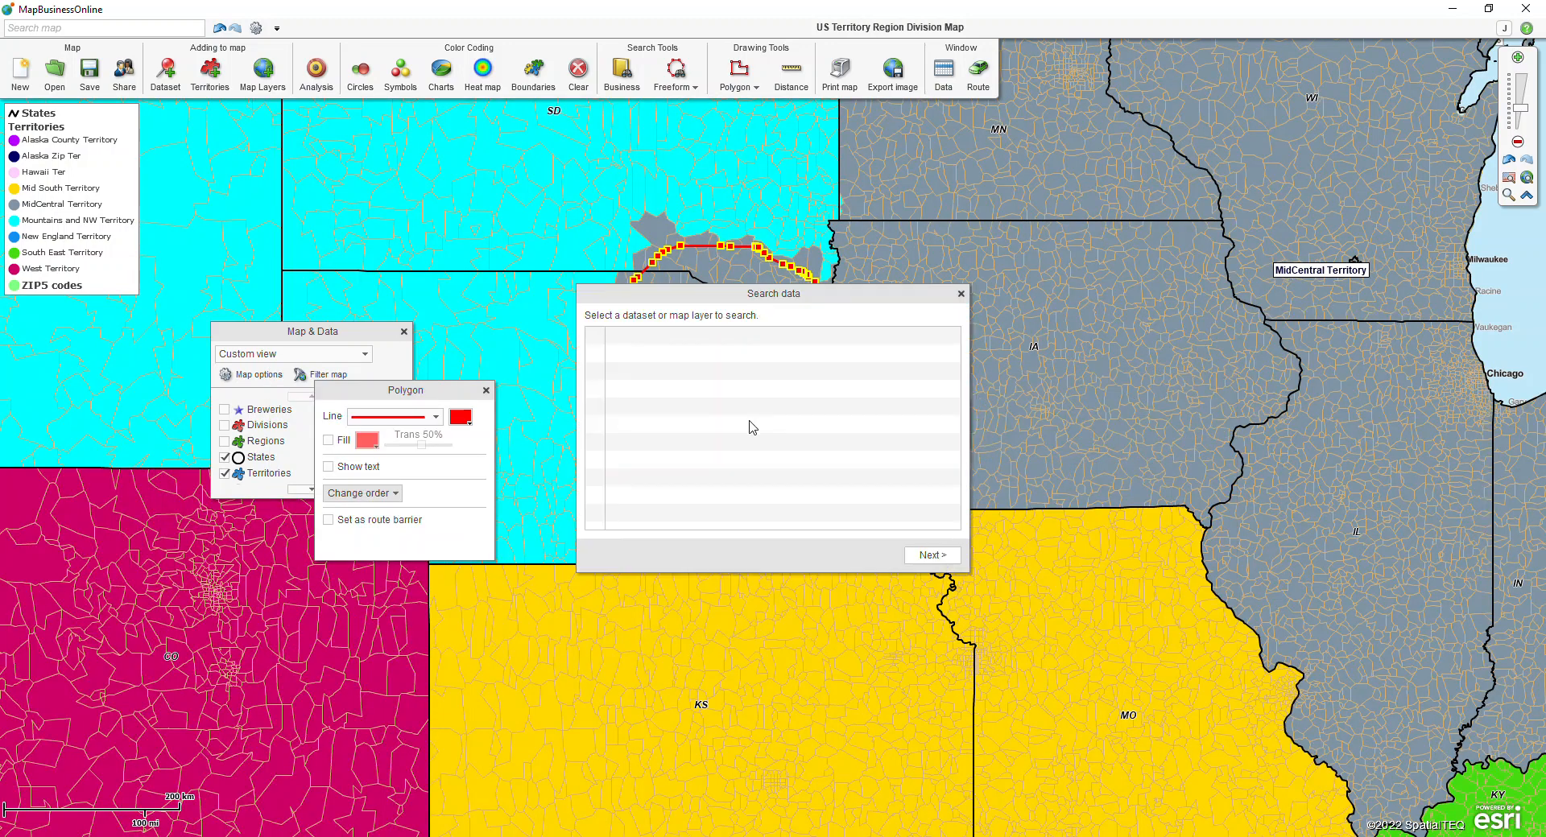
left_click(927, 554)
left_click(609, 415)
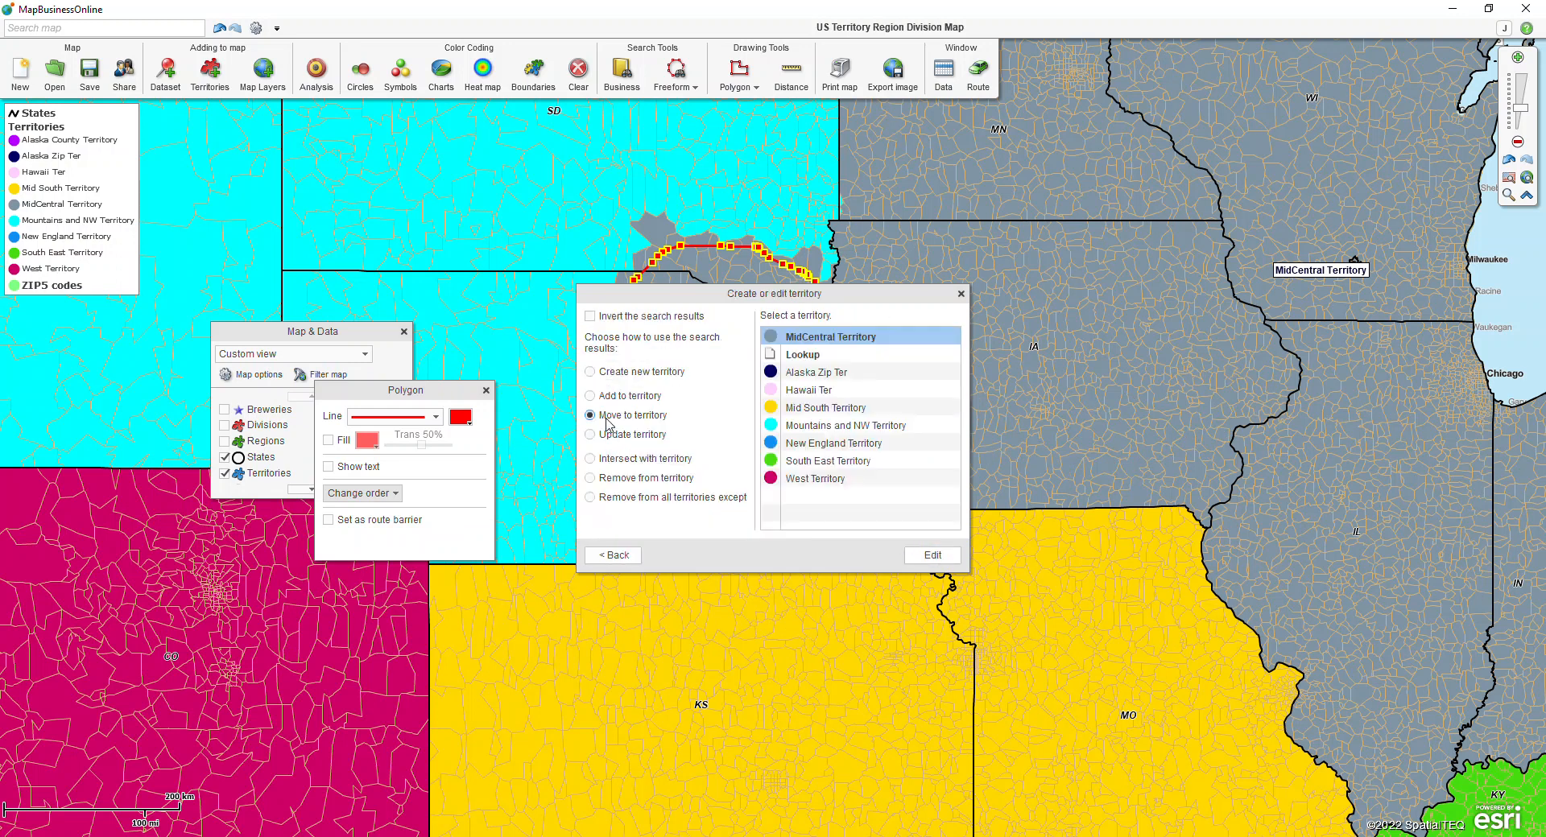
left_click(931, 556)
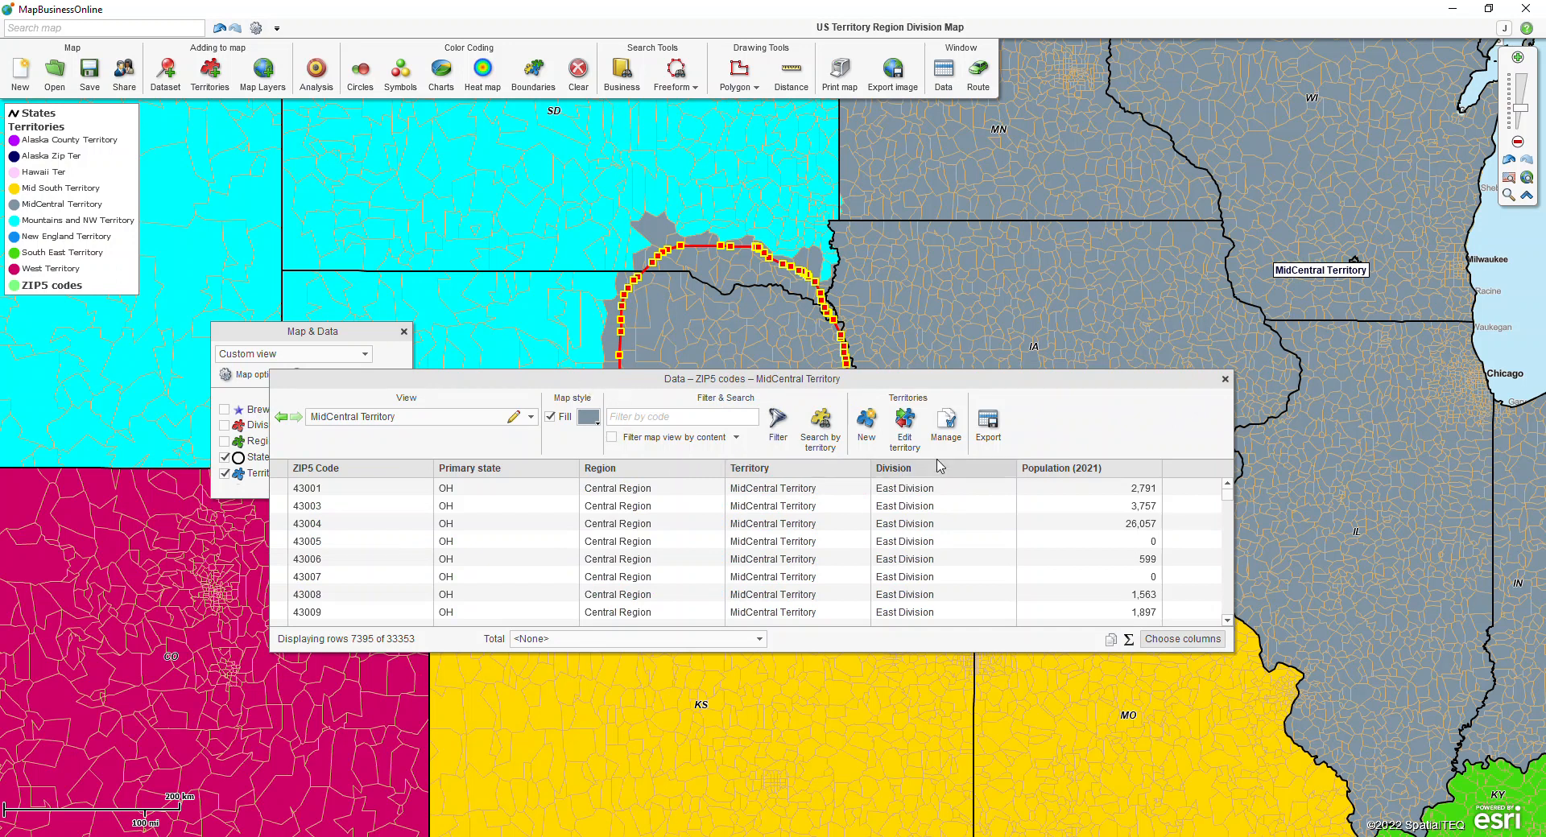
left_click(1225, 378)
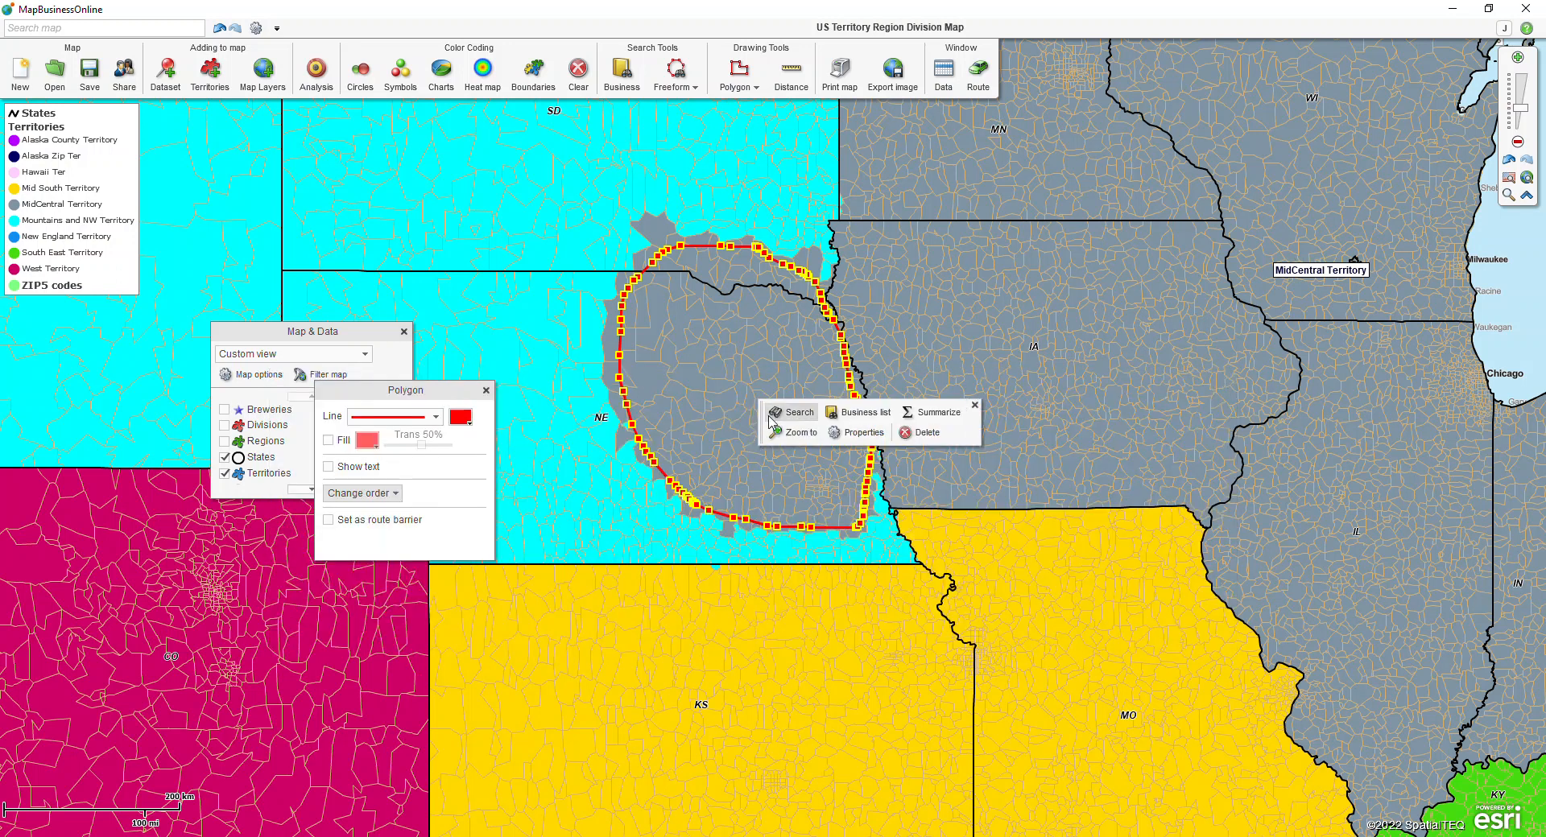
Move the ZIP5 codes inside the freeform area to Mountains and NW Territory and close the data window.
left_click(765, 423)
left_click(931, 555)
left_click(600, 416)
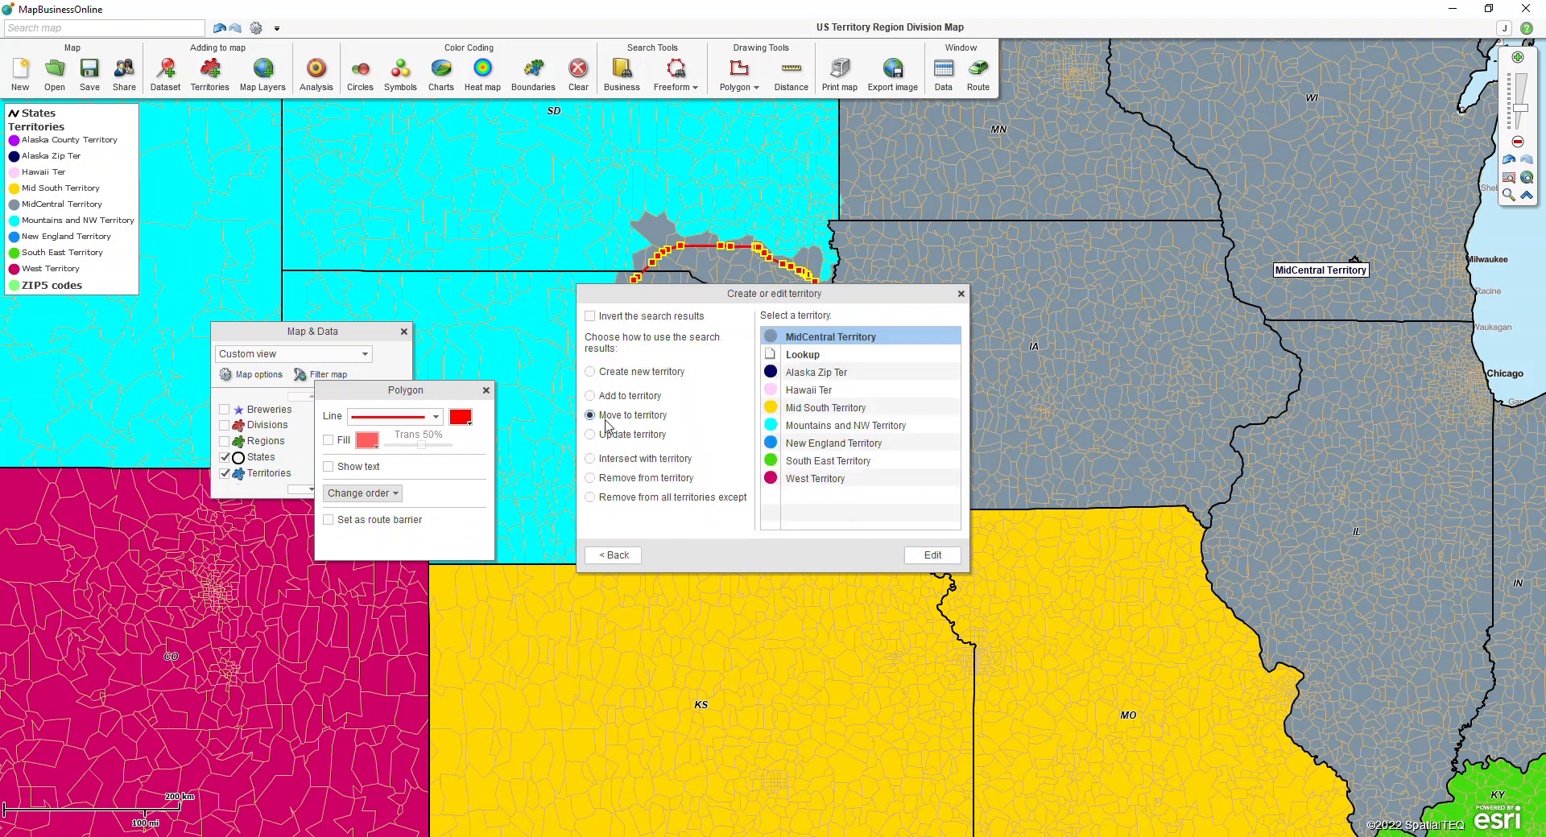
left_click(841, 430)
left_click(934, 559)
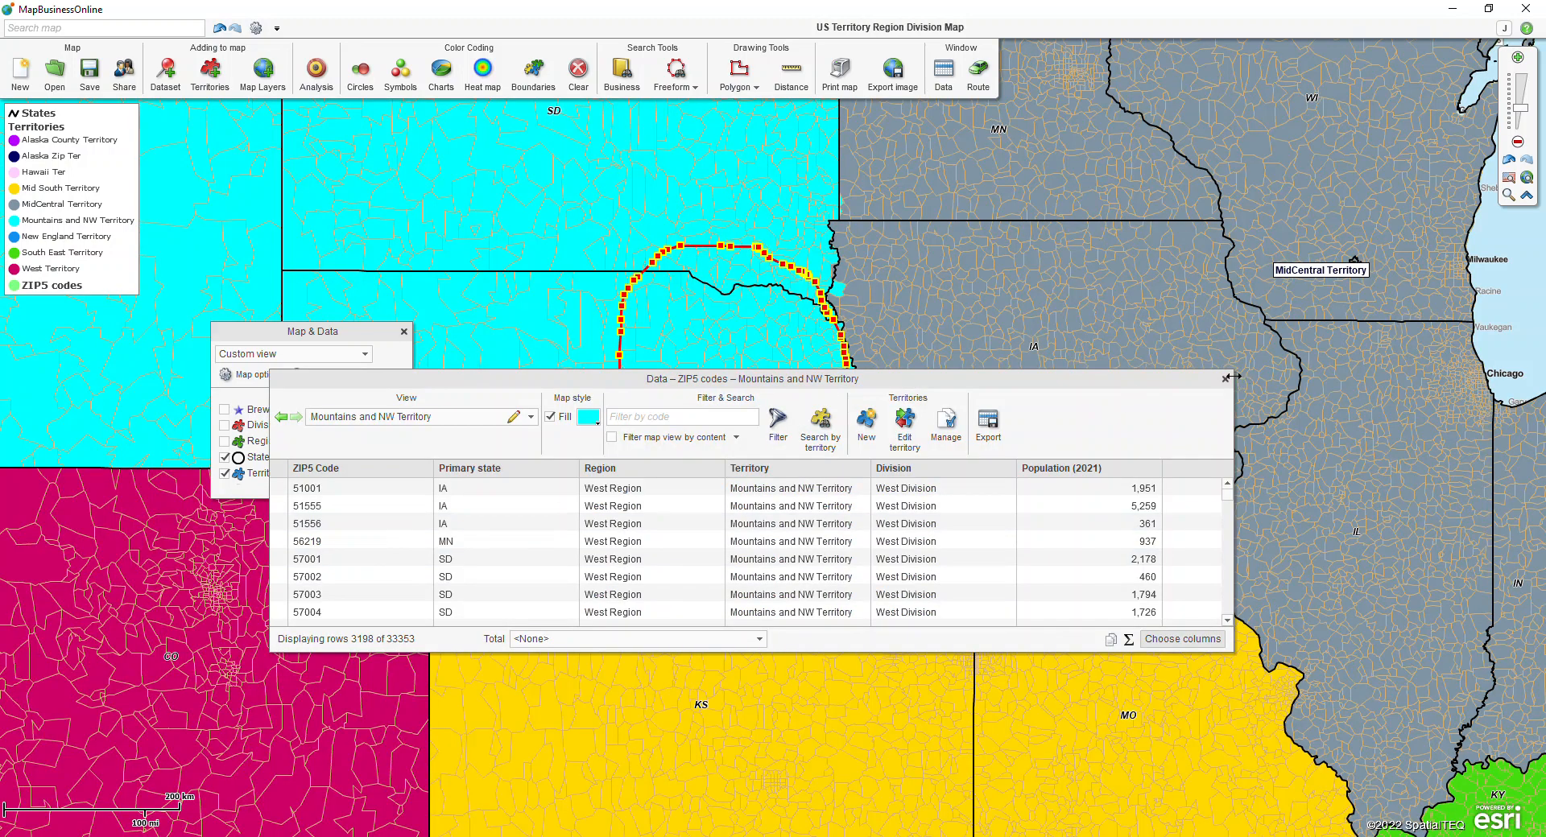
left_click(1226, 378)
Delete the freeform search area and show the Regions and Divisions layers again.
left_click(894, 435)
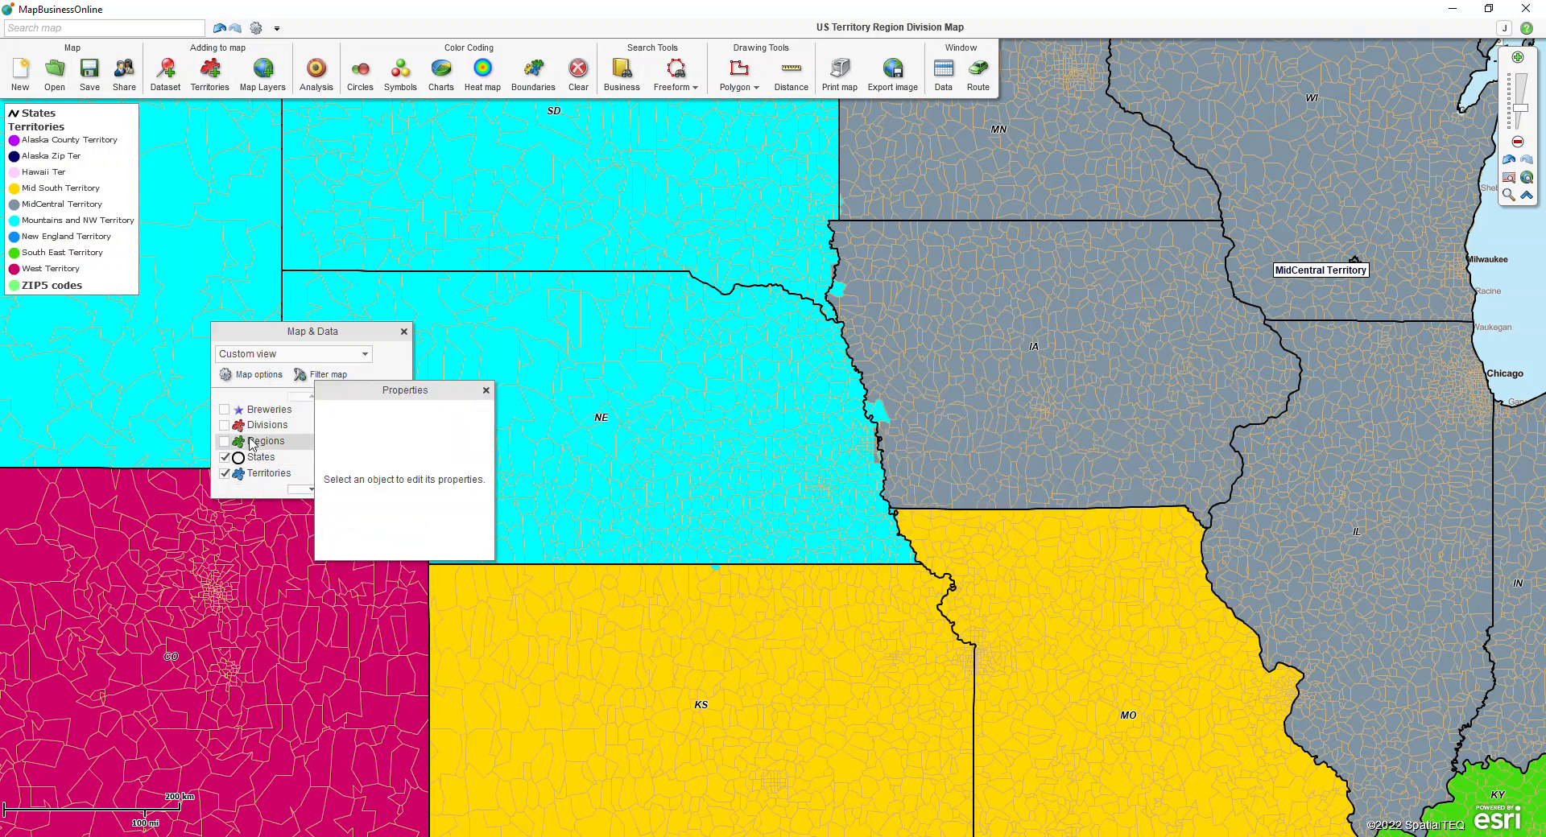
left_click(225, 441)
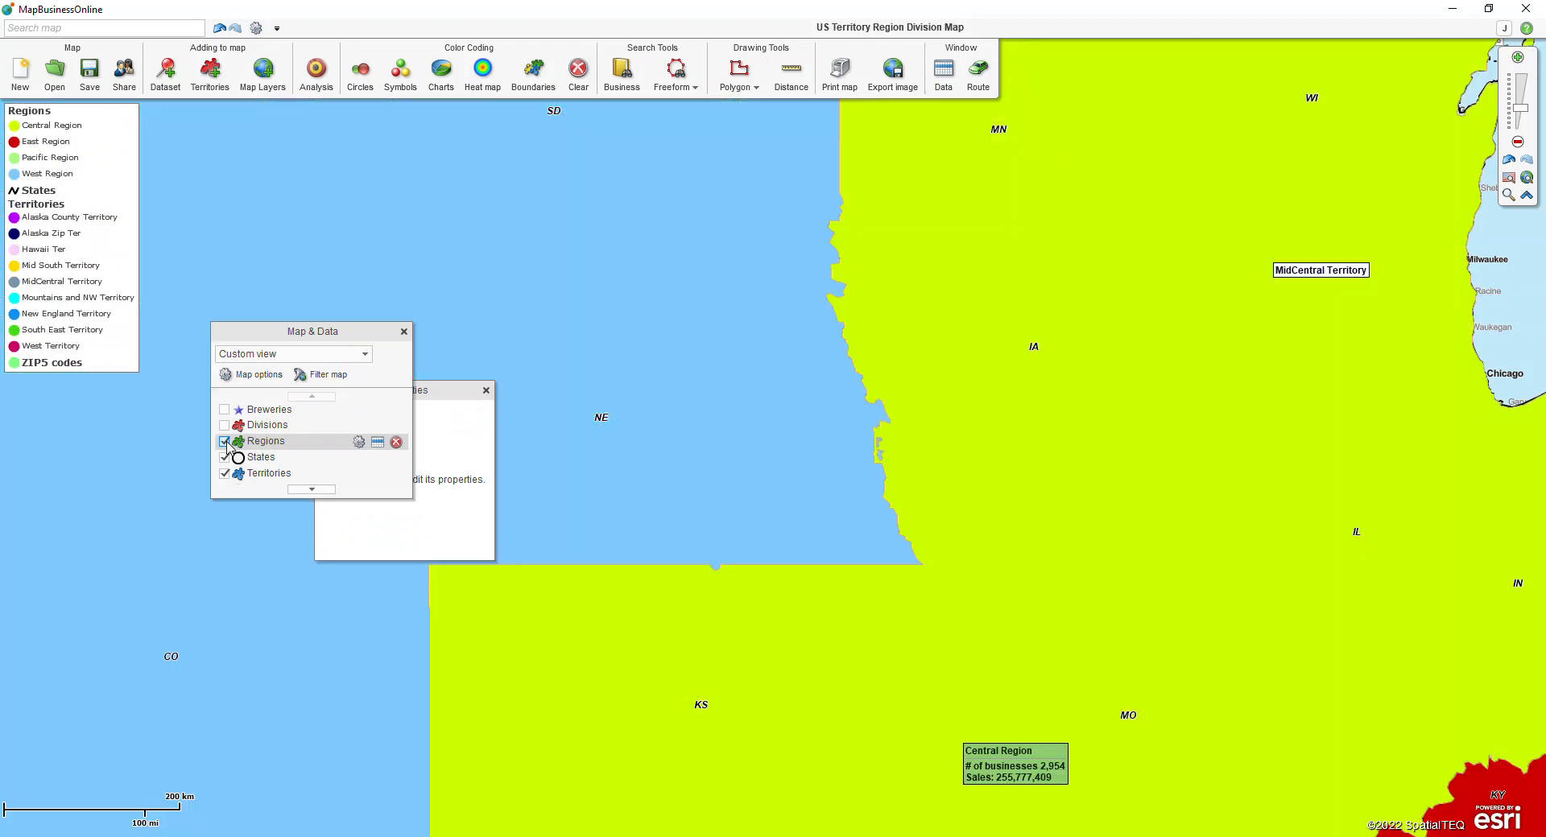
left_click(225, 425)
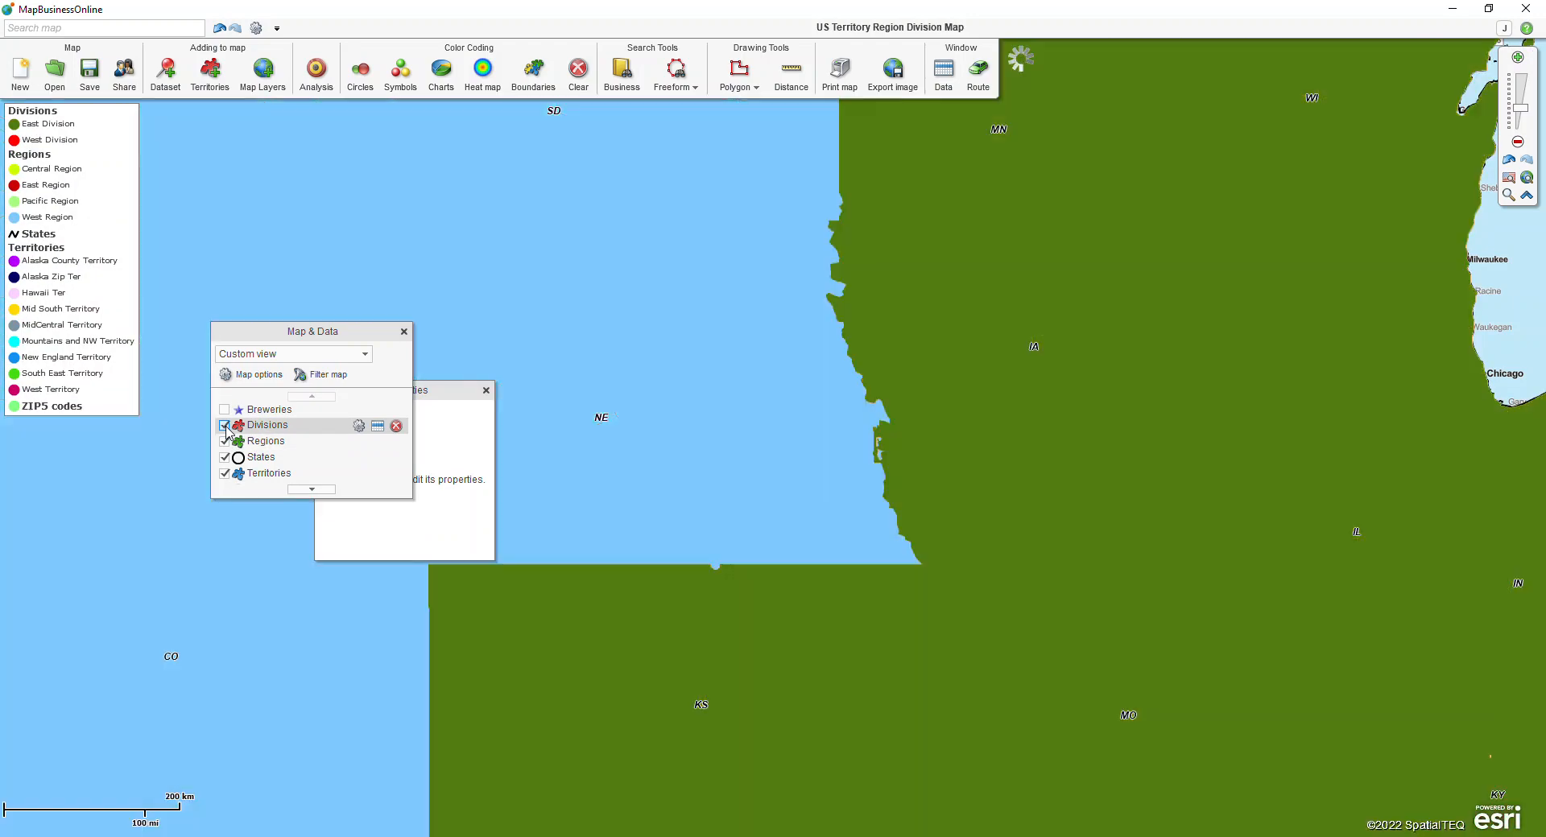